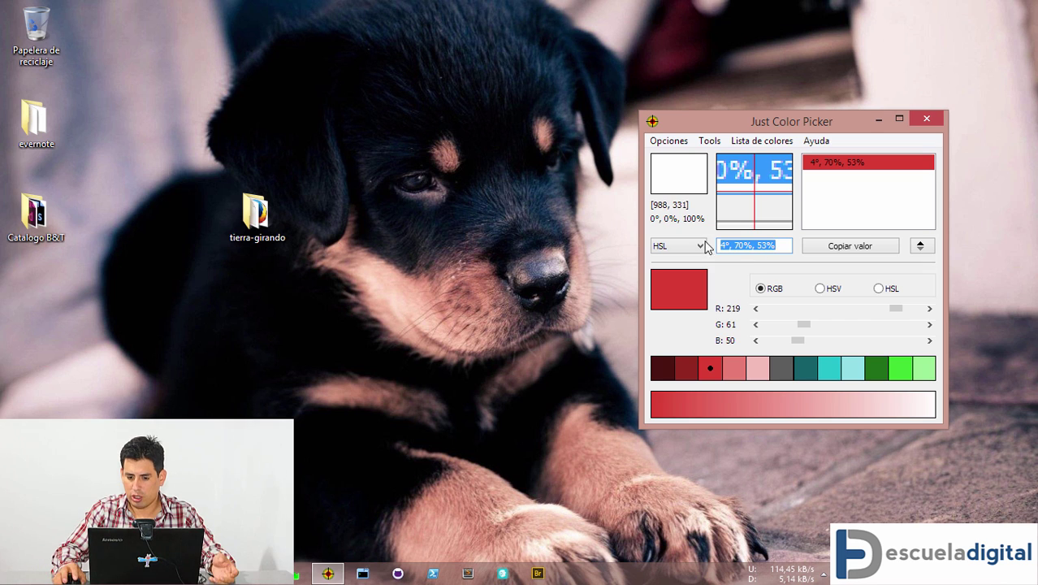
- Set the colour code format to HTML and copy the red colour's value #DB3D32
left_click(679, 245)
left_click(666, 257)
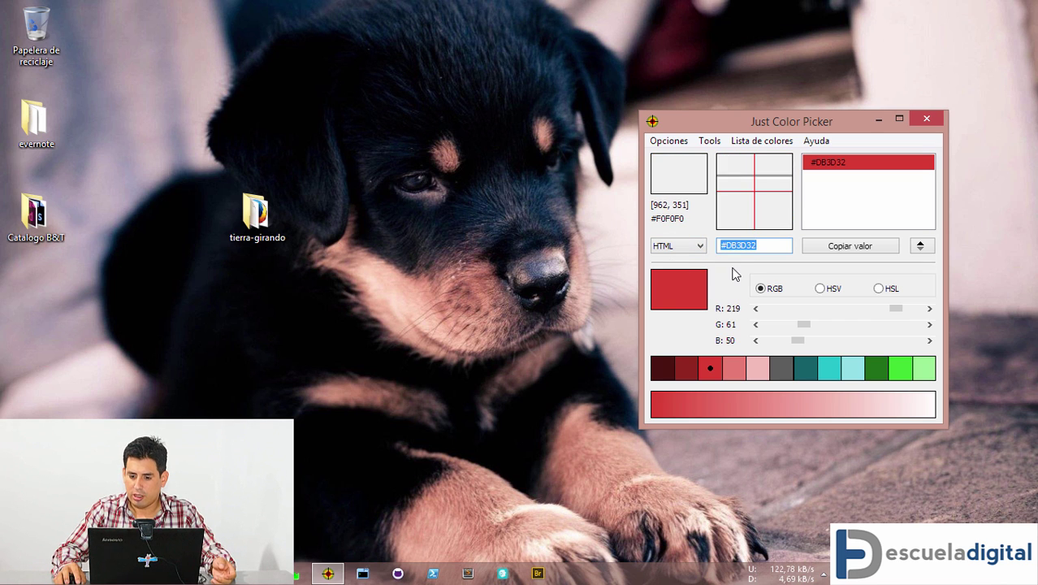
left_click(768, 245)
left_click_drag(772, 246, 730, 245)
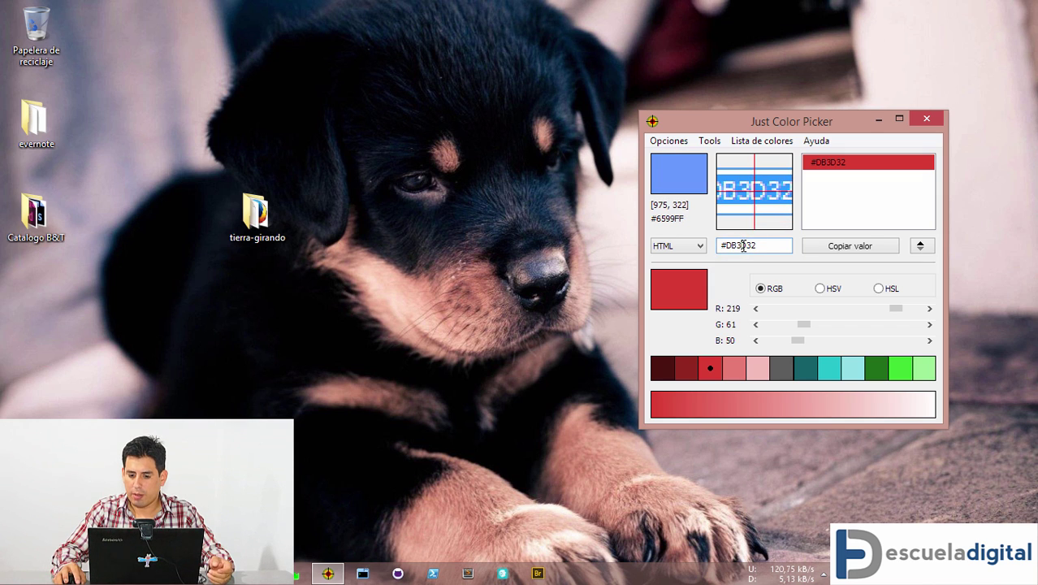
left_click(861, 247)
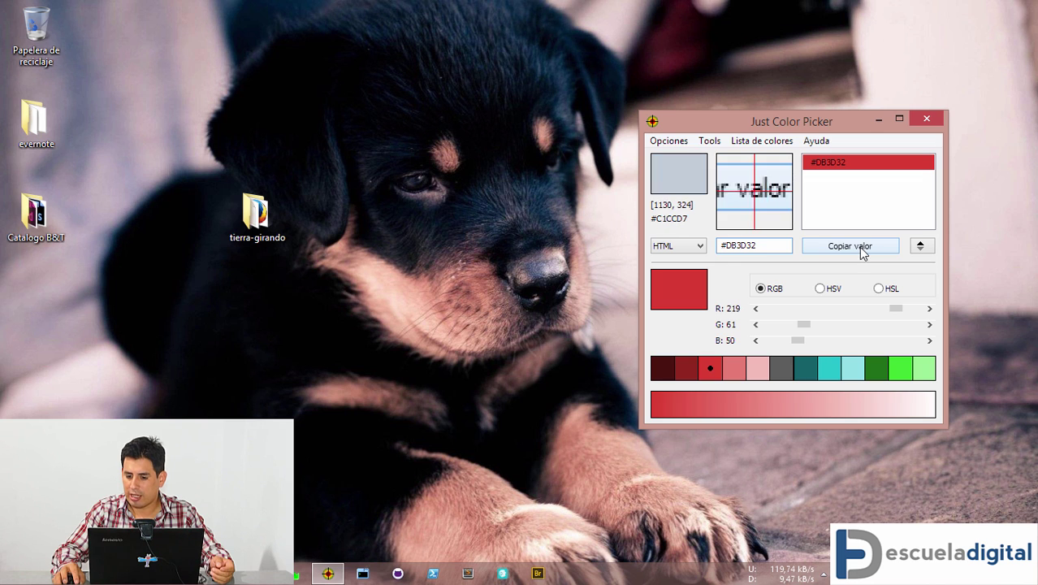
left_click_drag(757, 245, 693, 240)
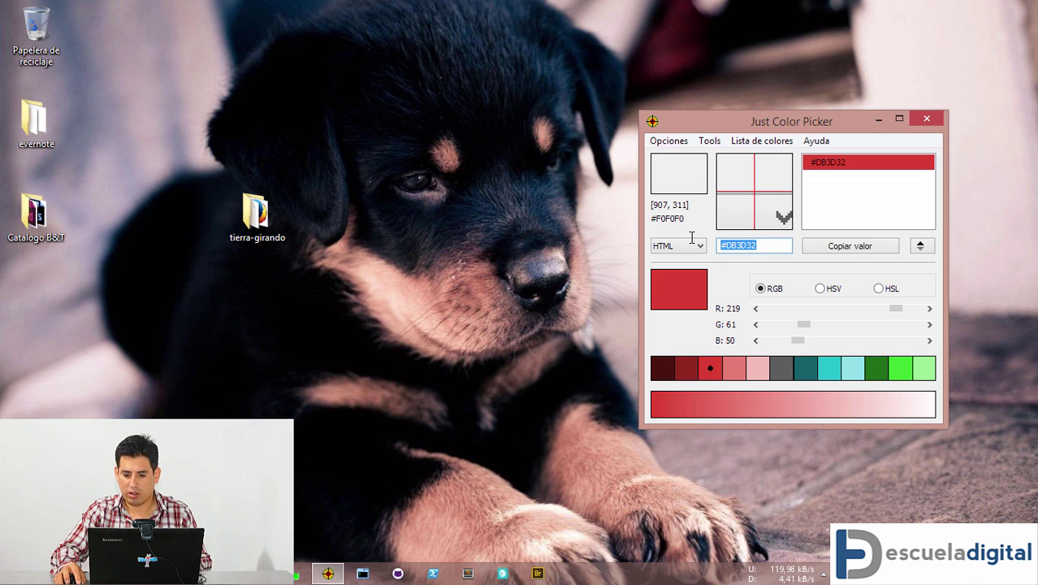
left_click(778, 246)
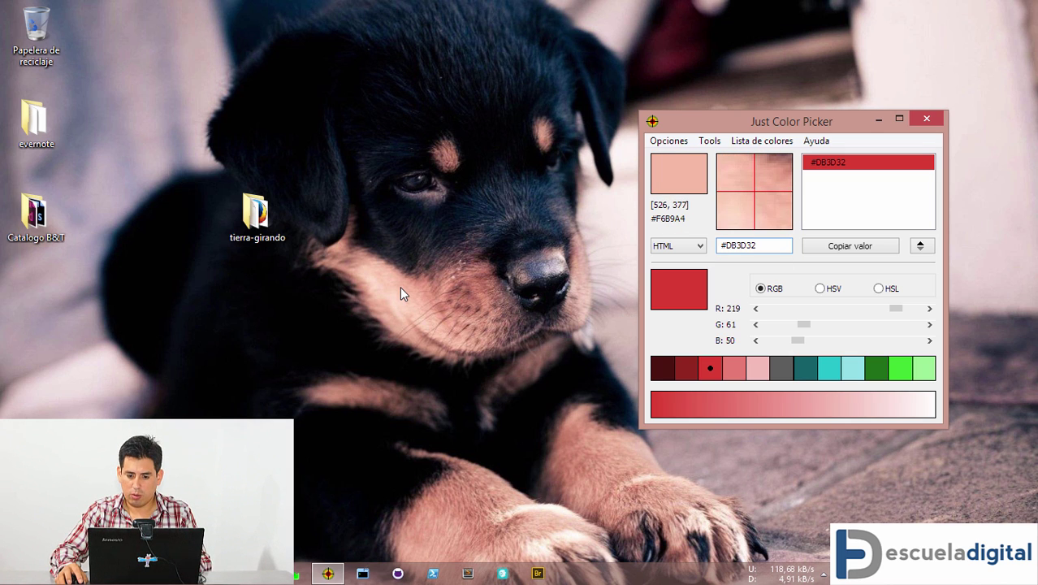
- Sample the light tan fur on the puppy's cheek in the wallpaper as #F6B9A4
key("alt+x")
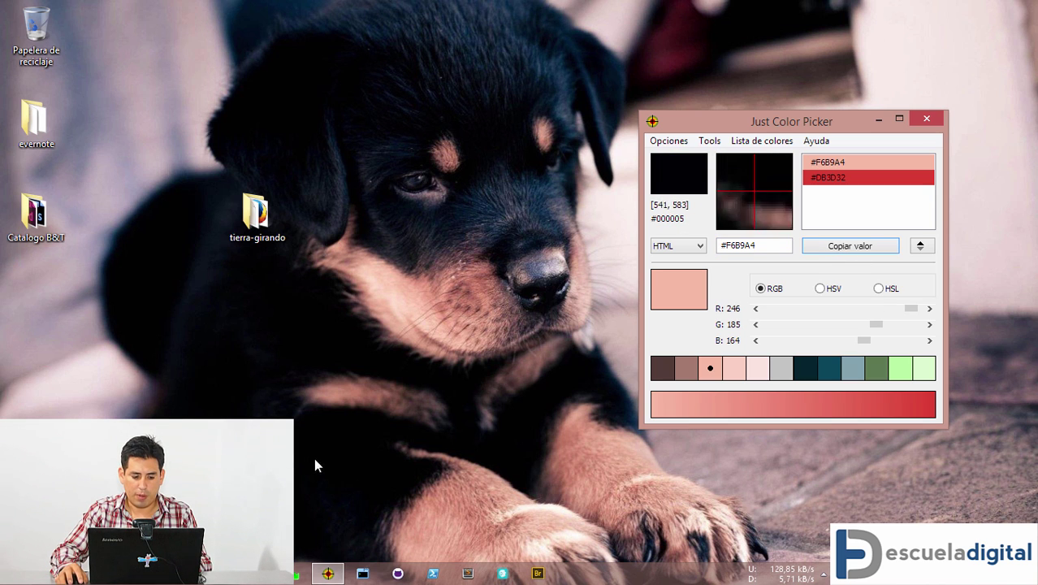
left_click(396, 227)
- Switch to Sublime Text, create a new empty file and close the blog.html file
key("alt+Tab")
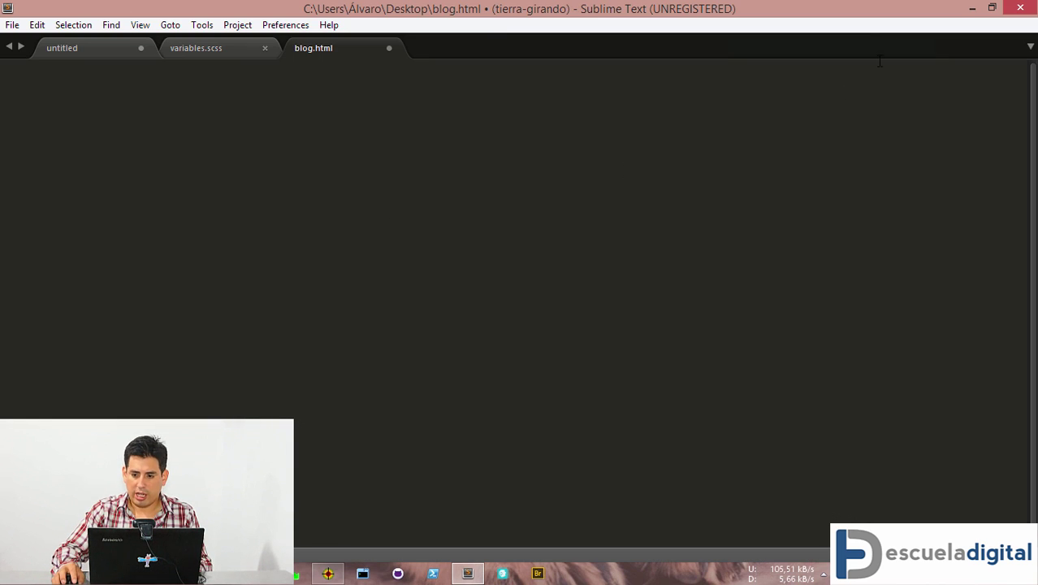
key("ctrl+n")
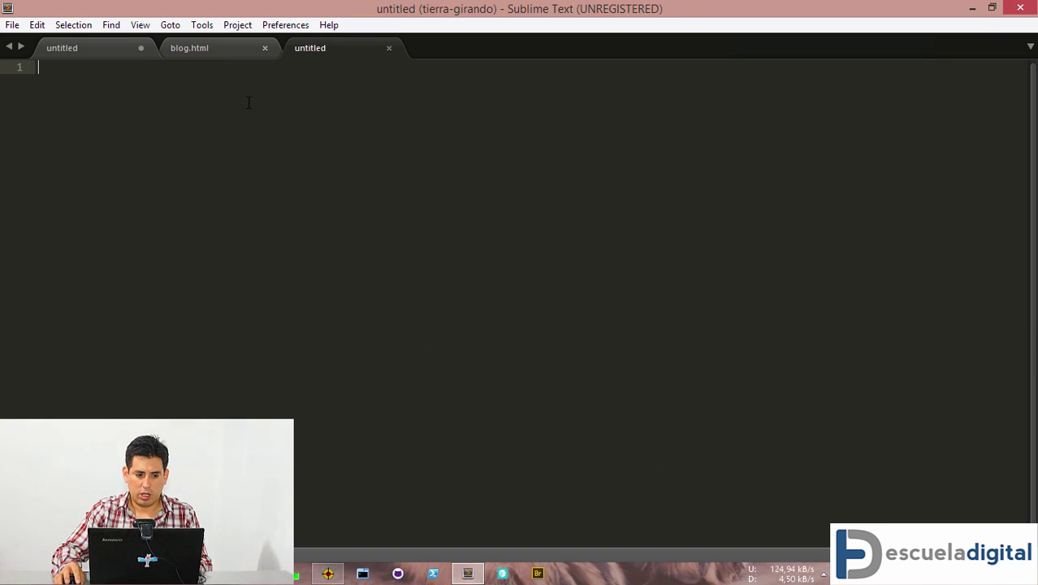
left_click(265, 49)
left_click(536, 341)
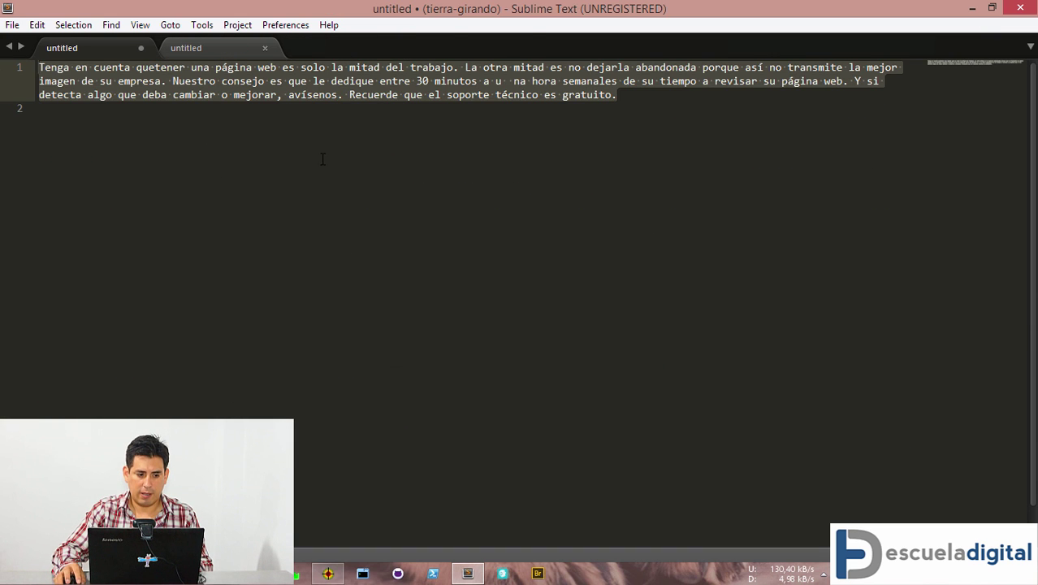
- Replace the paragraph in the untitled document with the sampled colour code #F6B9A4
key("BackSpace")
type("#F6B9A4")
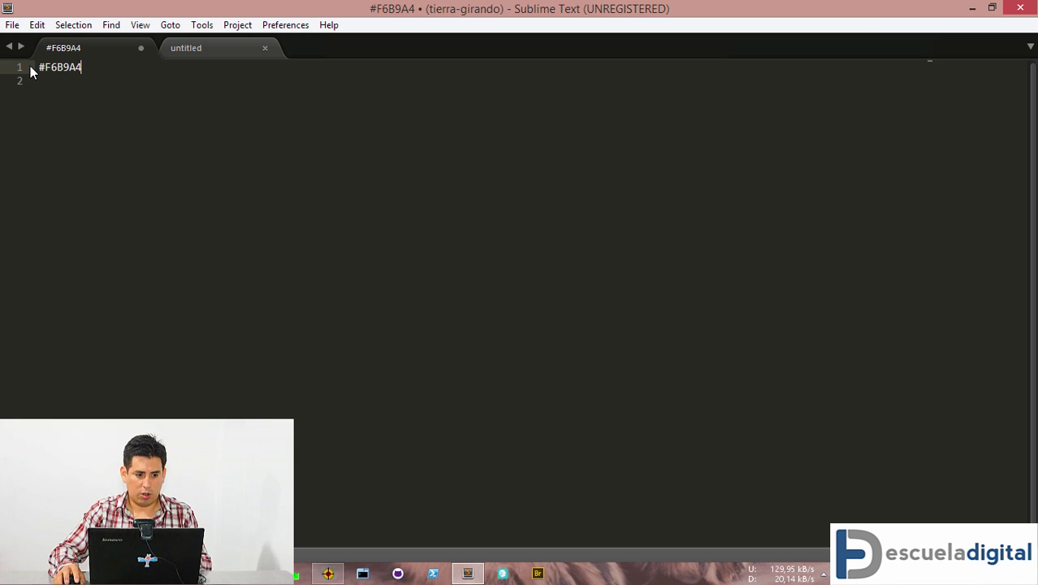
left_click(253, 121)
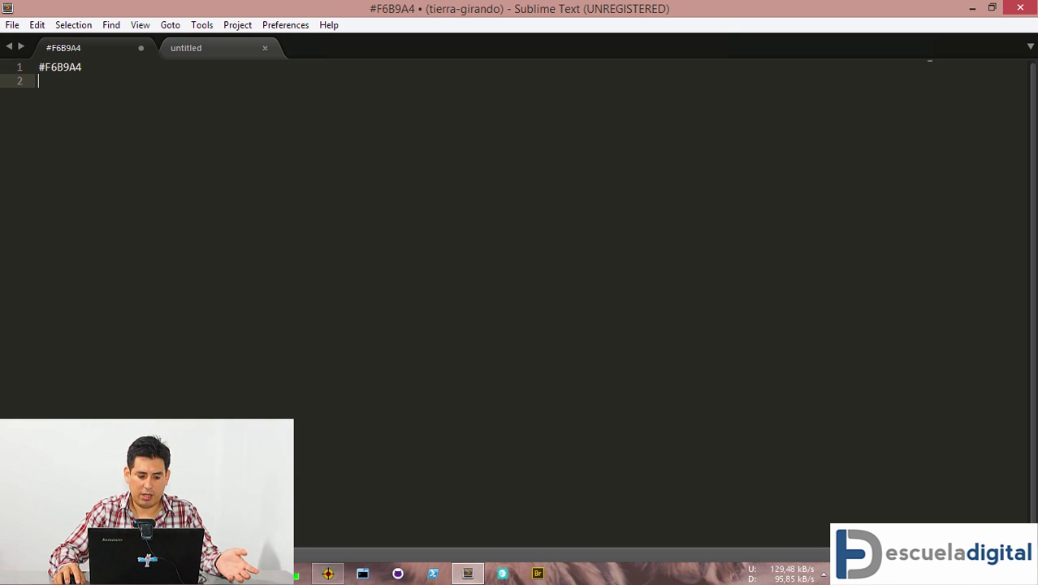
- Switch to Chrome and bring up the Just Color Picker page on annystudio.com
key("alt+Tab")
left_click(91, 14)
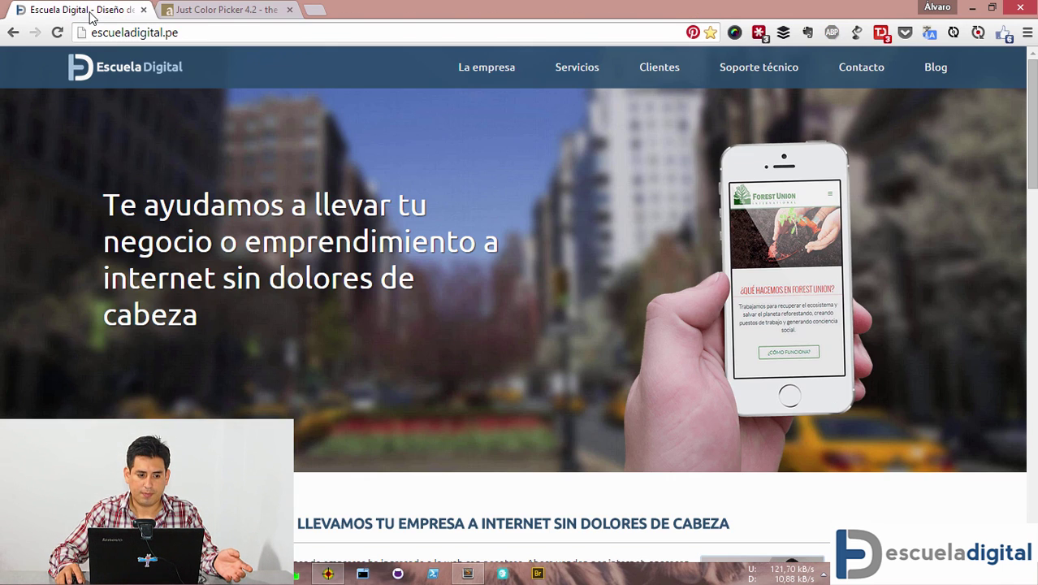
left_click(195, 12)
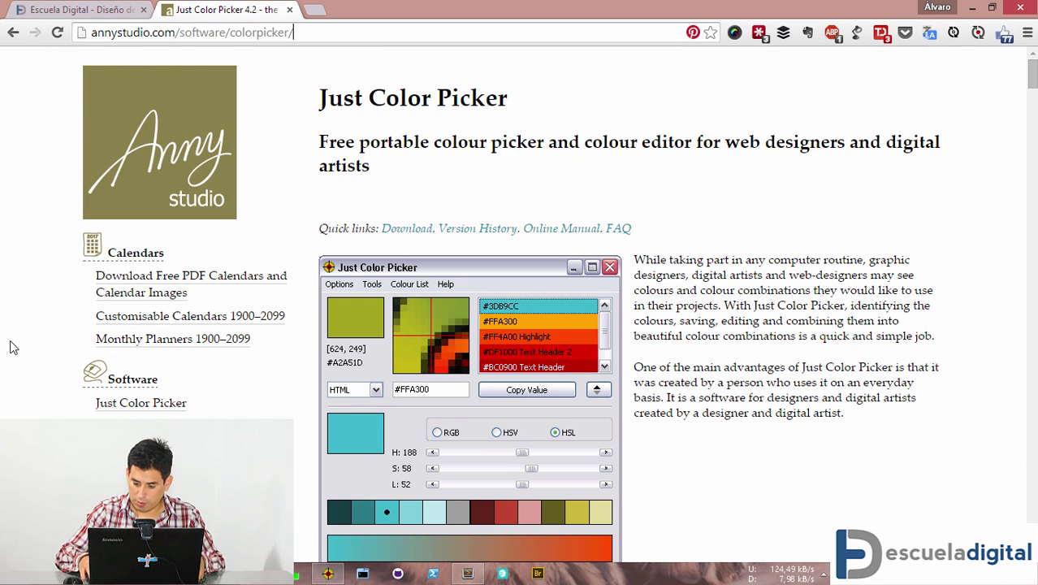
key("XF86AudioRaiseVolume")
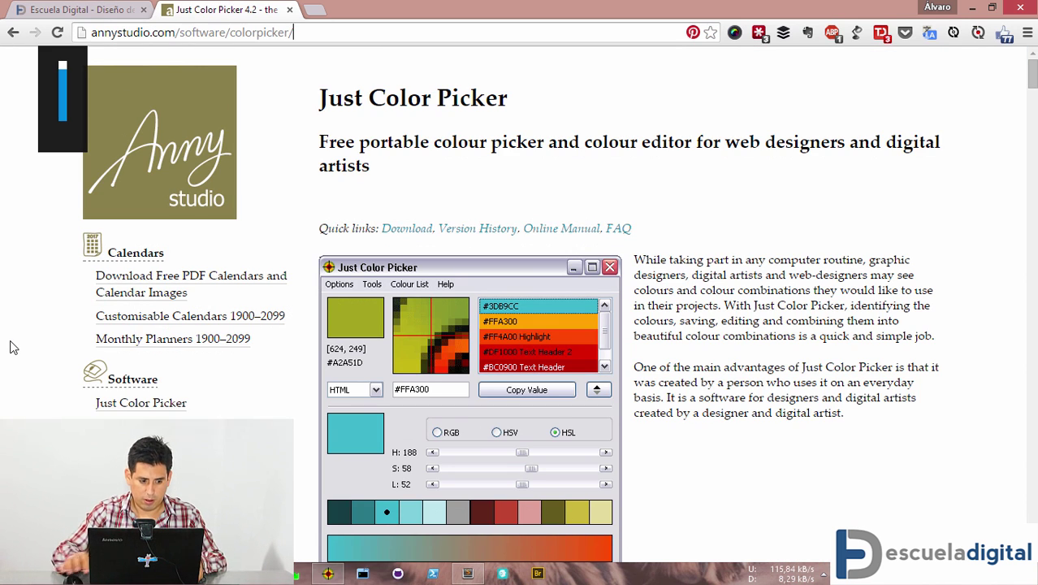
- Give the page body a background of #F6B9A4 through the developer tools, then close them
key("F12")
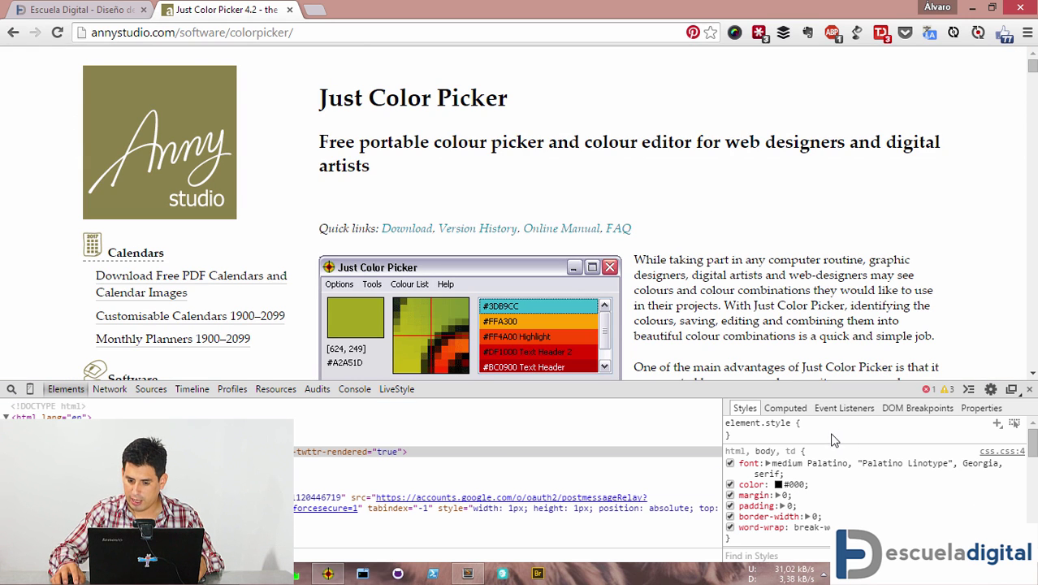
left_click(833, 440)
type("background")
key("Tab")
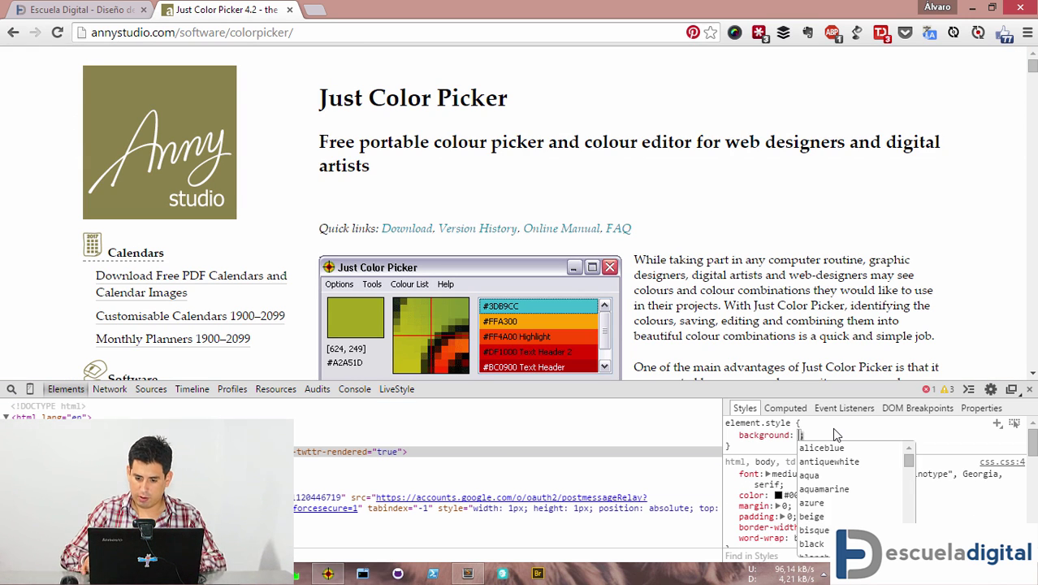
type("#F6B9A4")
key("Return")
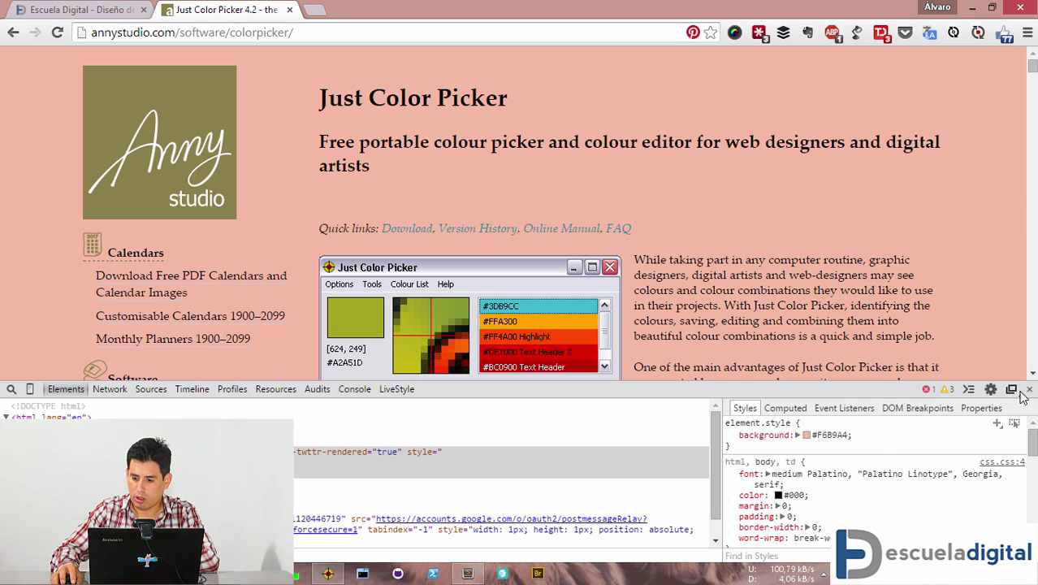
left_click(1028, 390)
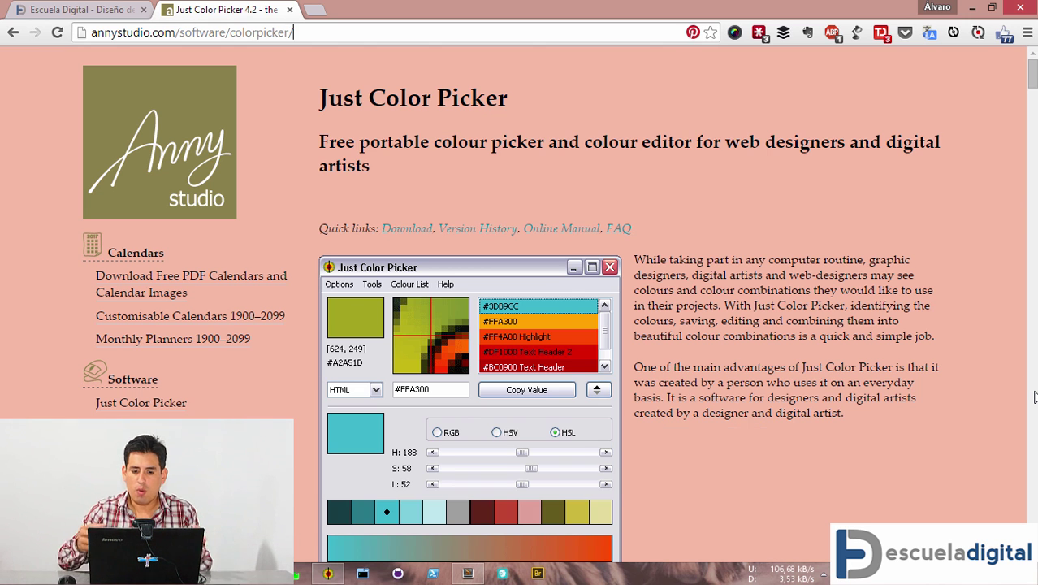
- Switch to Photoshop and create a new 400 × 300 pixel RGB document with a white background
key("super+d")
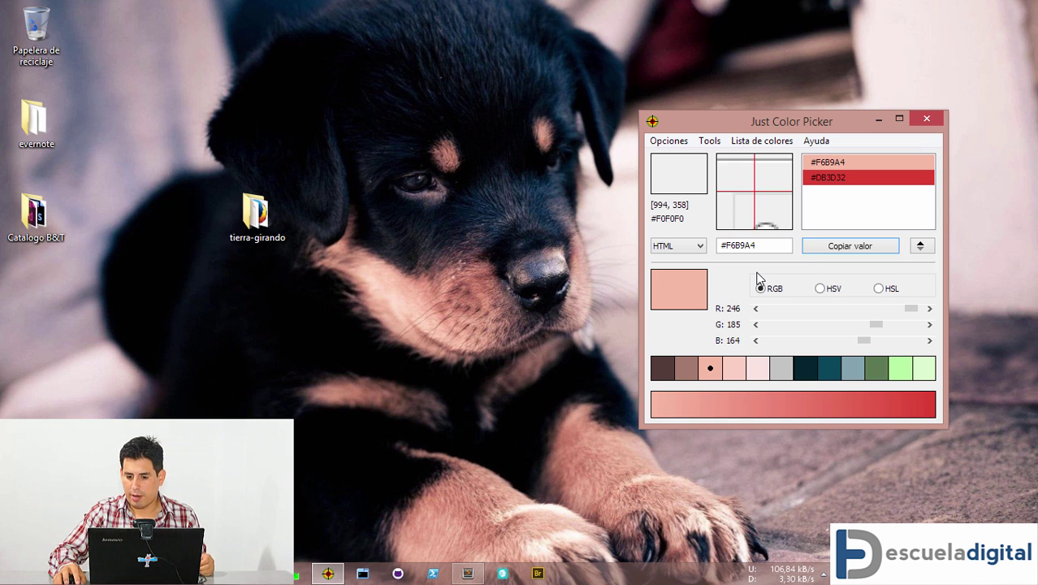
key("ctrl+n")
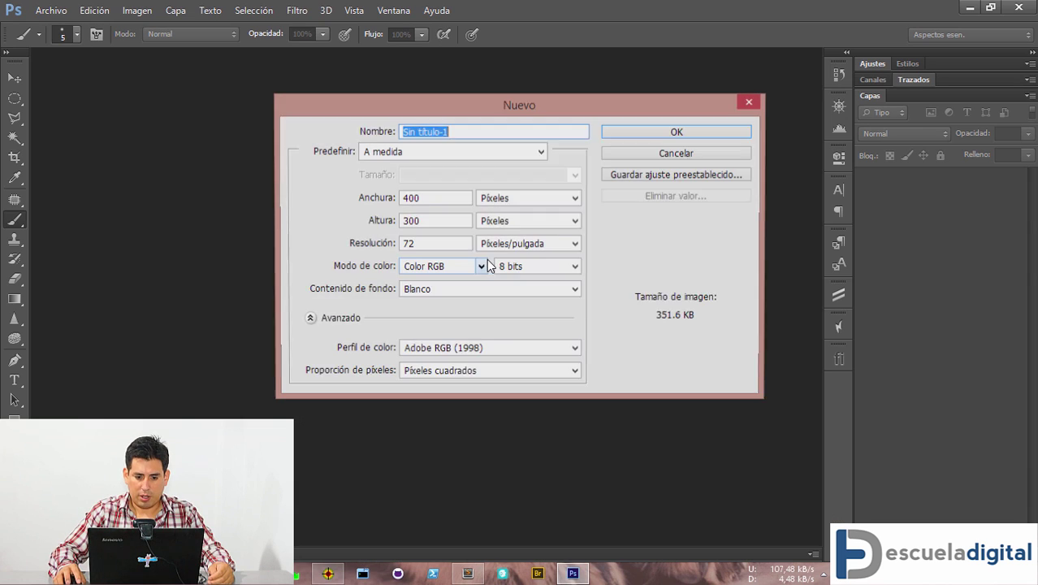
left_click(688, 149)
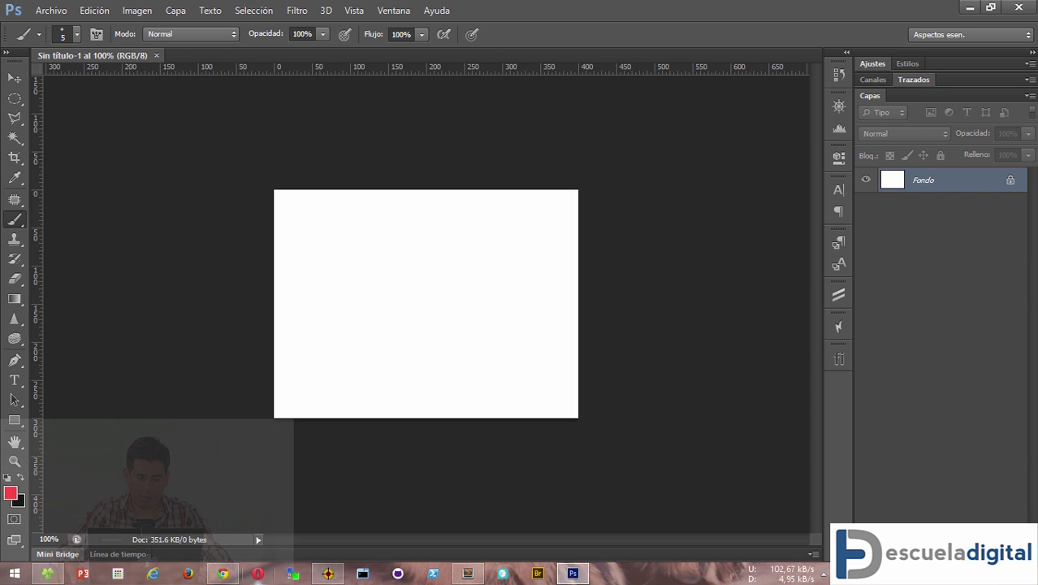
- Set Photoshop's foreground colour to the sampled value #F6B9A4
left_click(328, 574)
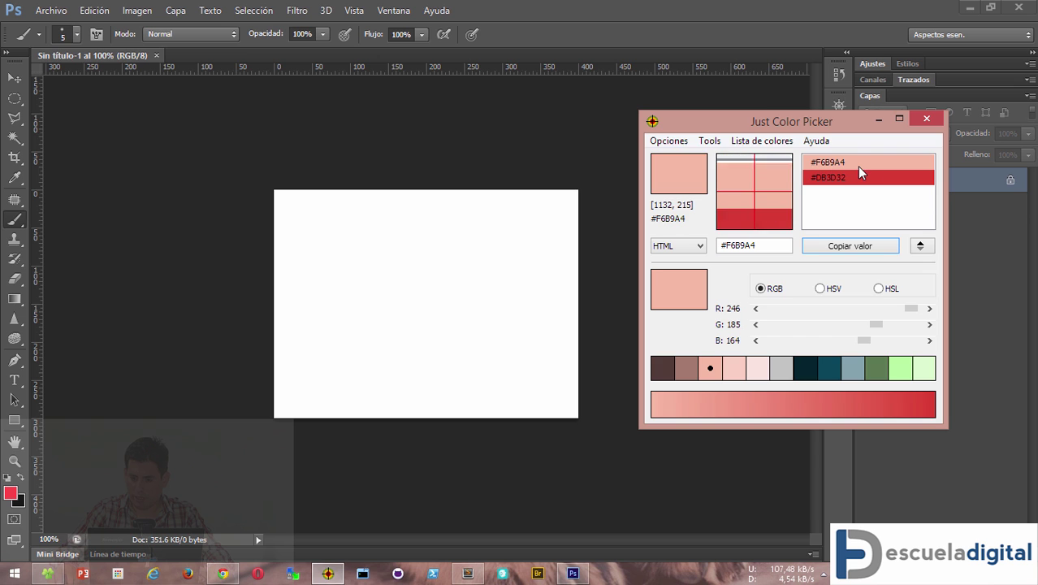
left_click(12, 493)
double_click(497, 302)
type("f6a5a9")
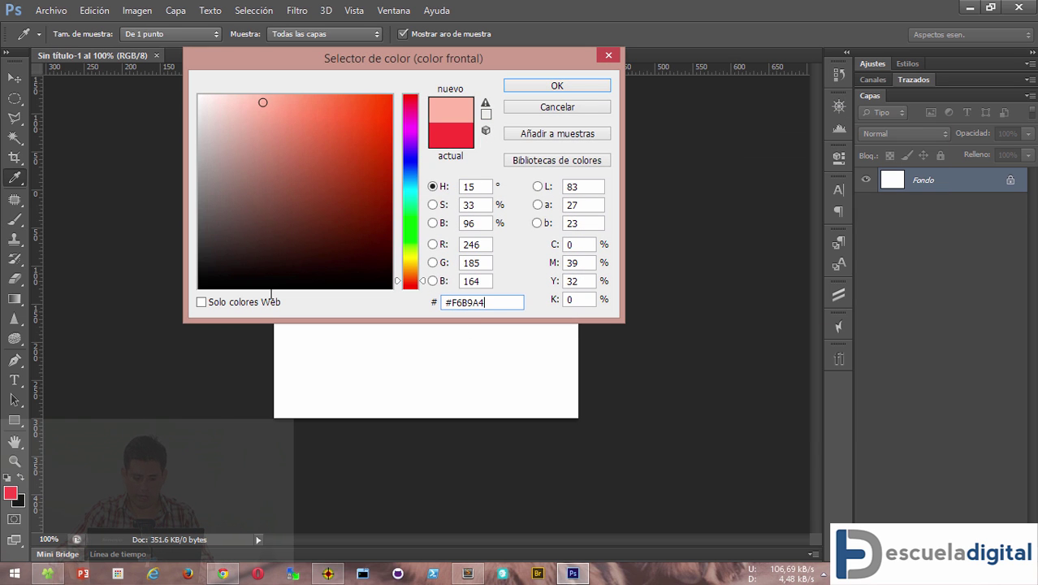
key("Return")
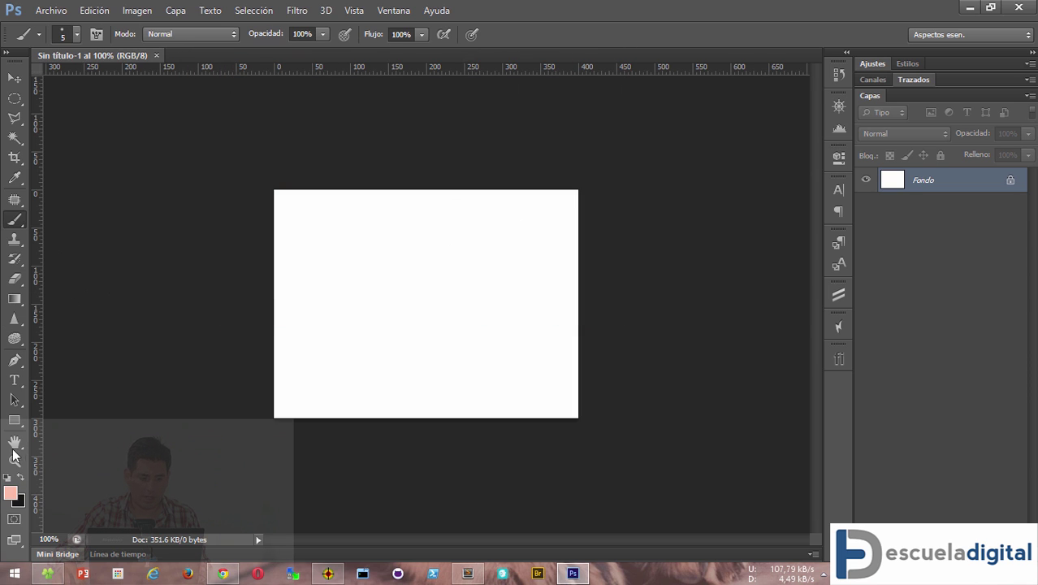
- Draw a circle about 145 px wide with the Ellipse tool and move it to the canvas's upper-left area
left_click(21, 421)
left_click(93, 446)
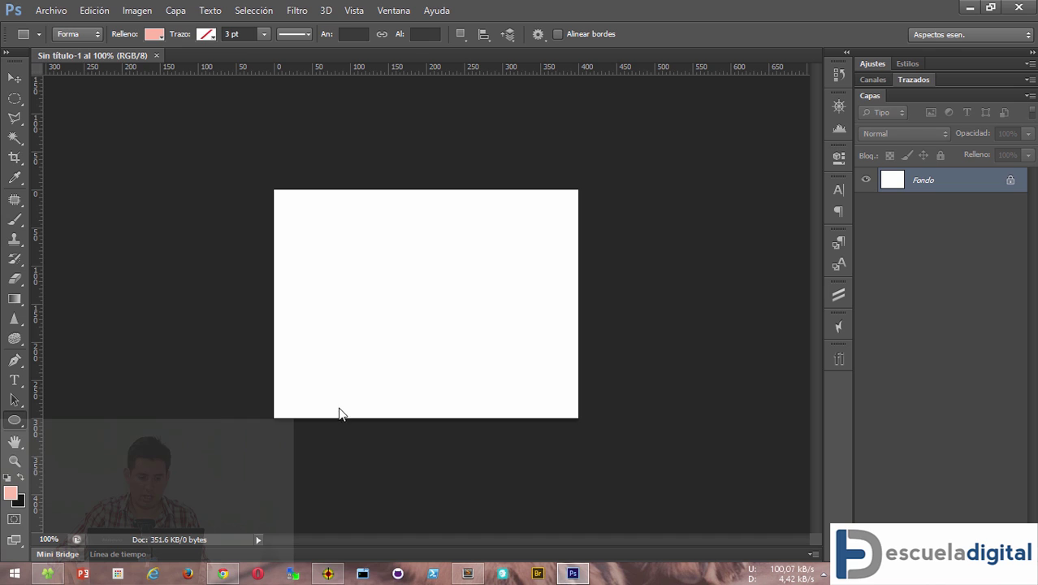
left_click_drag(356, 252, 442, 363)
left_click(14, 79)
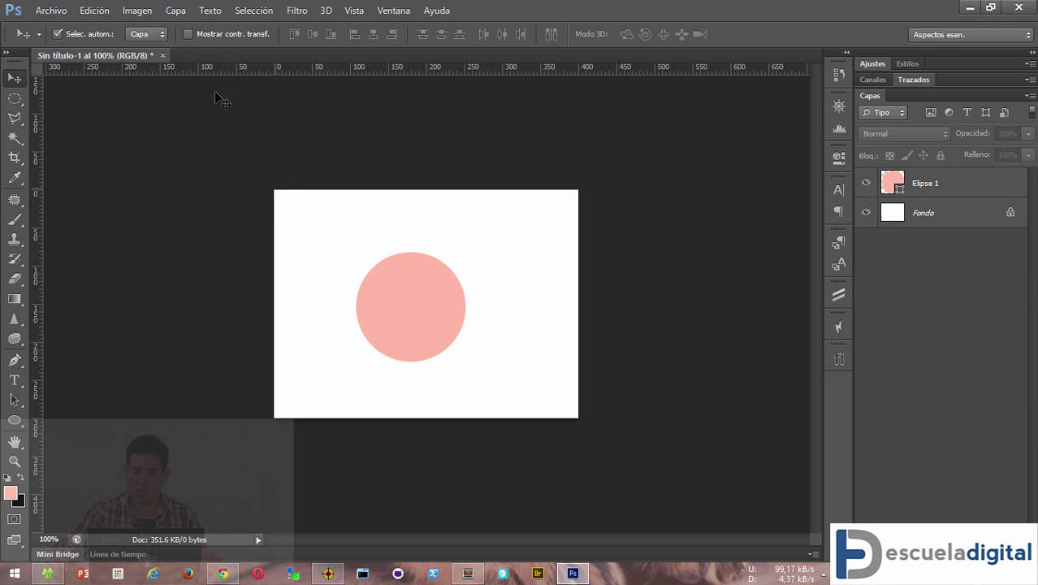
left_click_drag(451, 309, 373, 252)
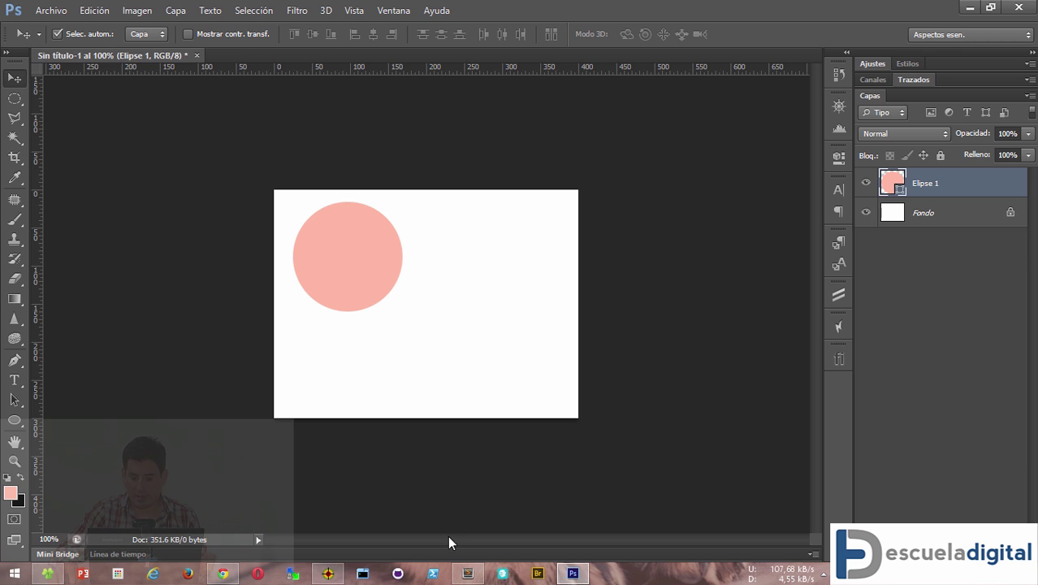
- Switch to Just Color Picker and turn off showing the # sign in HTML codes
left_click(328, 573)
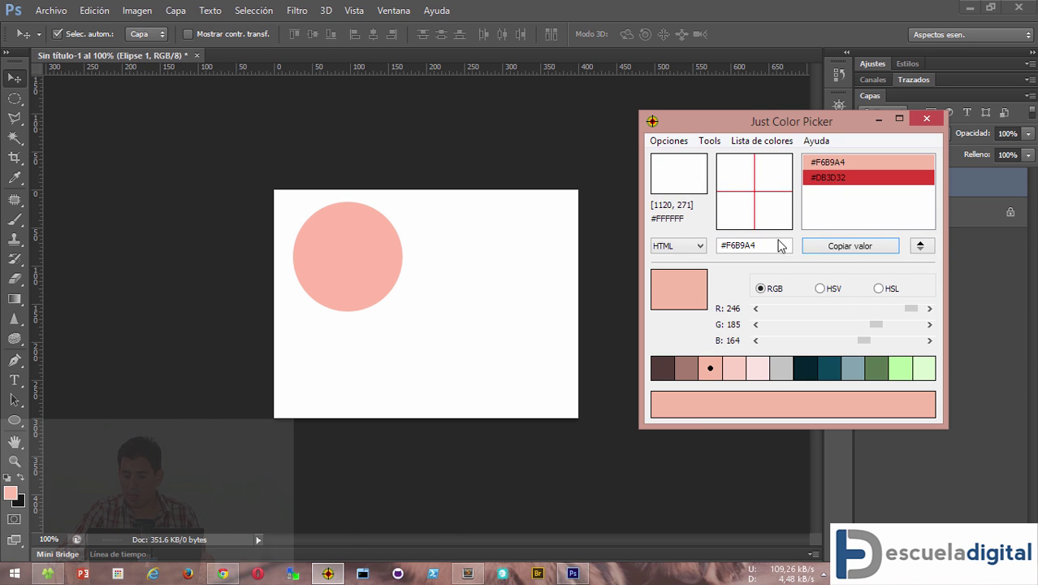
left_click(720, 246)
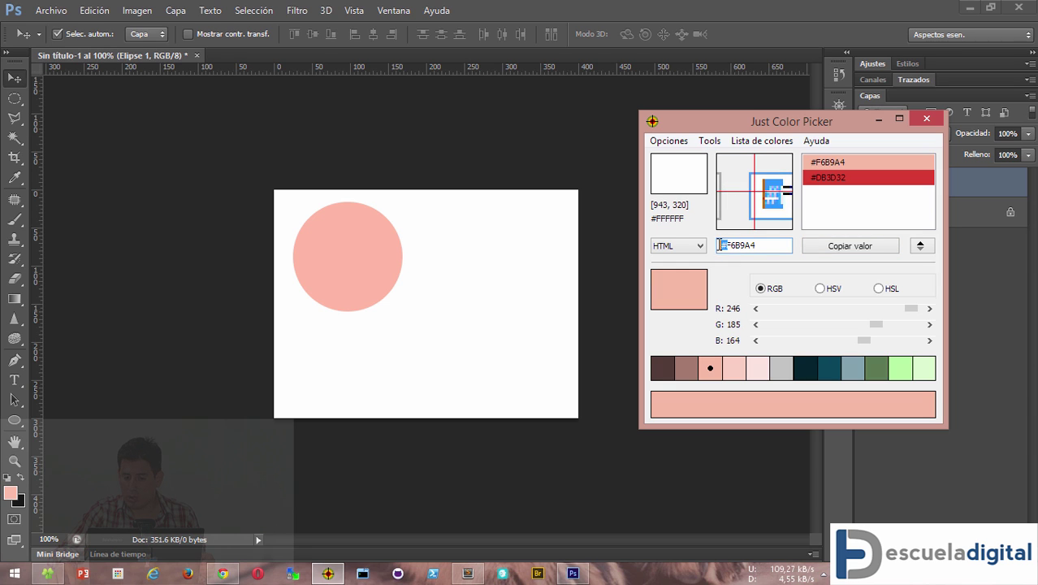
left_click(664, 141)
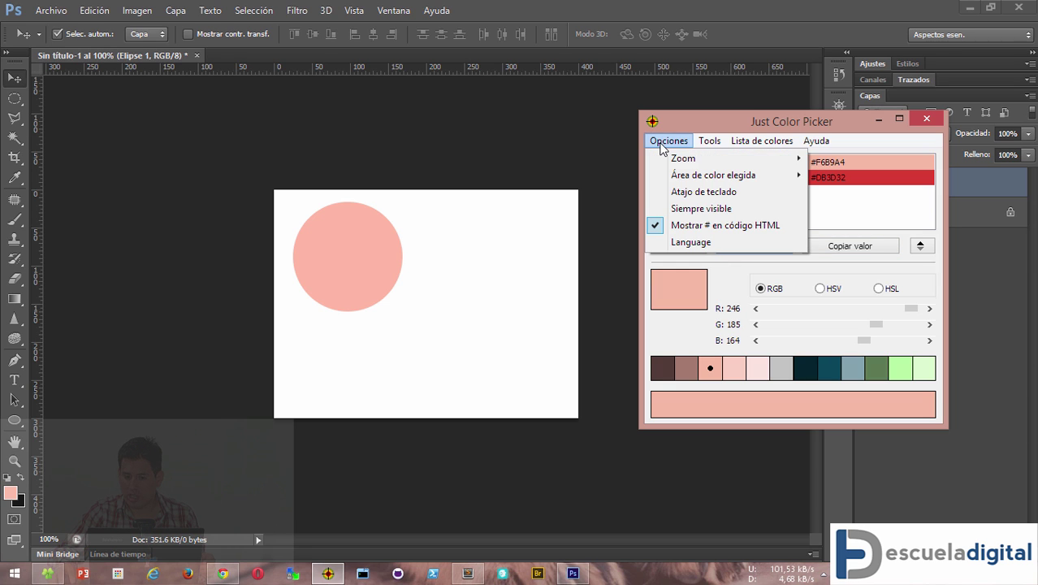
left_click(683, 225)
- Select the tan colour's code F6B9A4 without the # sign and copy its value
left_click_drag(745, 245, 704, 246)
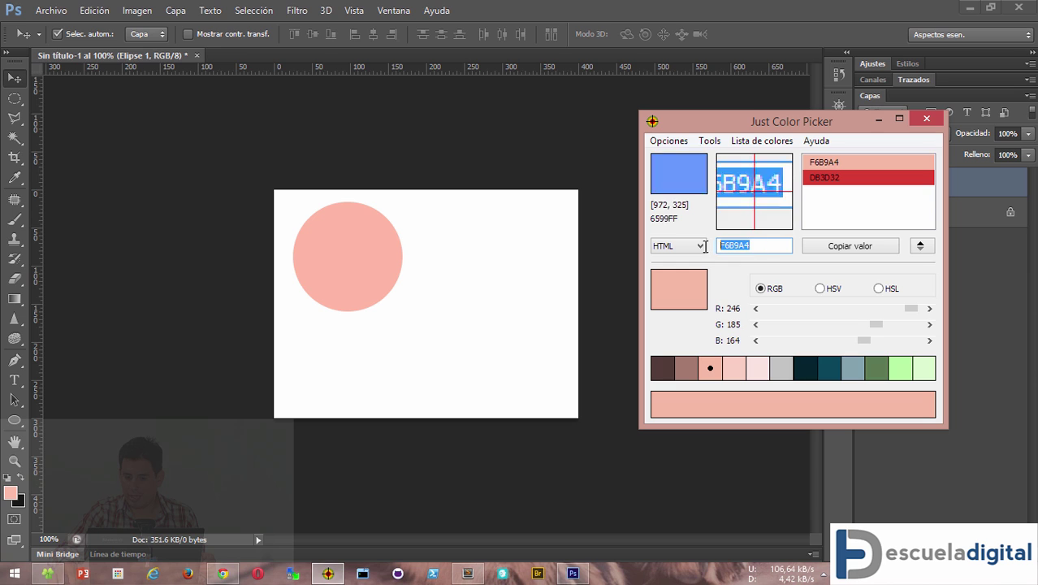
left_click(768, 246)
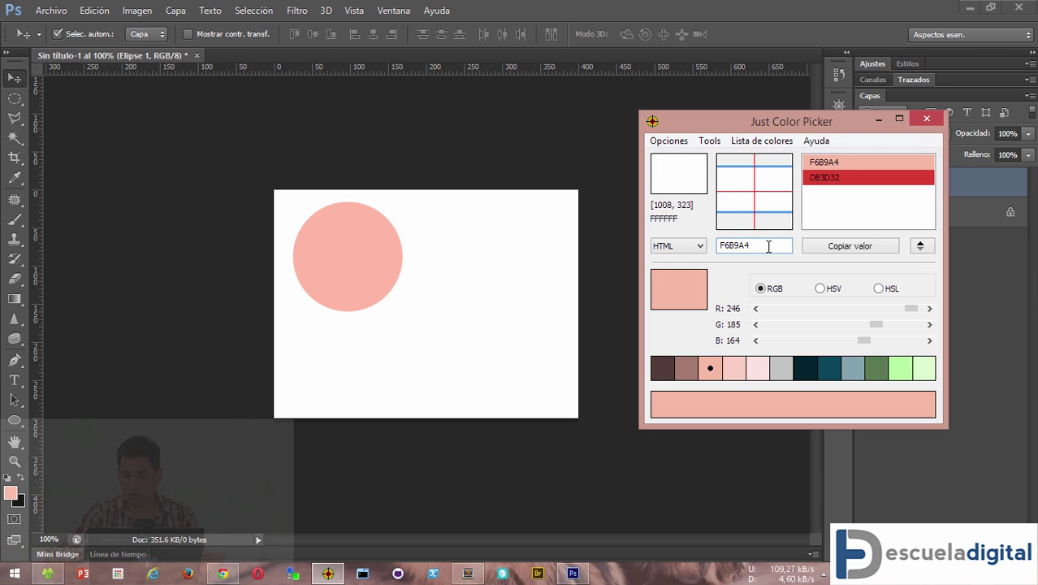
double_click(737, 244)
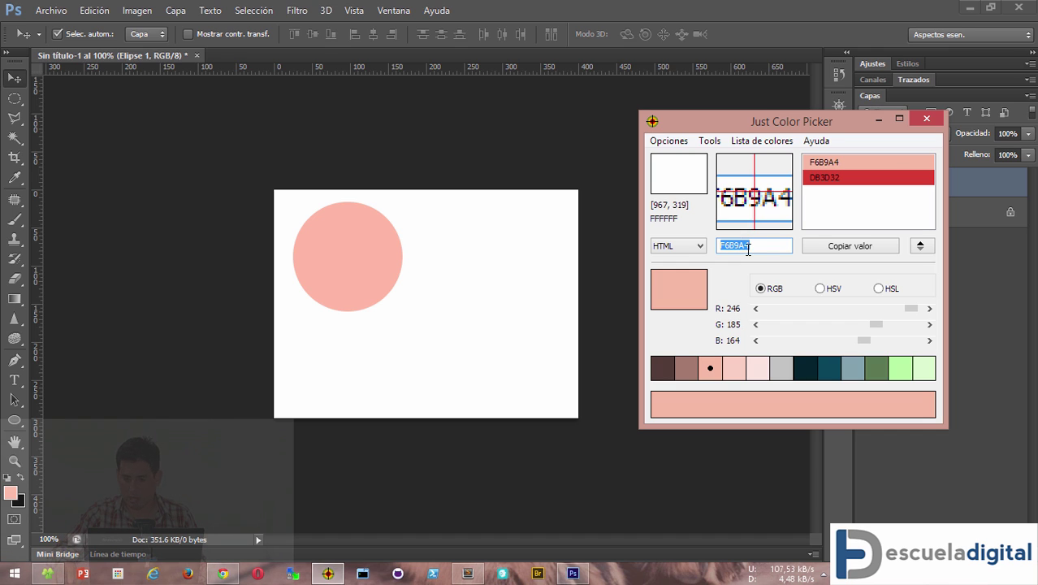
left_click(758, 245)
left_click_drag(767, 245, 719, 253)
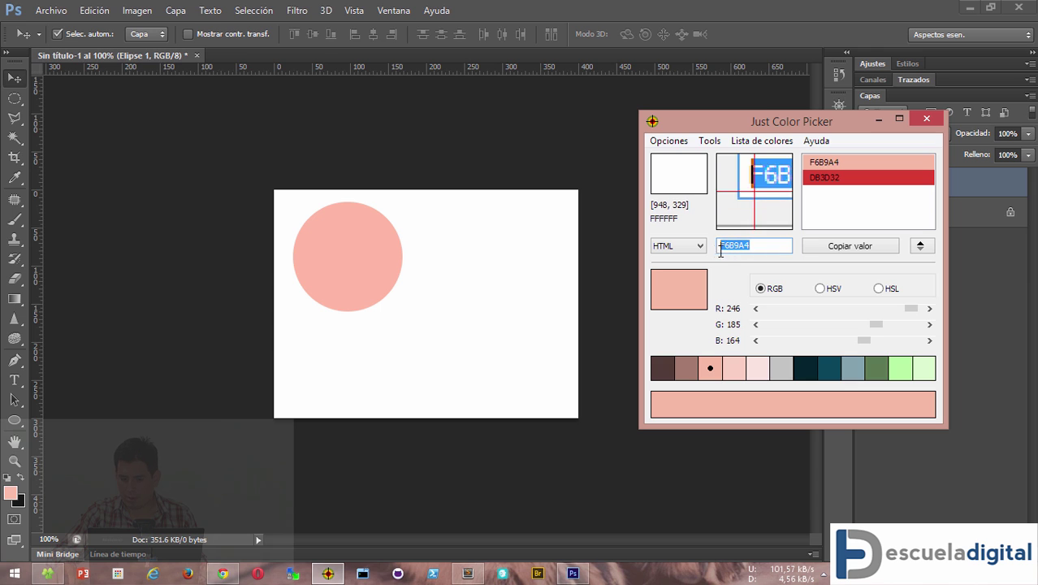
left_click(853, 249)
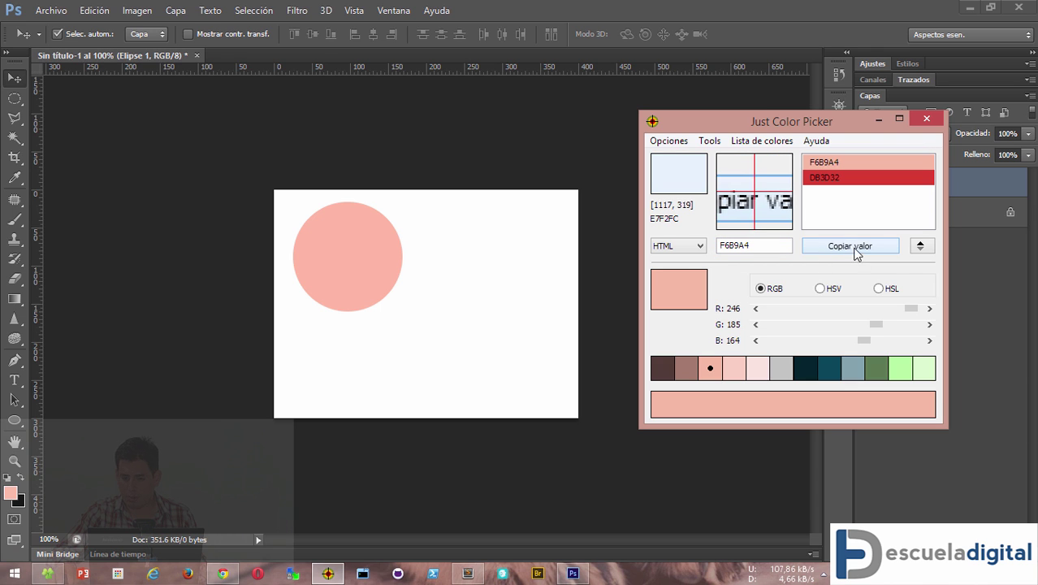
- Set Just Color Picker to stay always visible on top of Photoshop
left_click(671, 143)
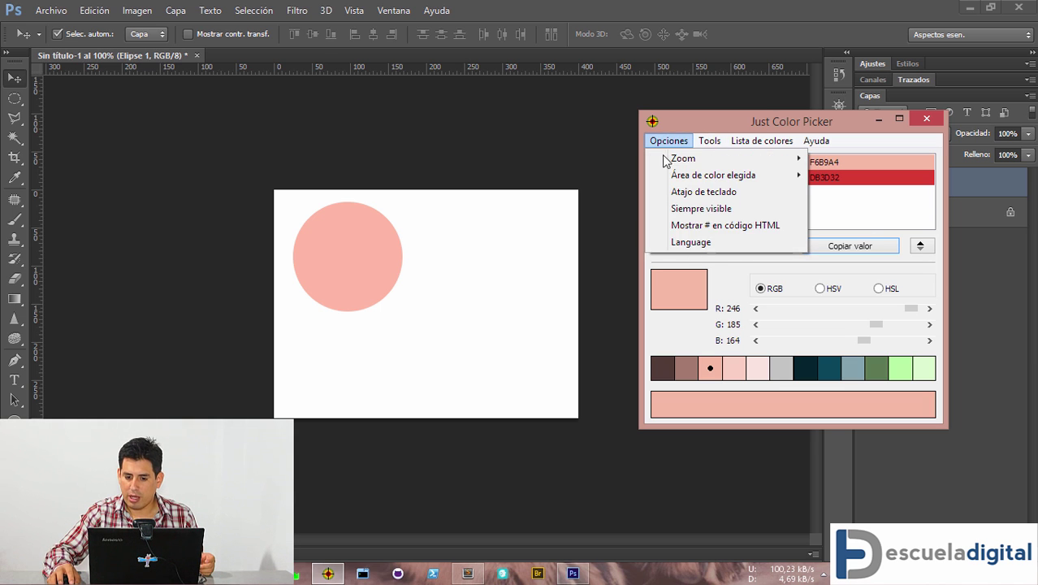
left_click(685, 128)
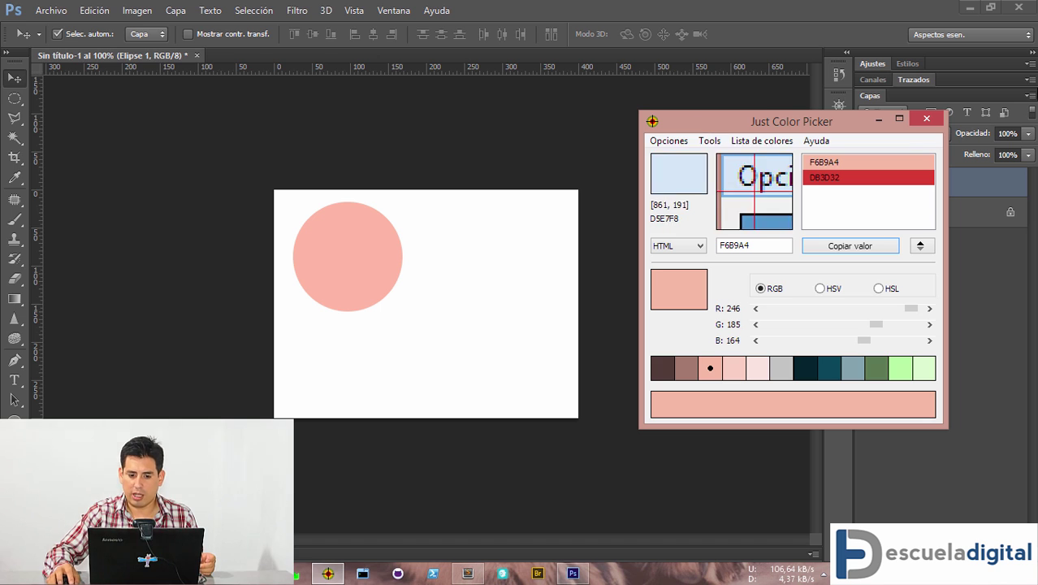
left_click(509, 114)
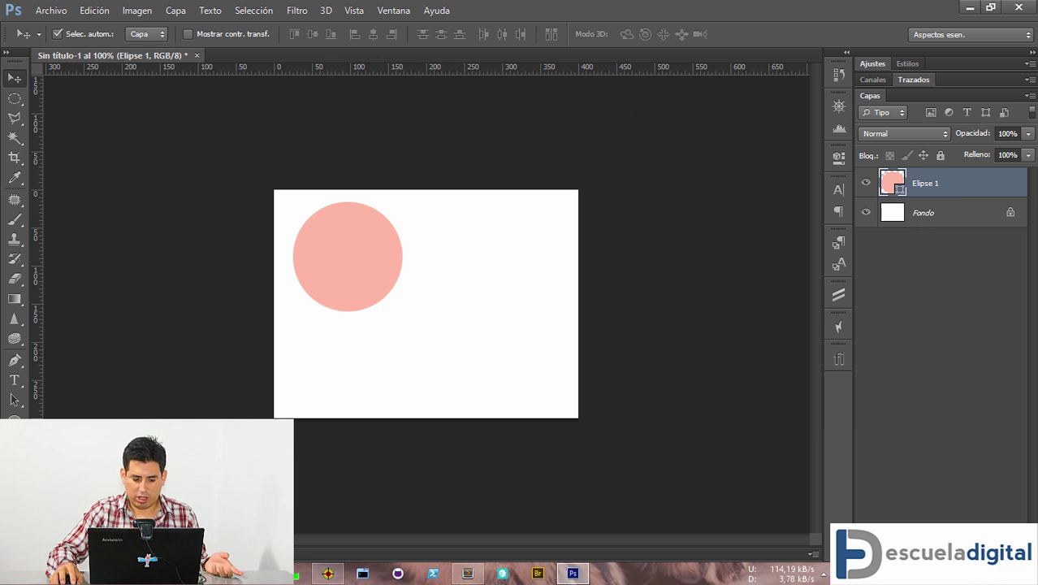
left_click(327, 574)
left_click(669, 142)
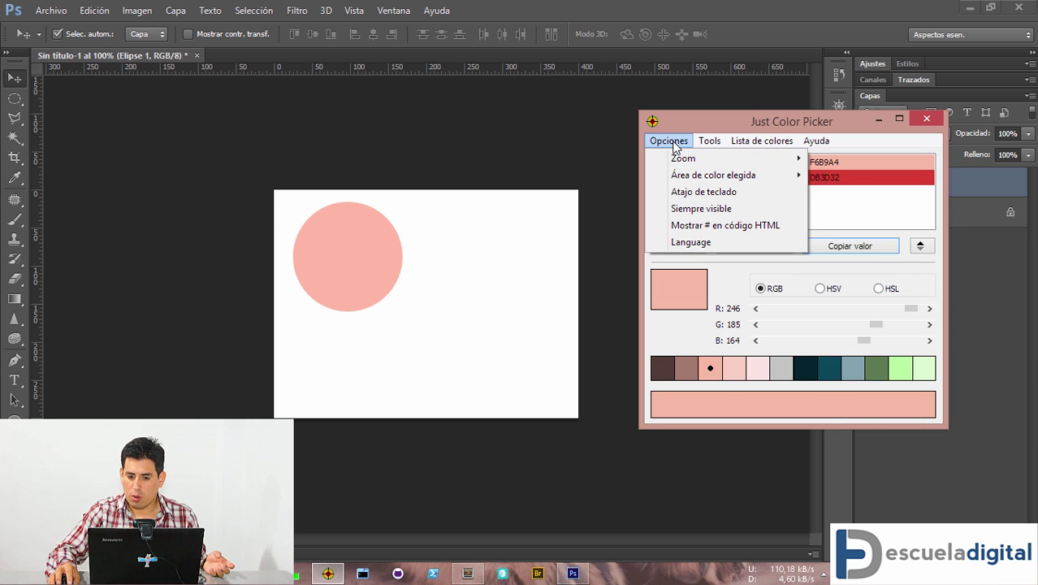
left_click(697, 211)
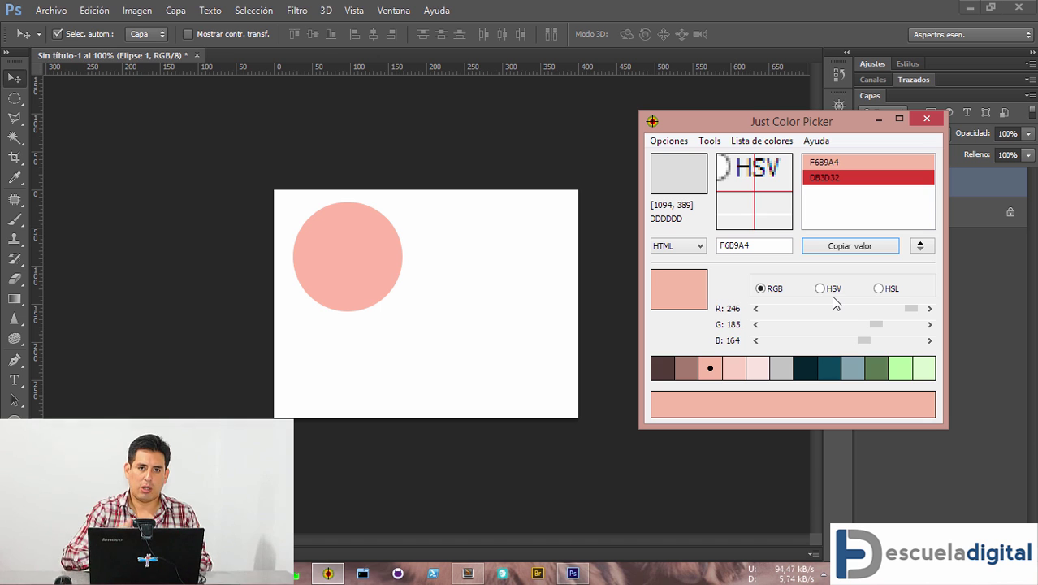
left_click(508, 467)
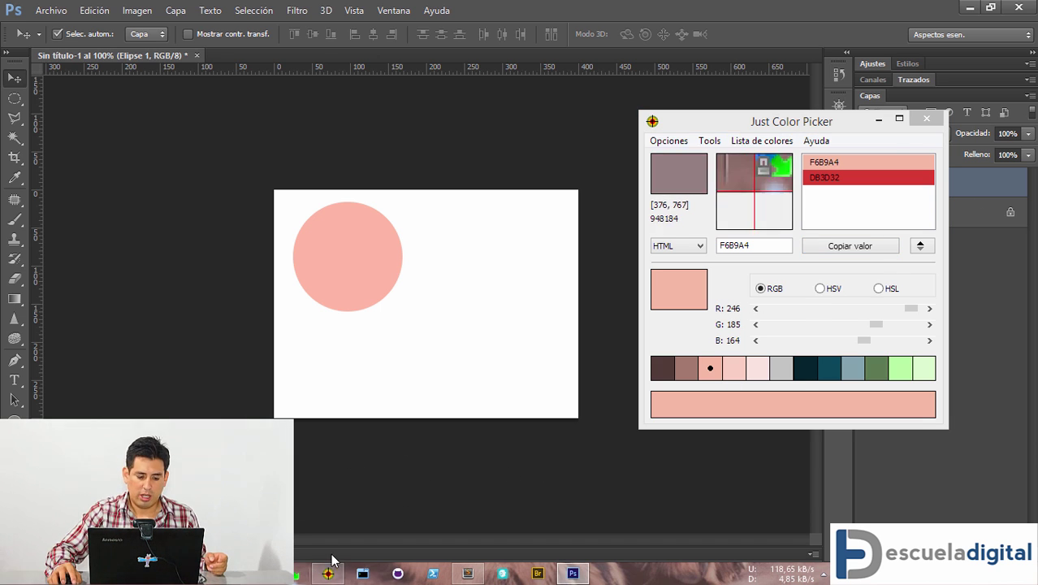
- Collapse the picker's extended colour section and move its window to the lower-right corner of the screen
left_click(921, 247)
left_click(923, 248)
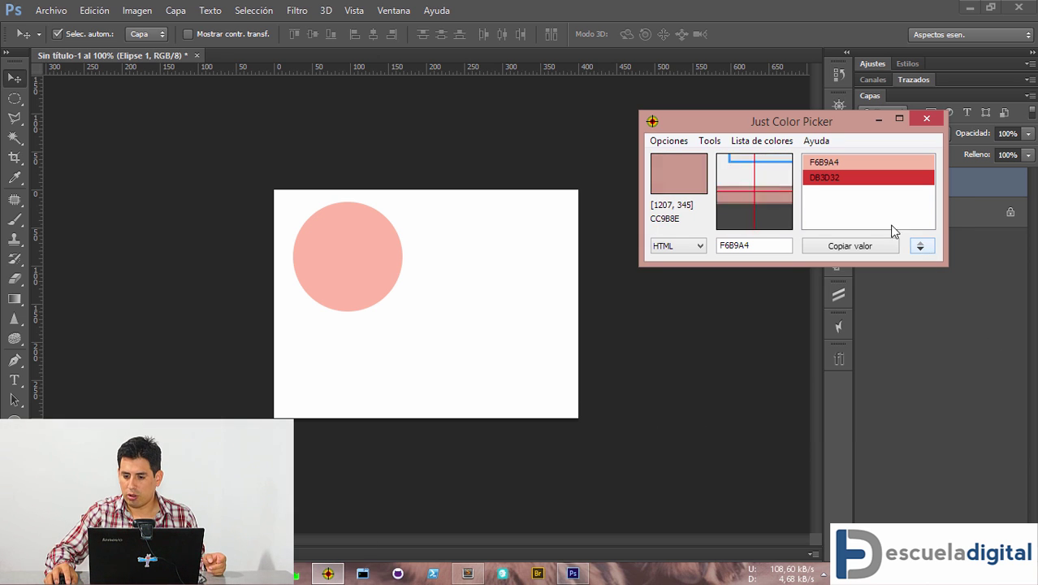
left_click_drag(818, 125, 903, 418)
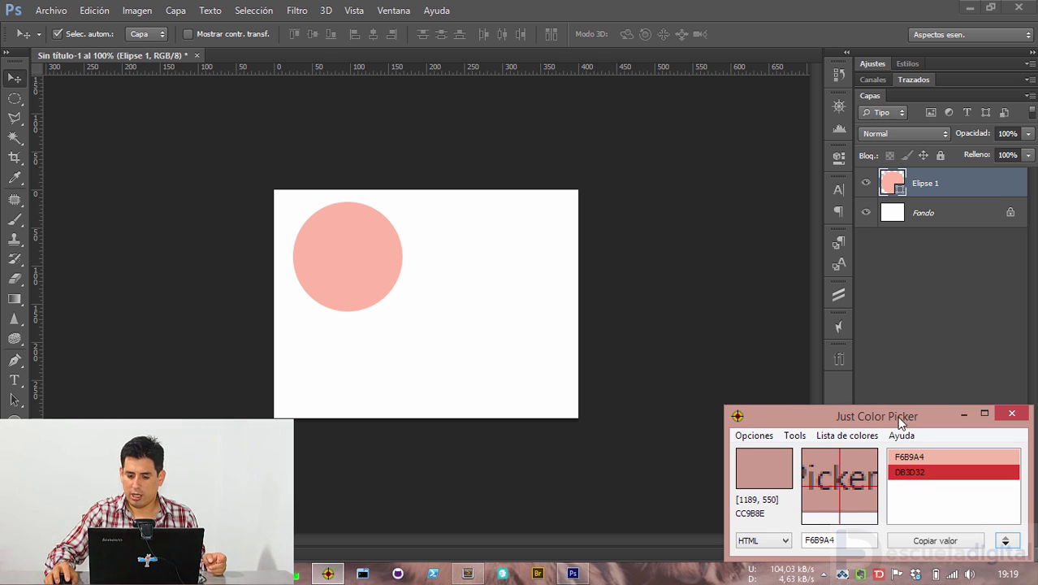
- In Photoshop, draw a second ellipse about 144 by 160 px to the right of the first circle
left_click(537, 316)
left_click(15, 420)
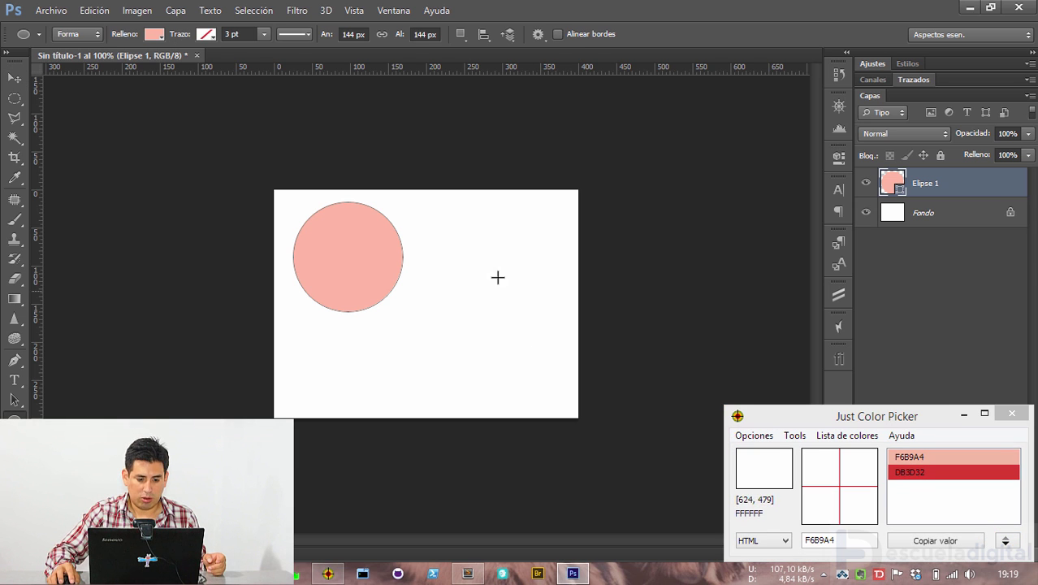
left_click_drag(444, 244, 553, 366)
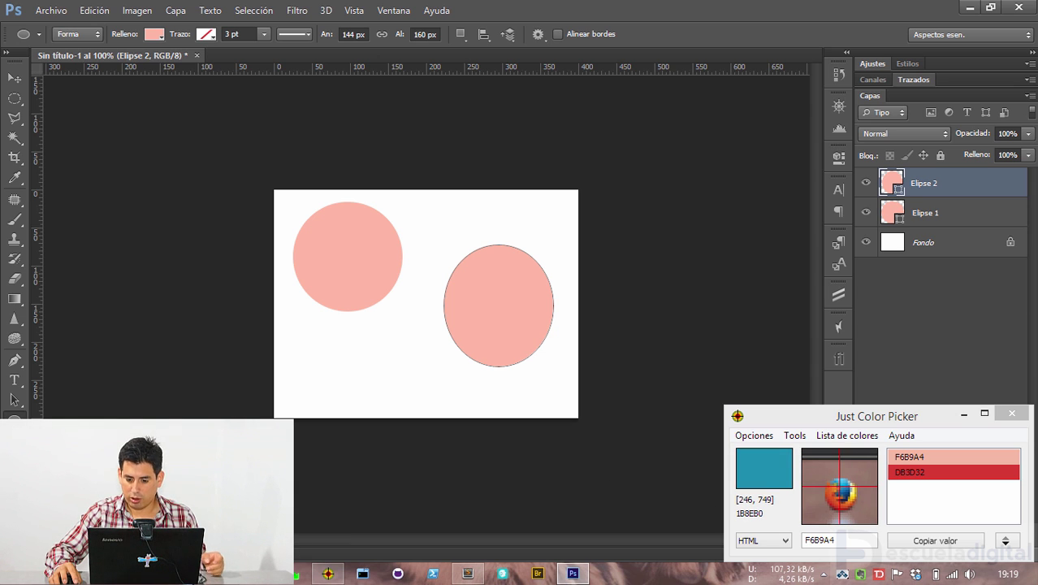
- Sample the blue 1B8EB0 from the Firefox icon in the taskbar and copy its code
key("alt+x")
left_click(936, 458)
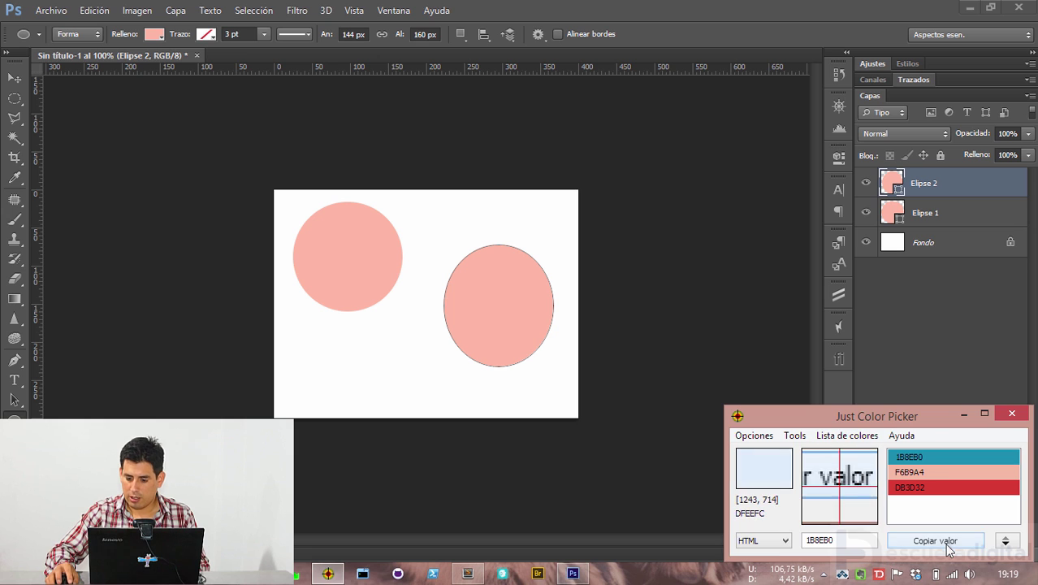
left_click(935, 540)
- Set the second ellipse's fill colour to 1B8EB0 and switch to the Move tool
left_click(889, 188)
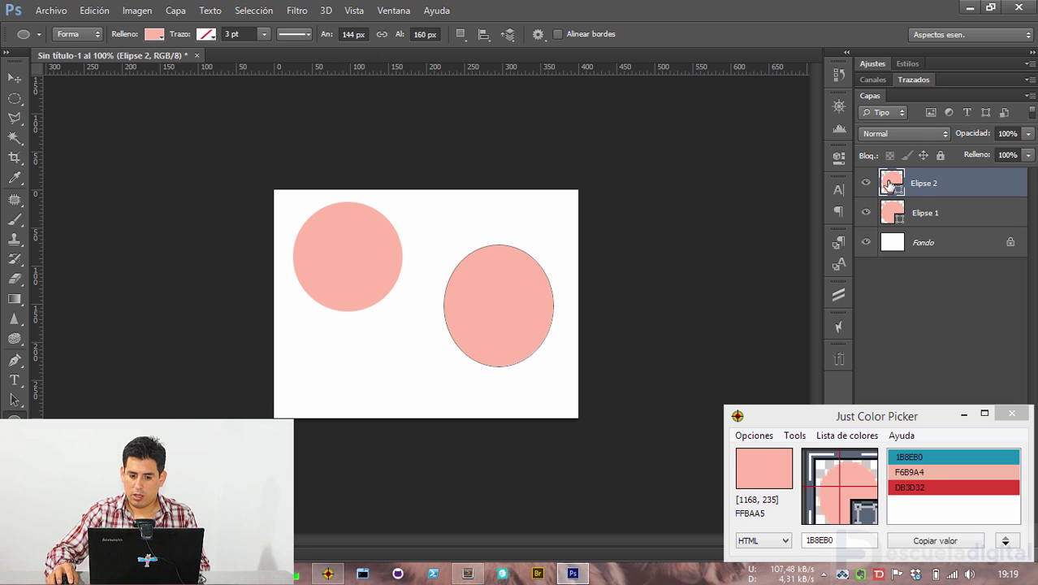
double_click(889, 188)
double_click(516, 301)
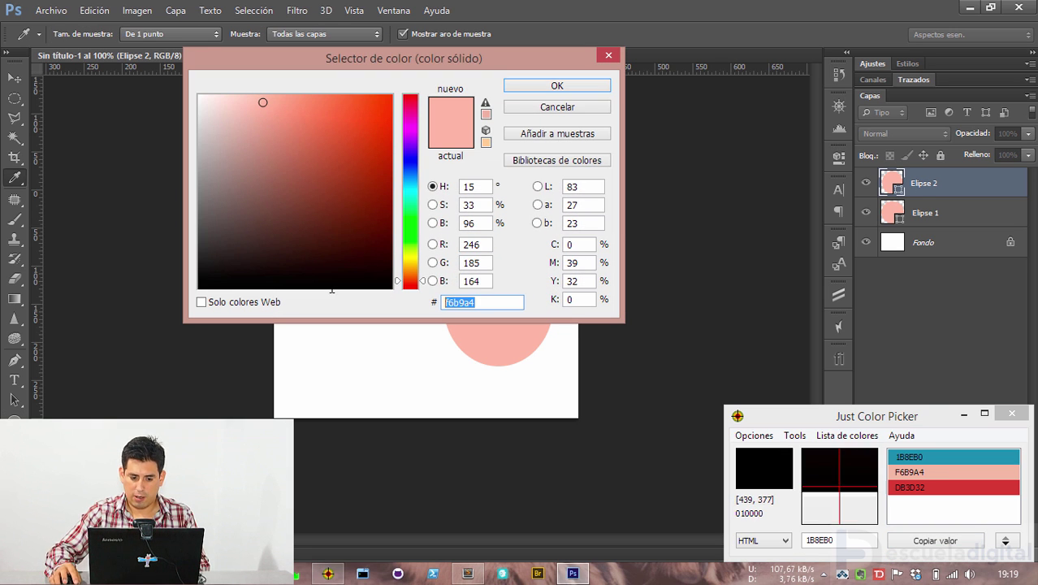
type("1B8EB0")
key("Return")
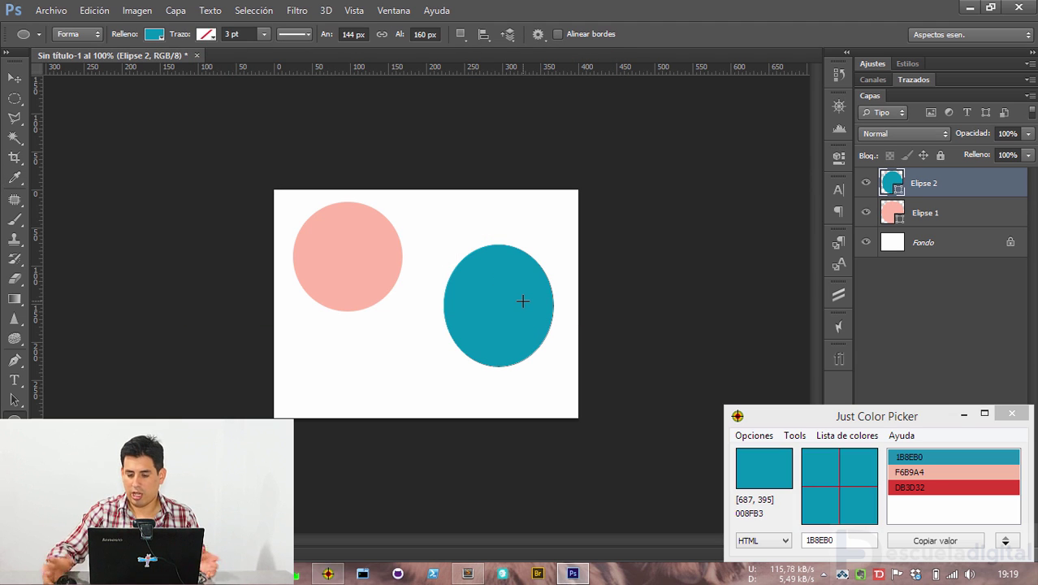
left_click(15, 78)
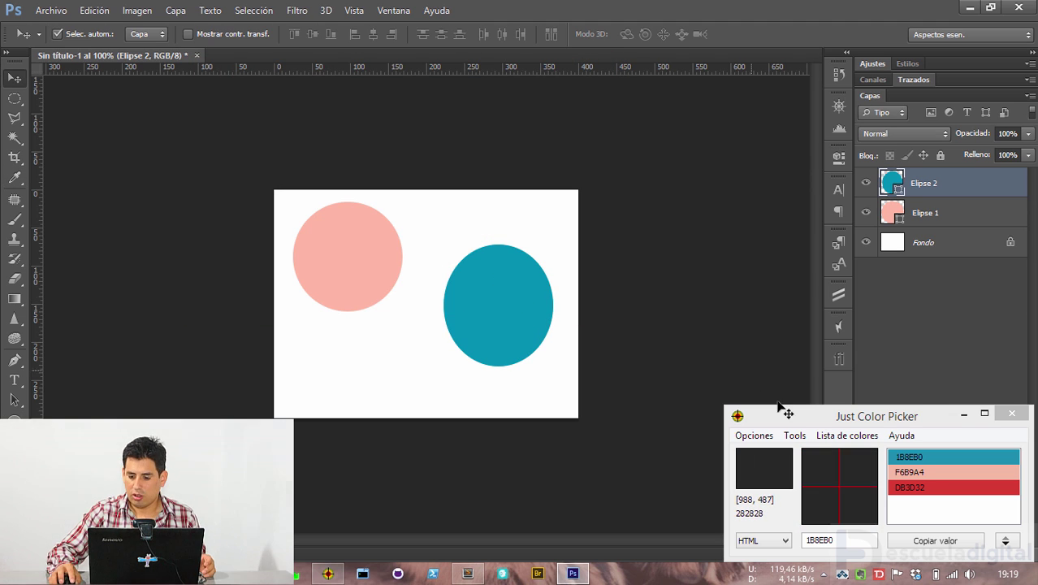
- Move the picker window over the canvas and review its zoom levels and sampled-area sizes
left_click(908, 418)
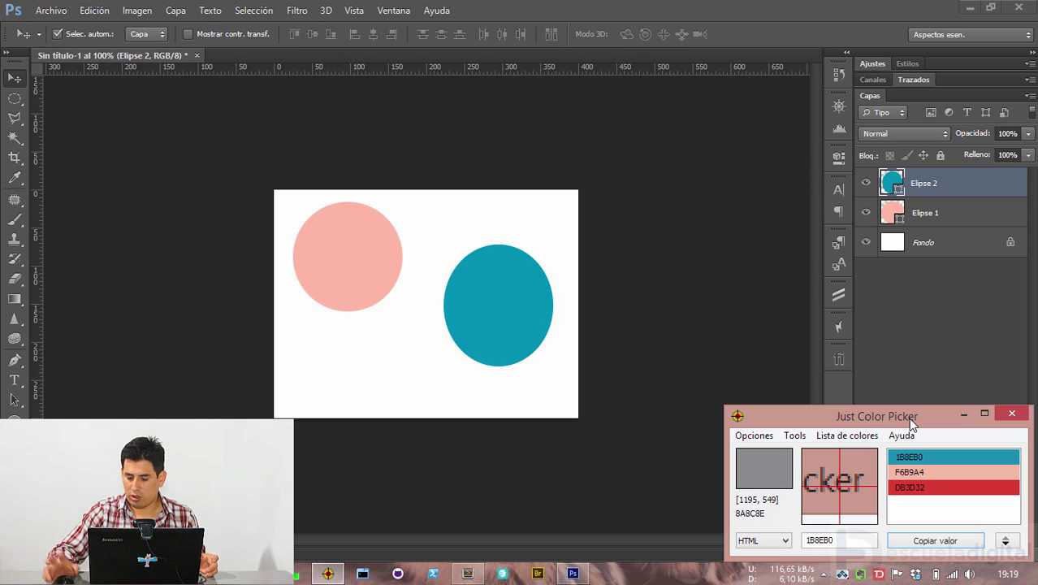
left_click(753, 437)
mouse_move(790, 459)
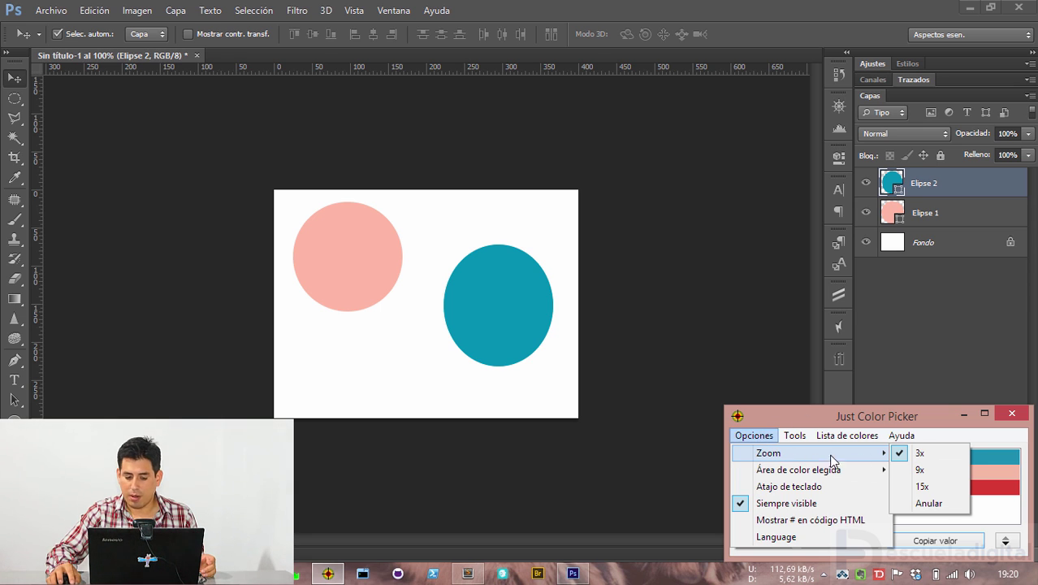
left_click(916, 424)
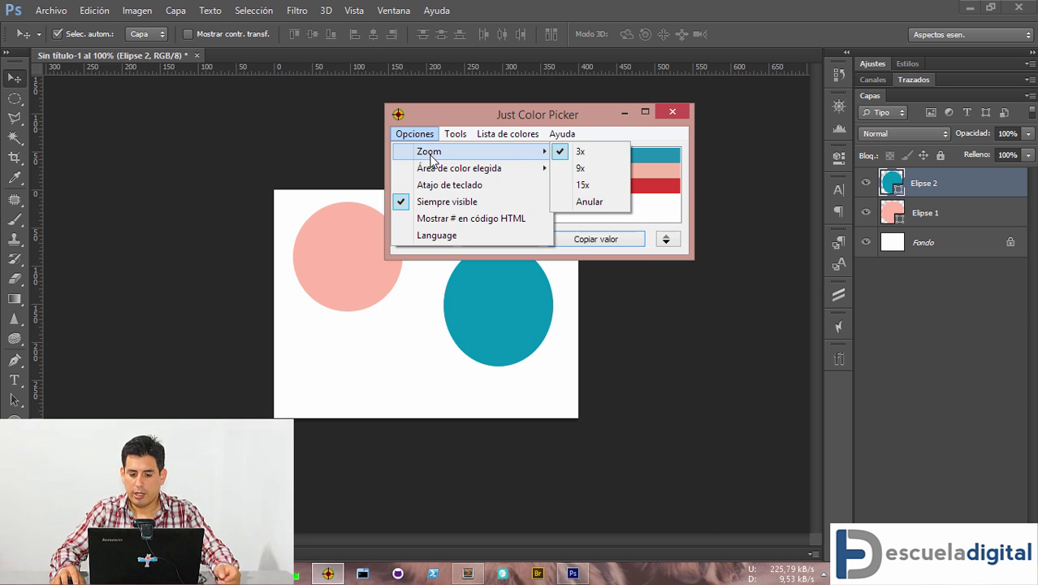
mouse_move(479, 168)
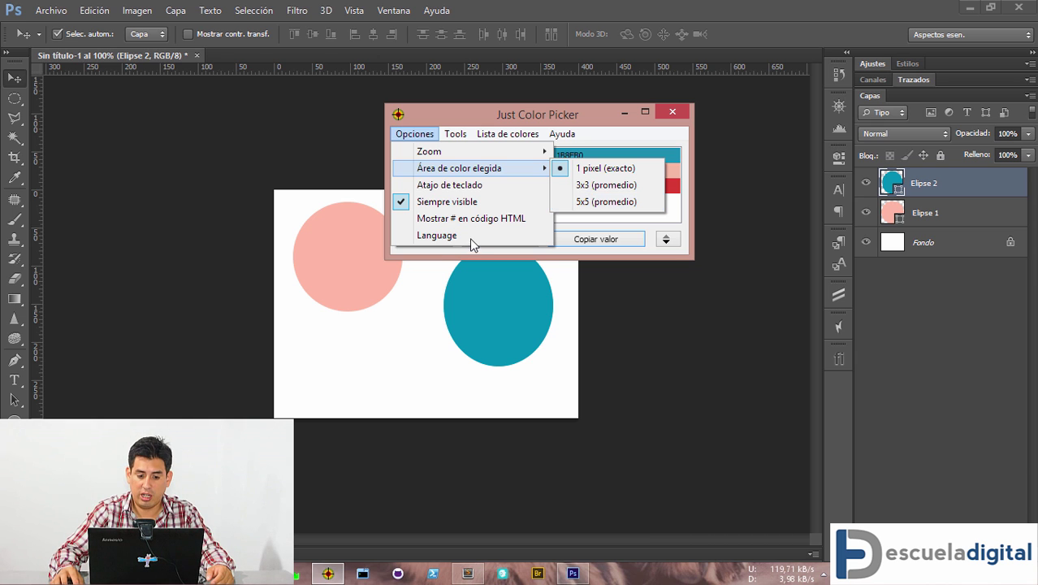
- View the RGB colour wheel for the selected blue and close it
mouse_move(456, 135)
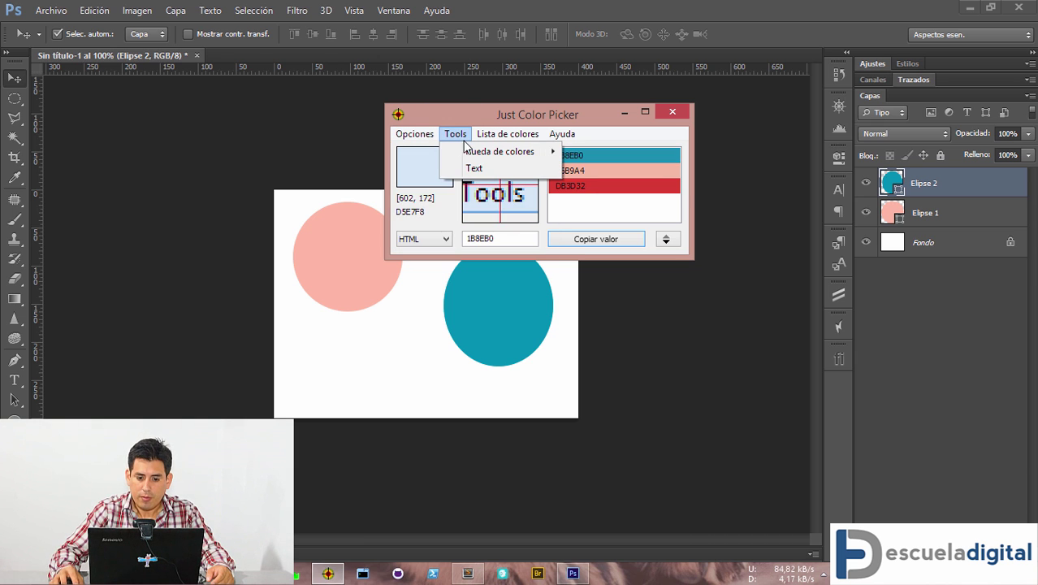
mouse_move(511, 151)
left_click(617, 151)
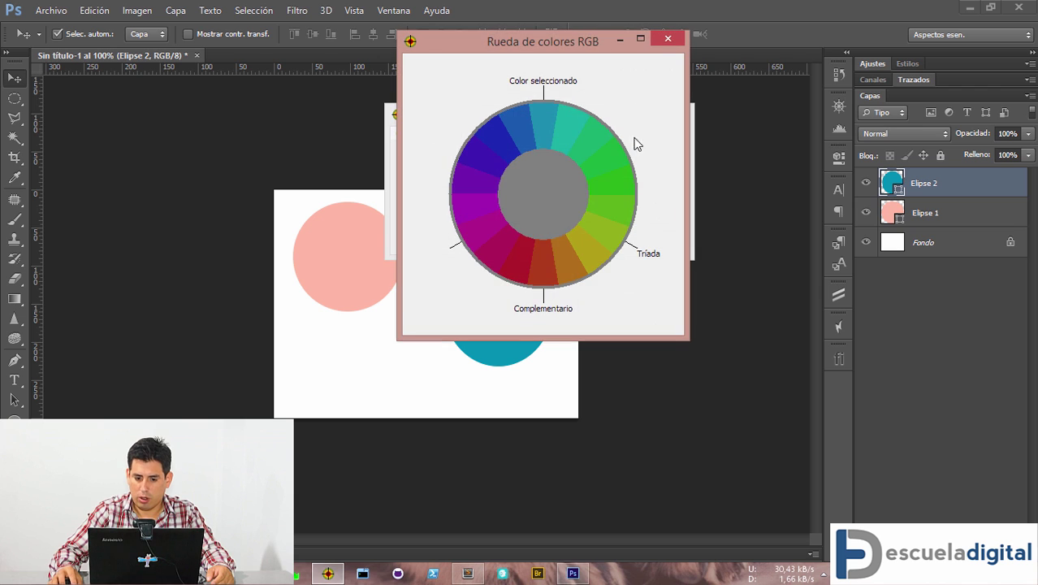
left_click(668, 38)
left_click(507, 134)
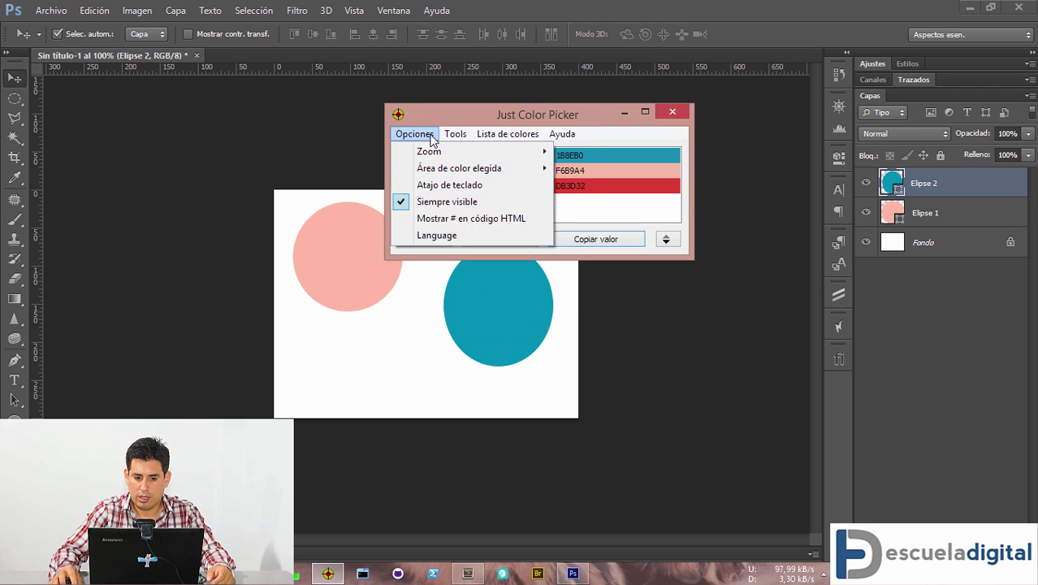
mouse_move(456, 134)
- Expand the picker's colour adjustment section and change the blue to R 41, G 105, B 87
left_click(666, 239)
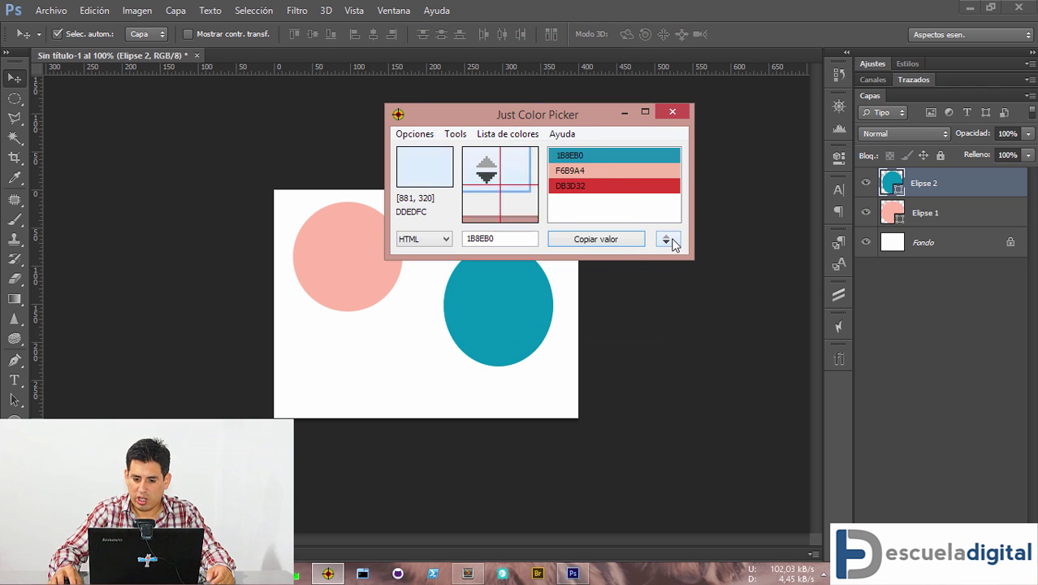
left_click(666, 239)
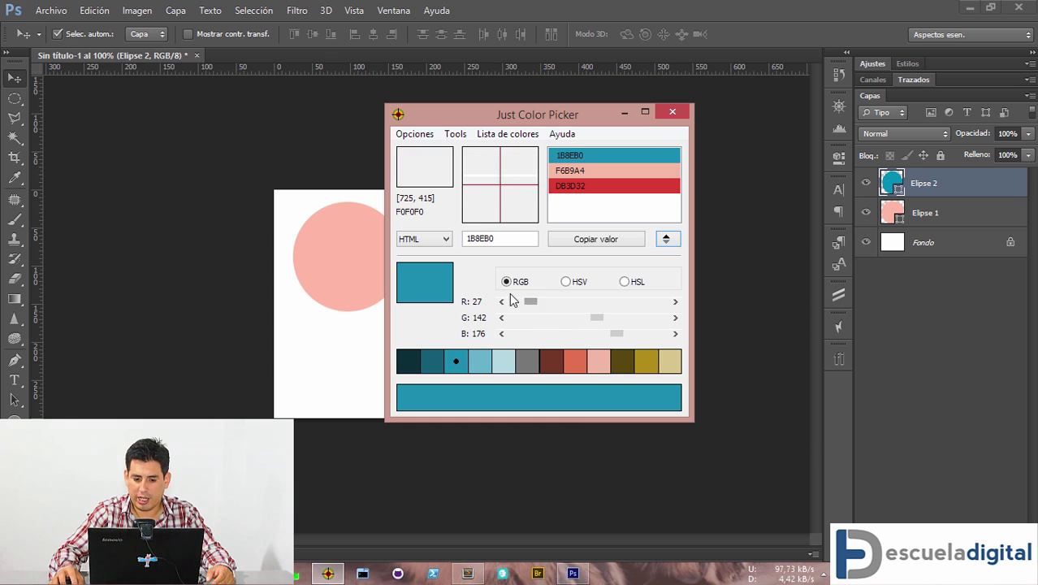
left_click_drag(531, 306, 573, 321)
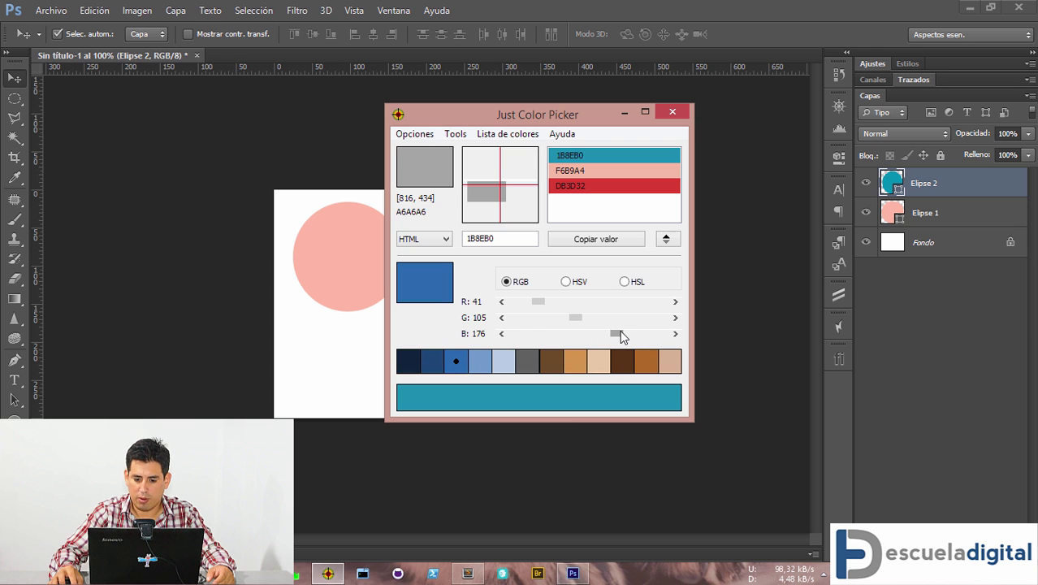
left_click_drag(646, 338, 578, 345)
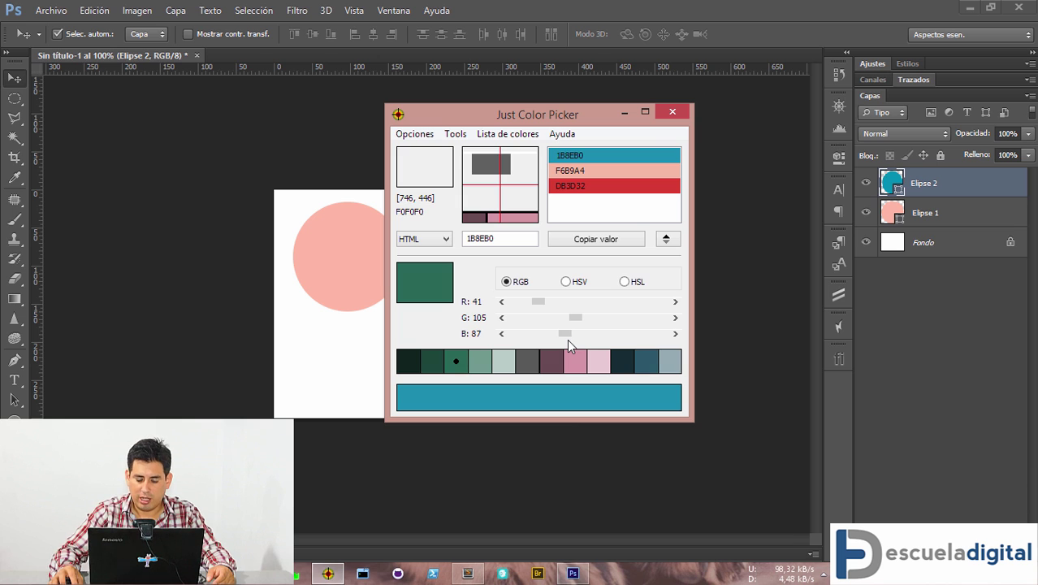
- Switch the adjustment to HSL, set H 98, S 62, L 38, and sample the resulting green into the colour list
left_click(627, 282)
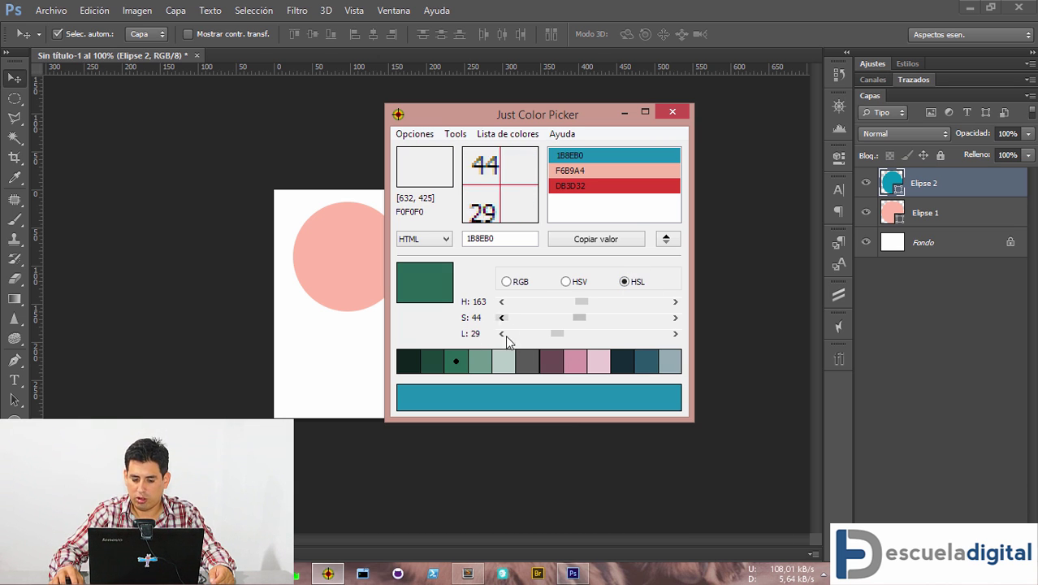
left_click_drag(587, 312, 570, 334)
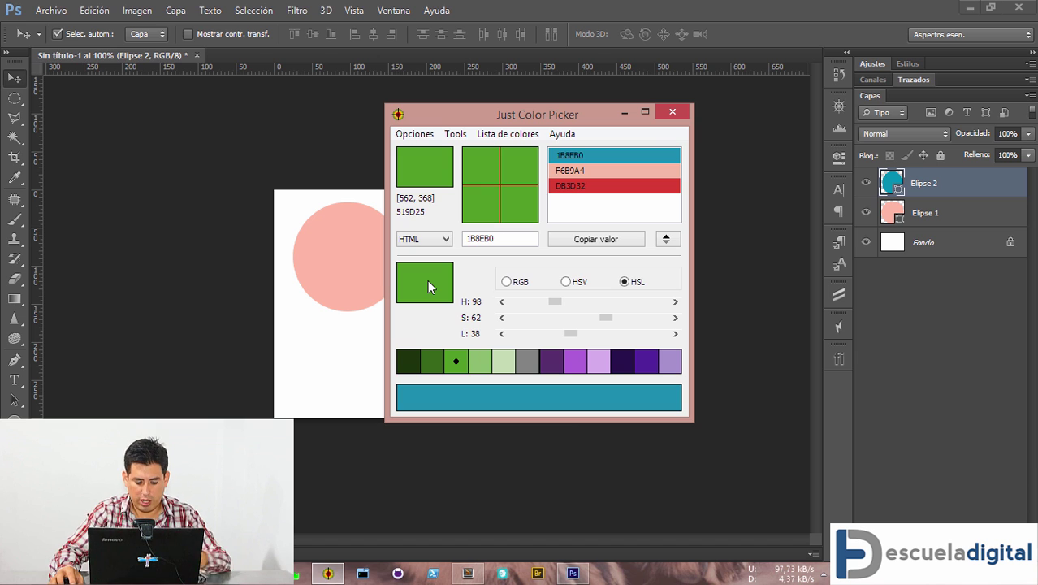
key("alt+x")
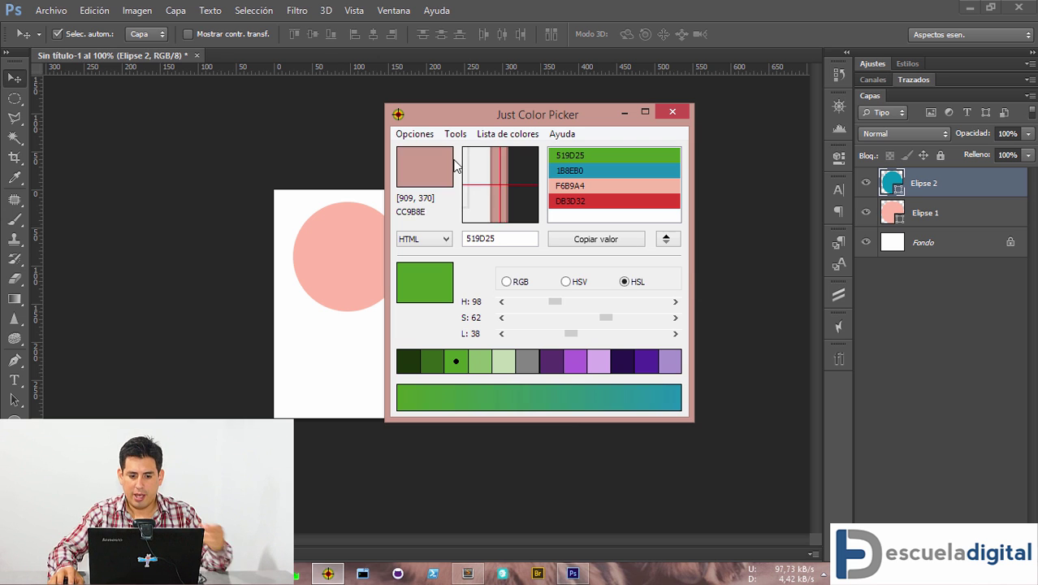
- Adjust the green to H 111, S 45, L 50 and sample it into the colour list
left_click(510, 135)
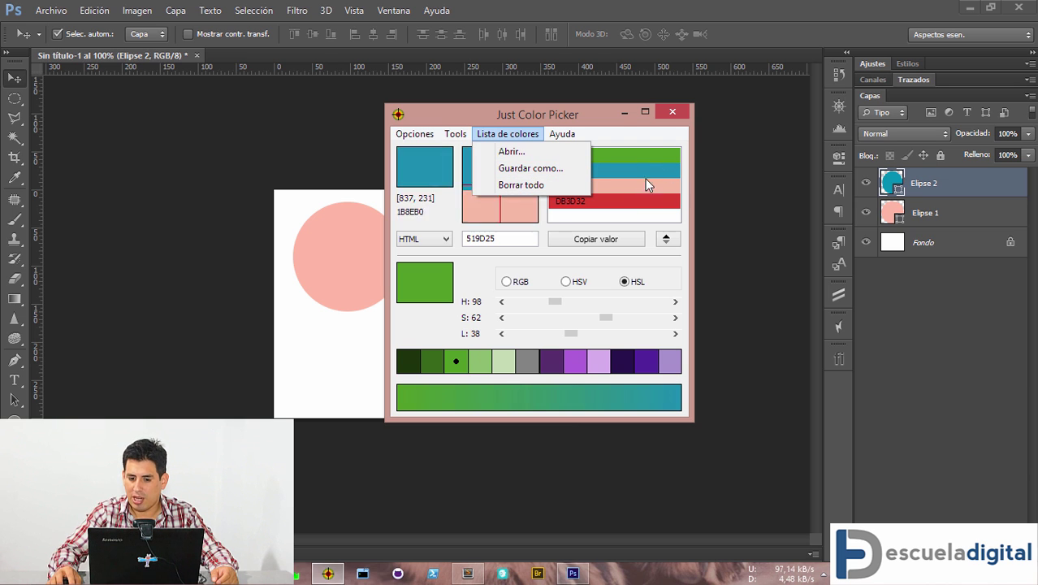
left_click(614, 120)
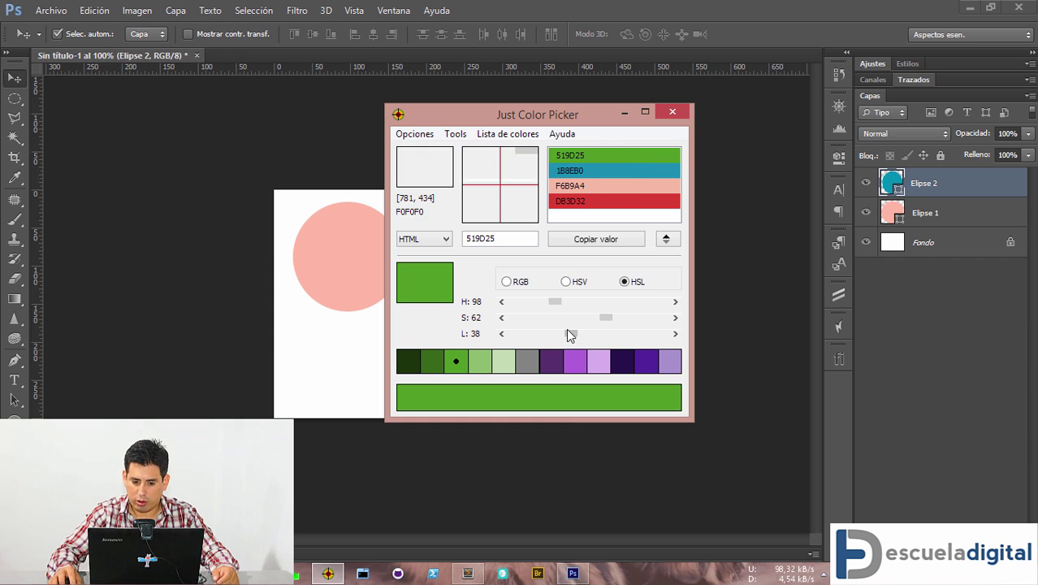
left_click_drag(571, 334, 561, 309)
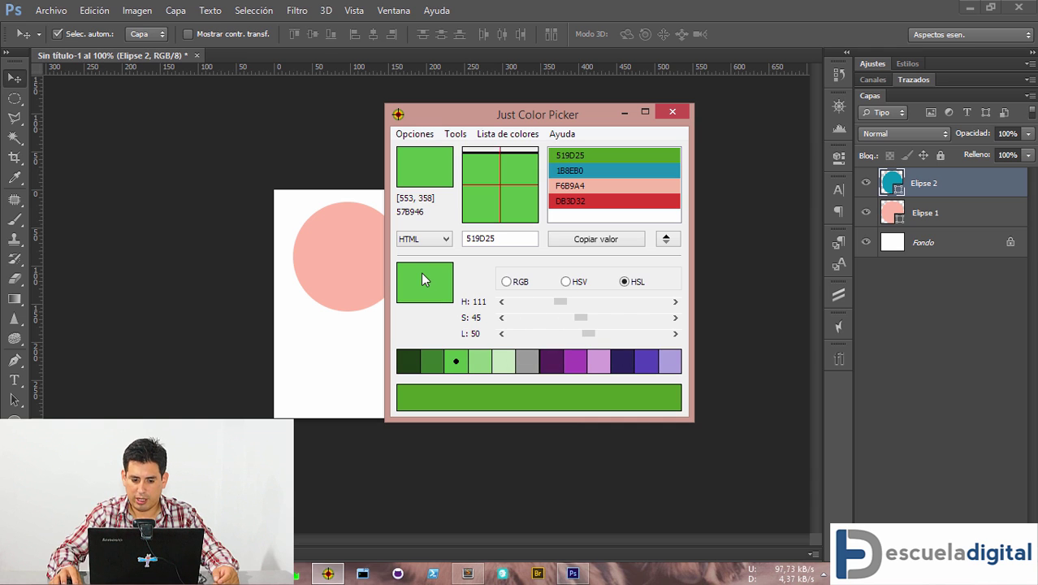
key("alt+x")
- Delete the green 519D25 from the colour list and select the blue 1B8EB0
left_click(623, 171)
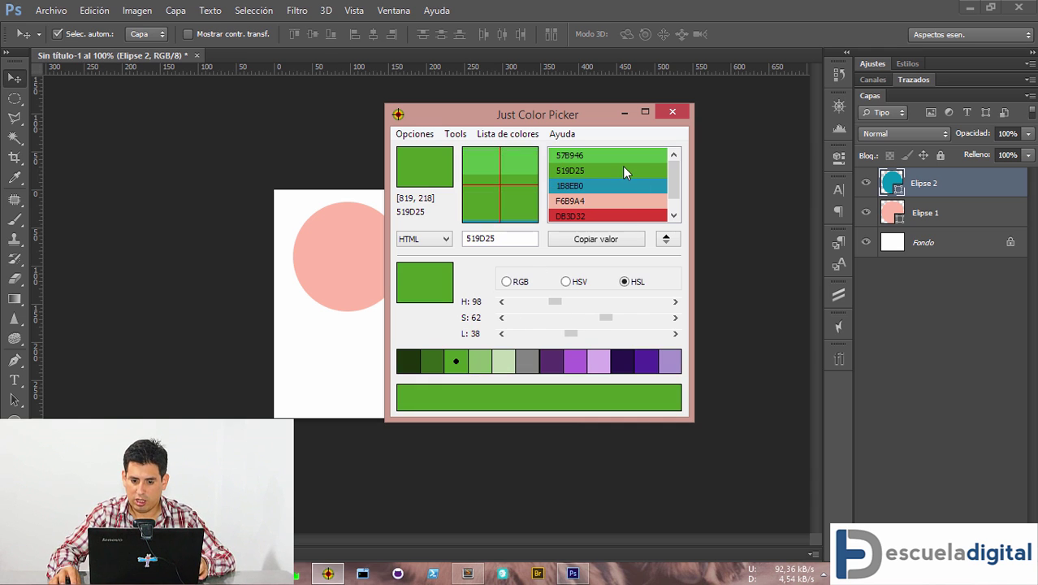
key("Delete")
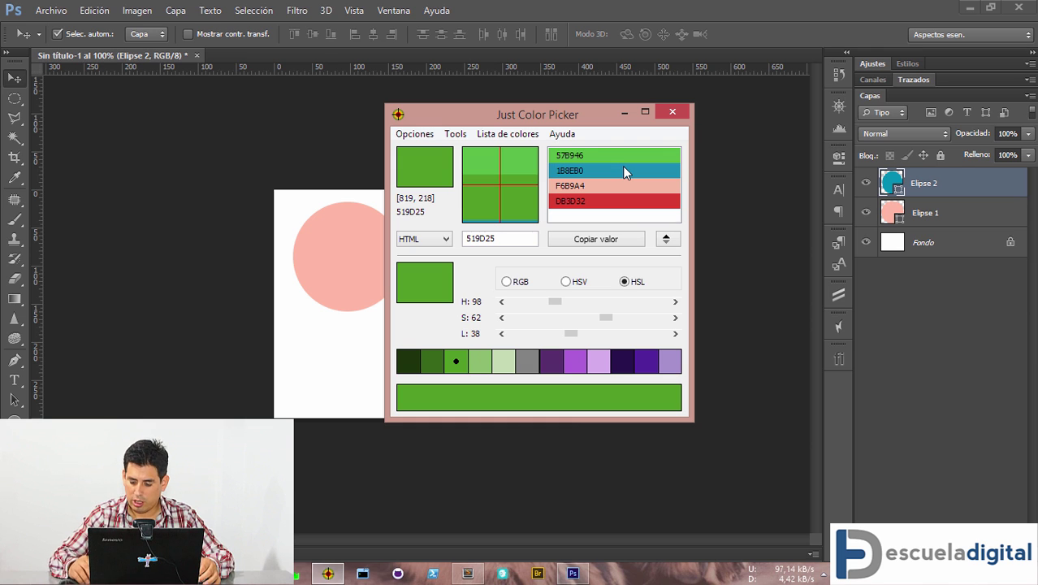
left_click(604, 171)
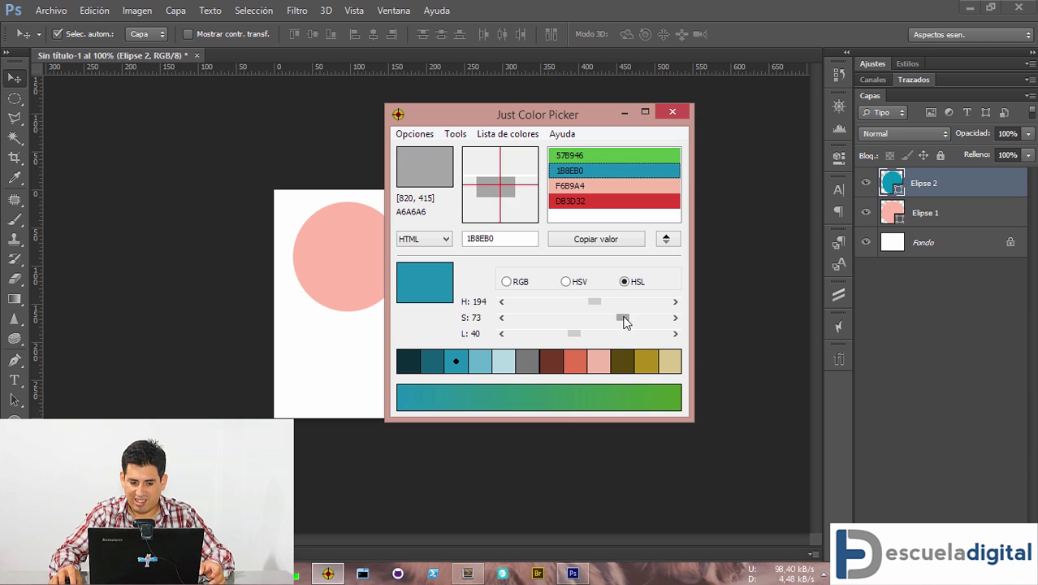
- Replace the blue 1B8EB0 in the colour list with a sampled variant adjusted to S 60, L 44
left_click_drag(623, 318, 609, 322)
left_click_drag(574, 333, 604, 317)
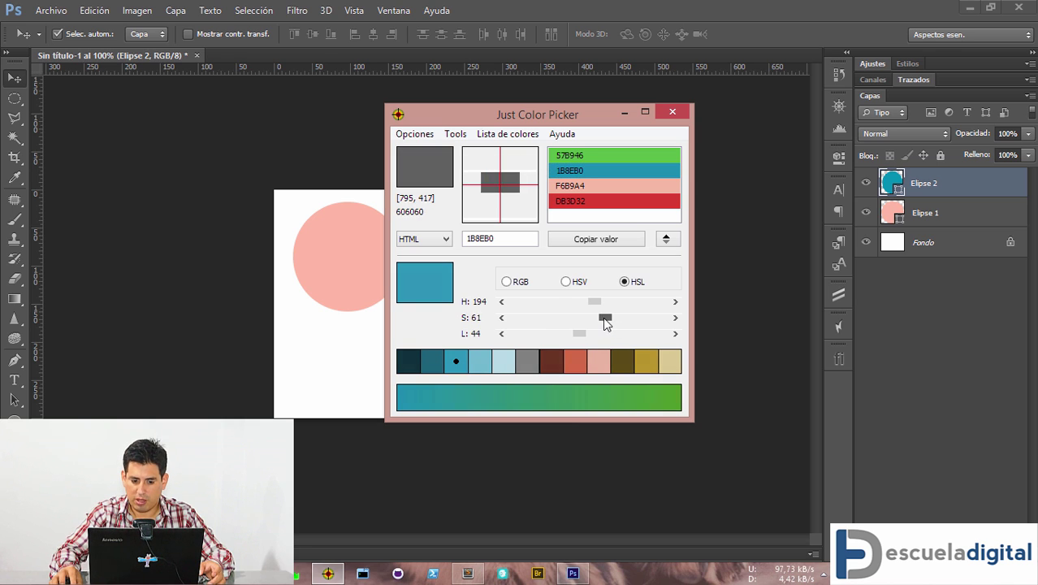
key("alt+x")
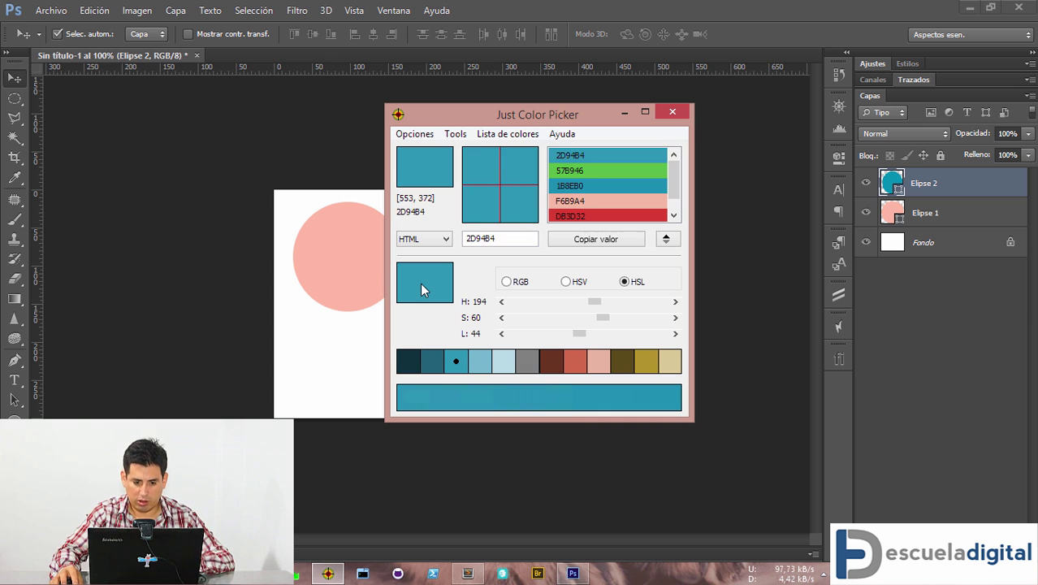
left_click(597, 186)
key("Delete")
- Replace the red DB3D32 in the colour list with a sampled purple adjusted to H 289, S 31, L 53
left_click(596, 203)
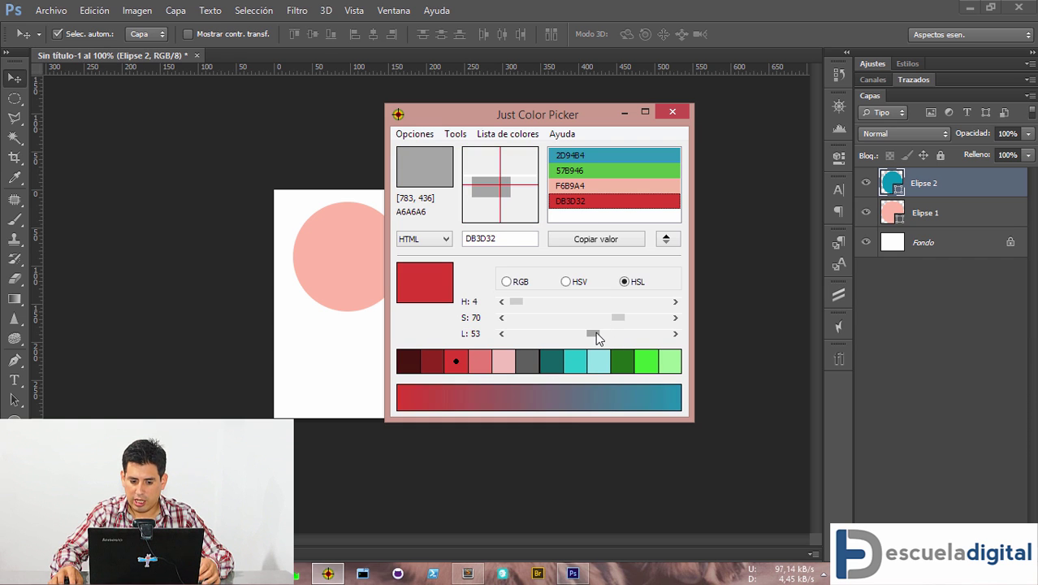
left_click_drag(595, 331, 583, 332)
left_click_drag(513, 302, 563, 316)
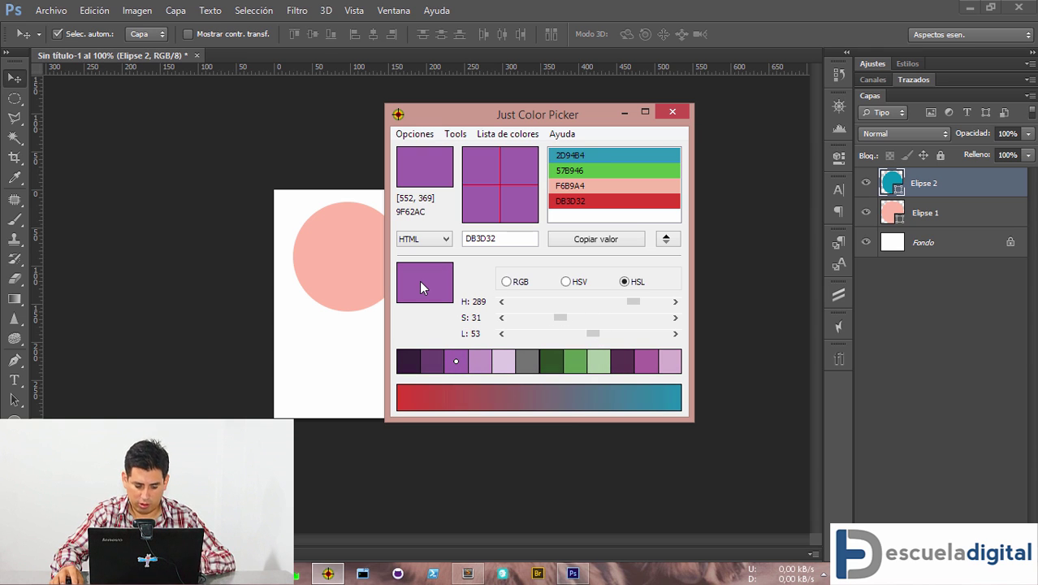
key("alt+x")
scroll(611, 195, "down", 1)
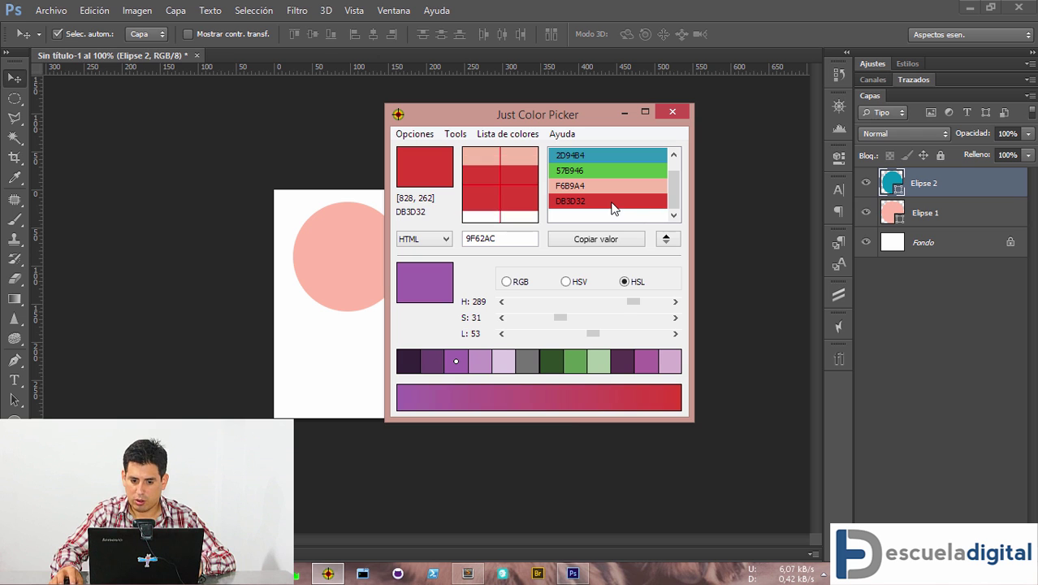
key("alt+x")
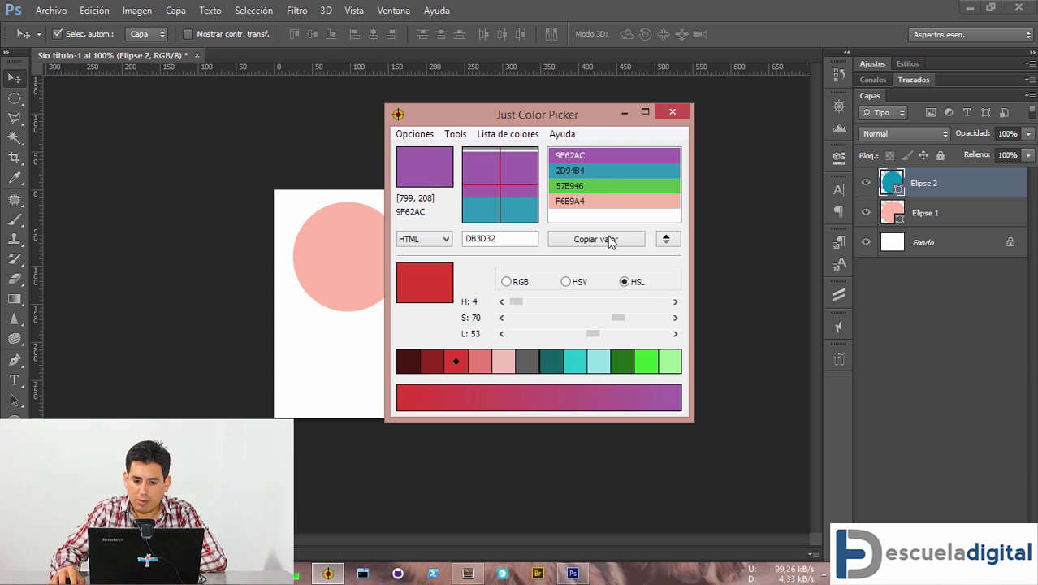
- Label the purple 9F62AC in the colour list as "lila"
left_click(618, 155)
right_click(618, 154)
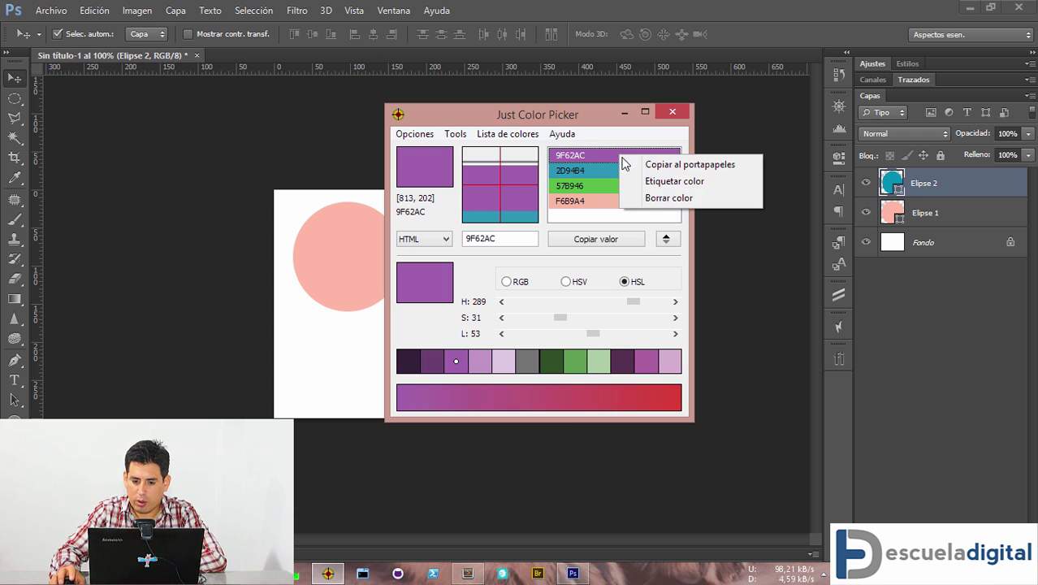
left_click(672, 182)
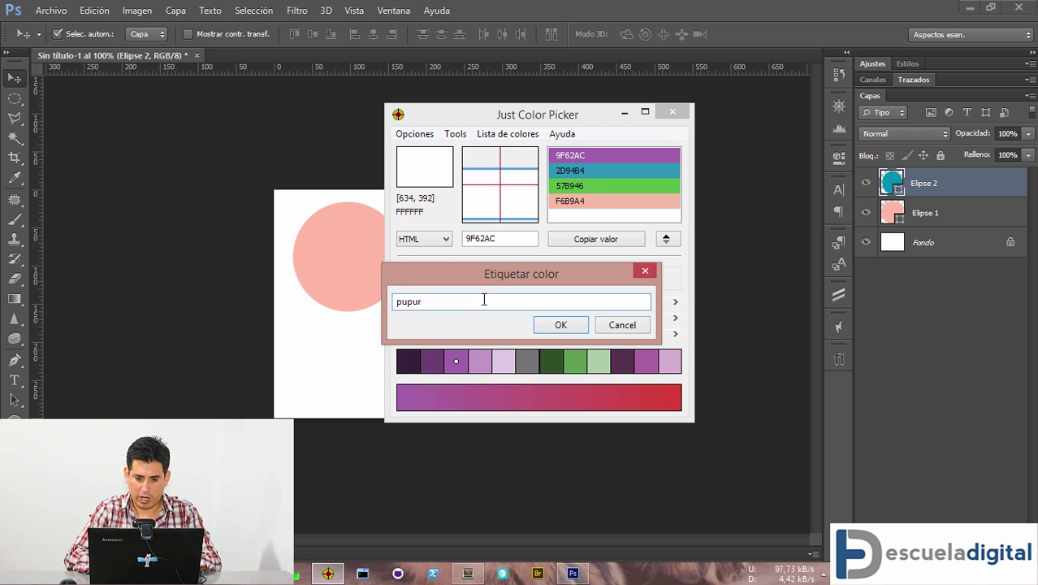
key("Return")
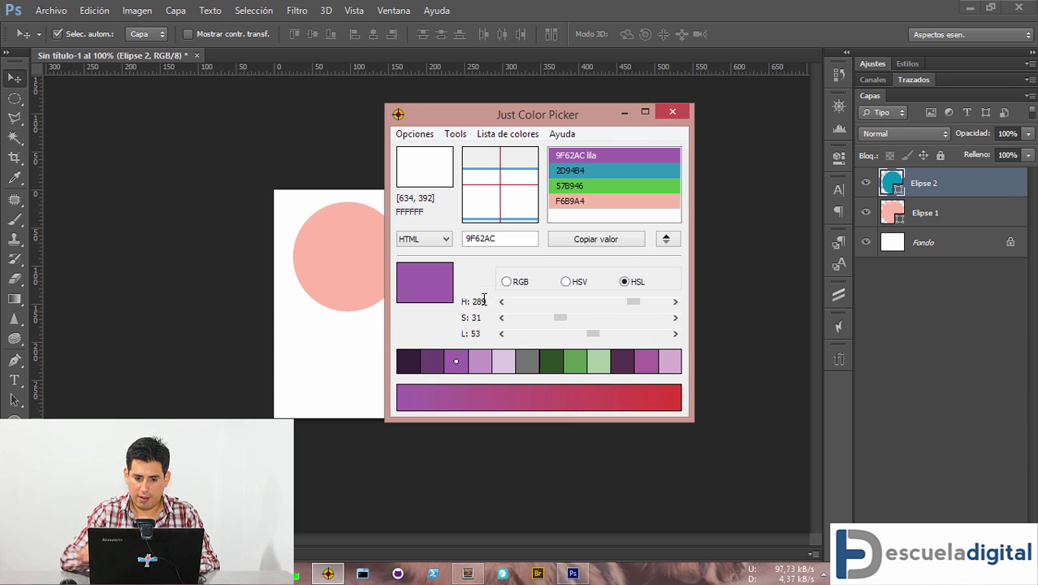
- Label the blue 2D94B4 in the colour list as "celeste"
left_click(612, 169)
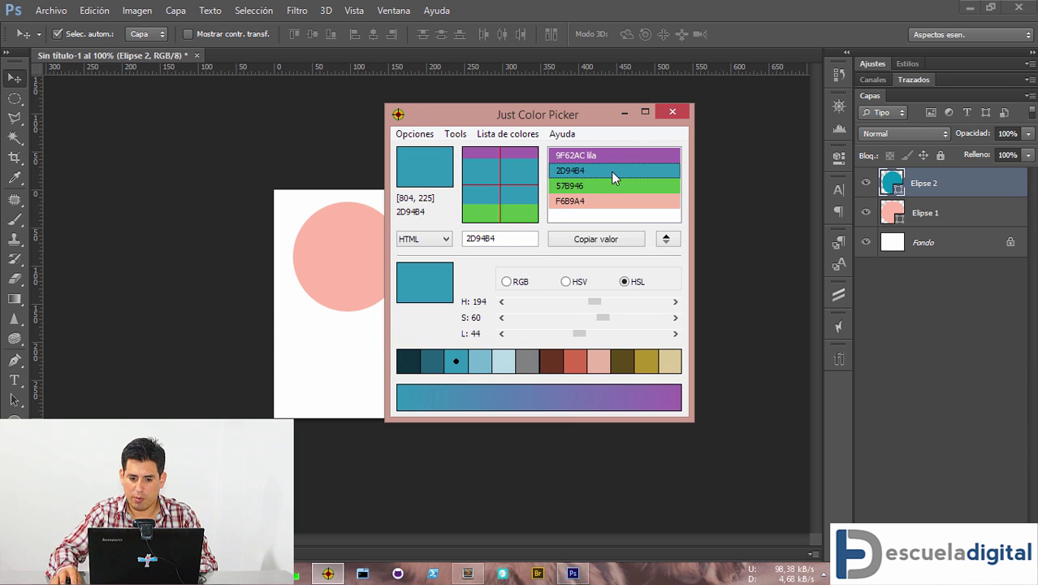
right_click(613, 171)
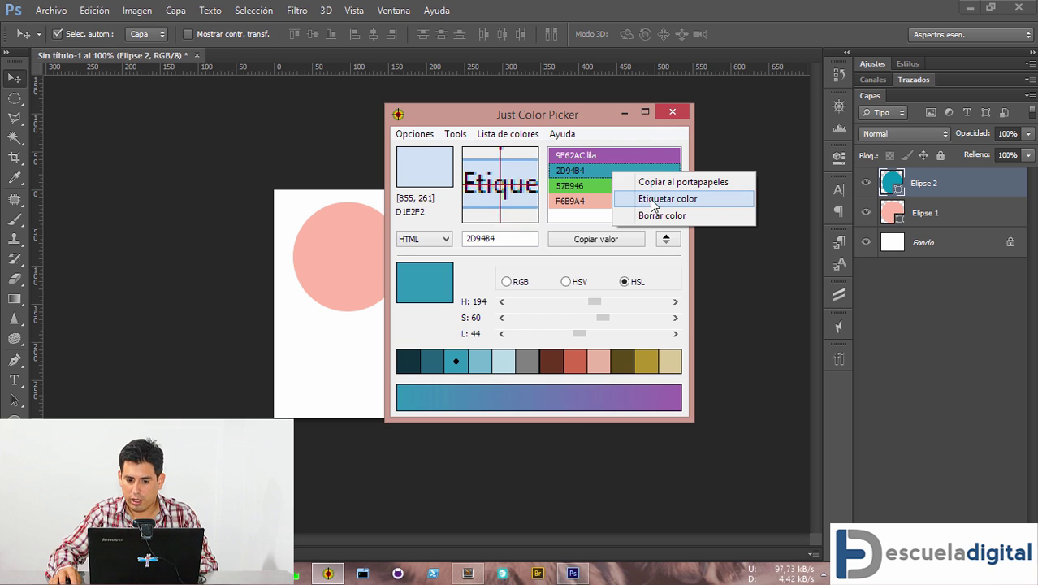
left_click(638, 201)
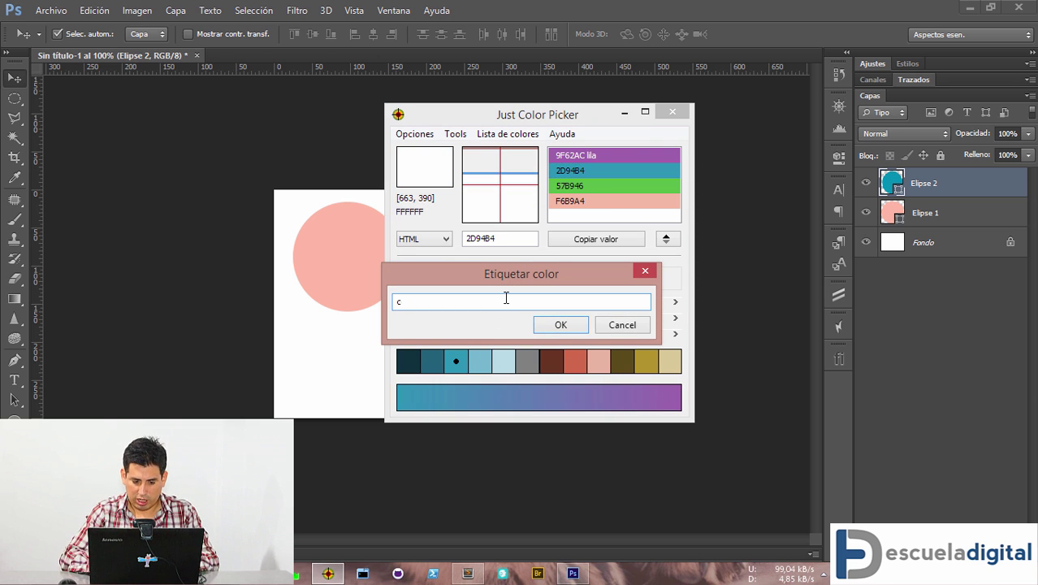
type("celeste")
key("Return")
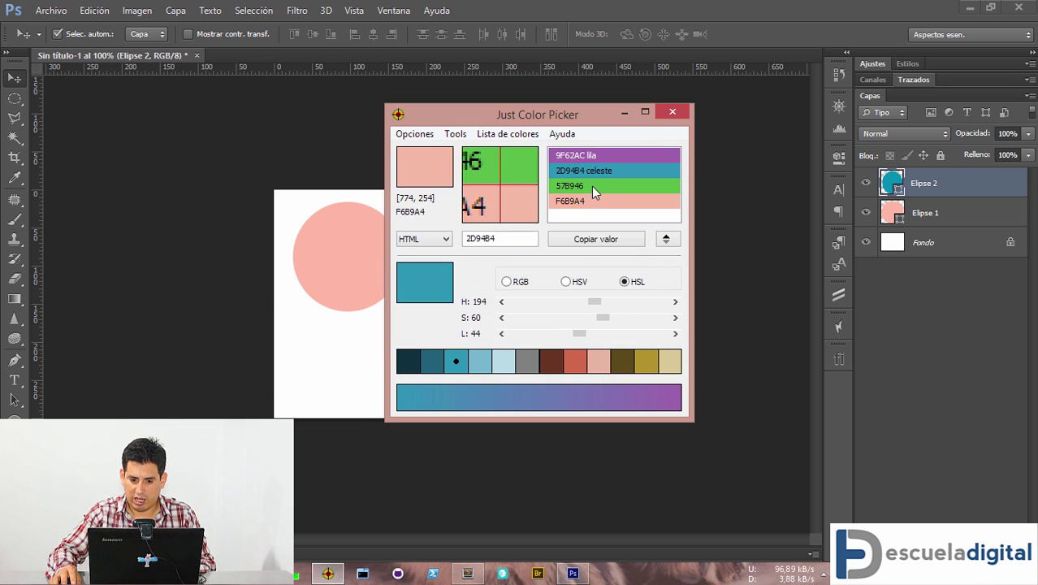
- Try to label the green 57B946 as "verde" without selecting its entry first
right_click(593, 186)
left_click(618, 210)
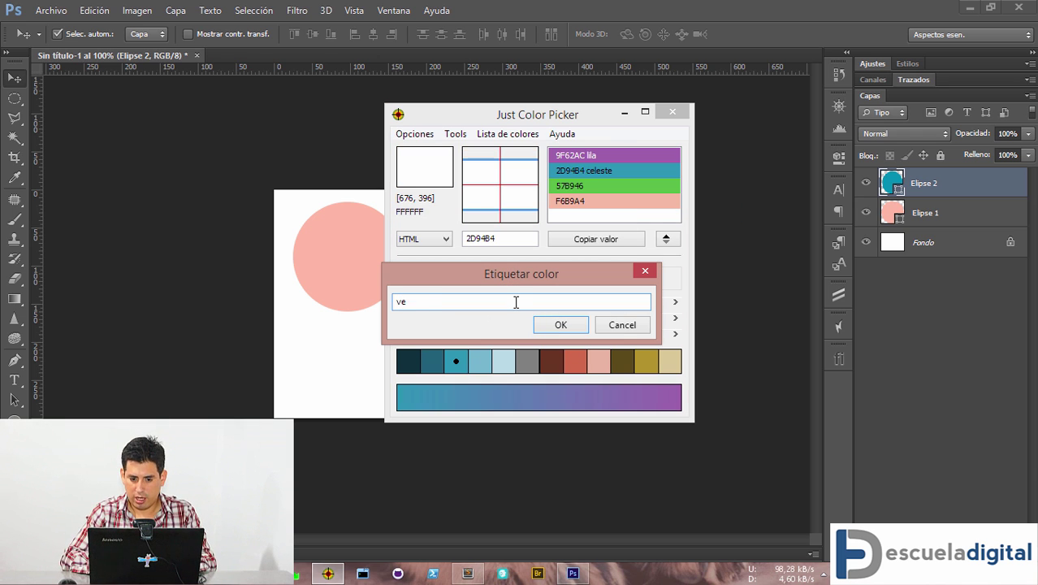
type("verd")
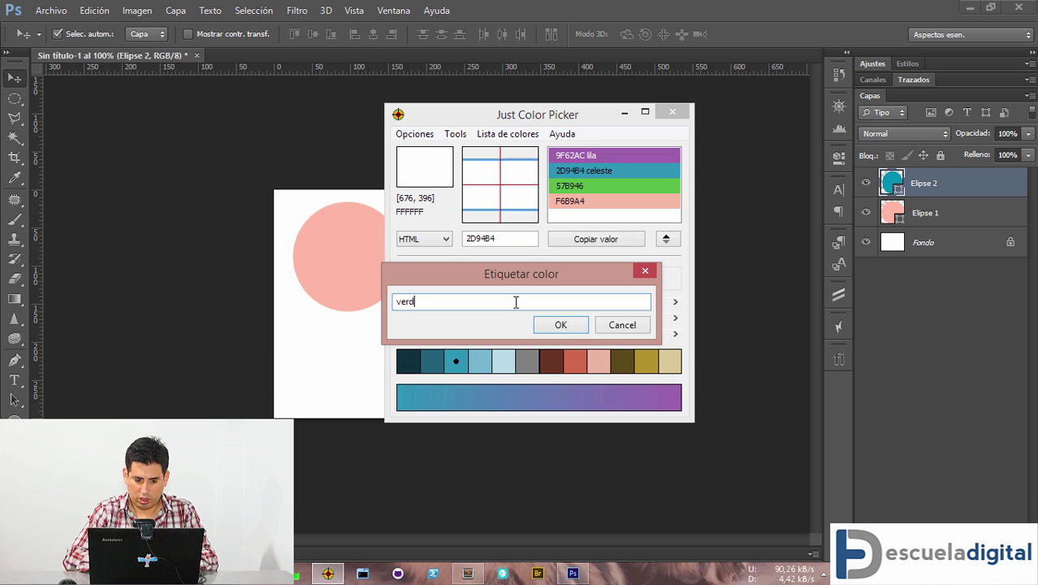
type("e")
key("Return")
- Try to label the pink F6B9A4 as "rosa" without selecting its entry first
right_click(613, 204)
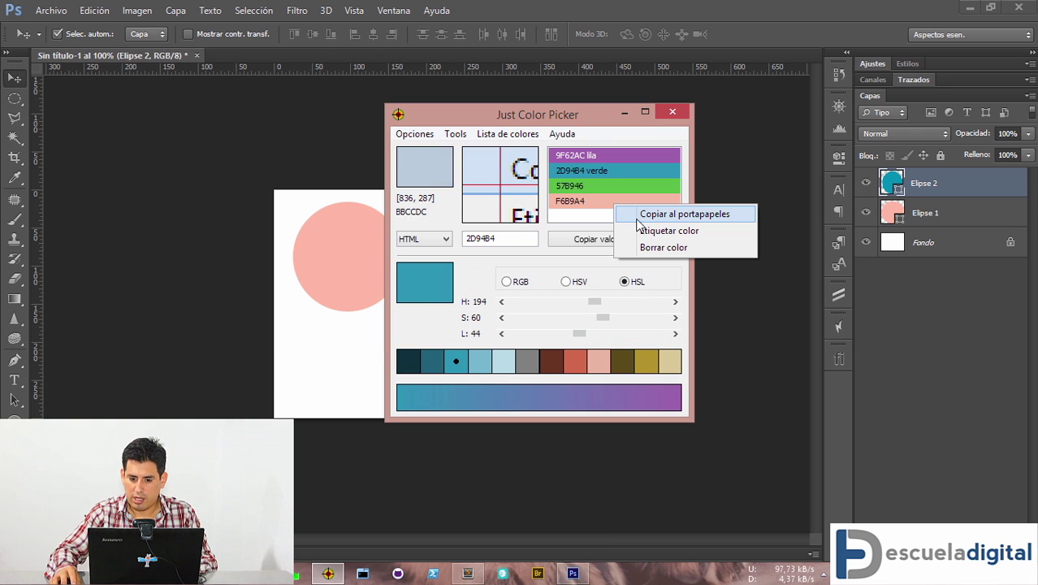
left_click(639, 228)
type("ros")
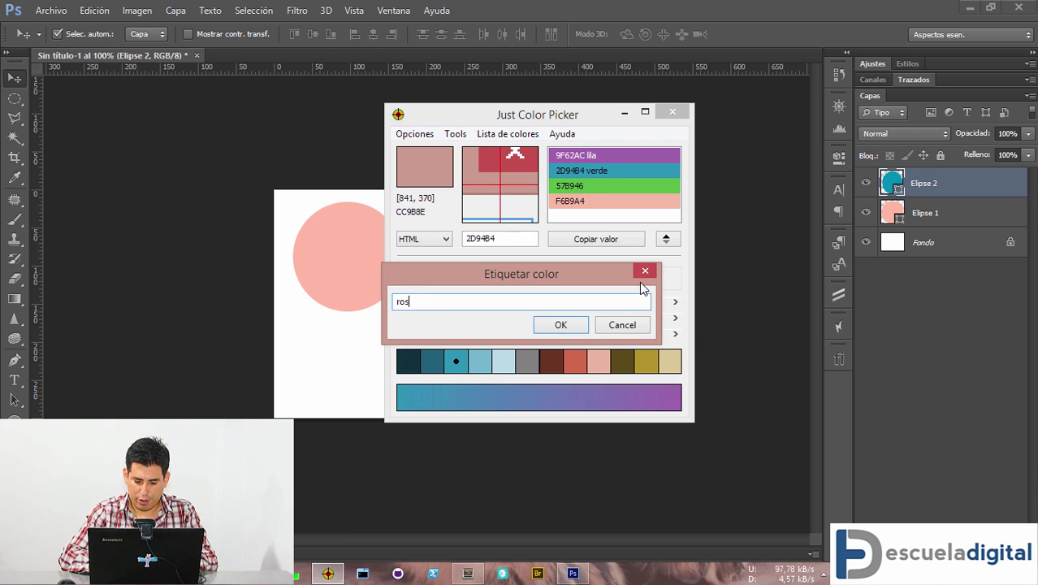
type("a")
key("Return")
- Select the green 57B946 in the colour list and label it "verde"
left_click(607, 186)
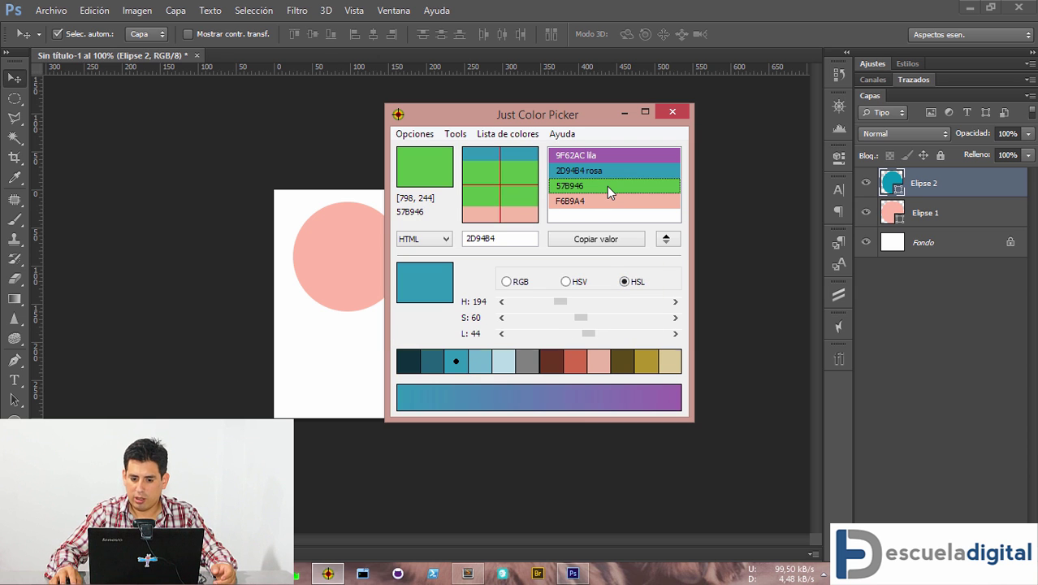
right_click(607, 186)
left_click(630, 206)
type("ver")
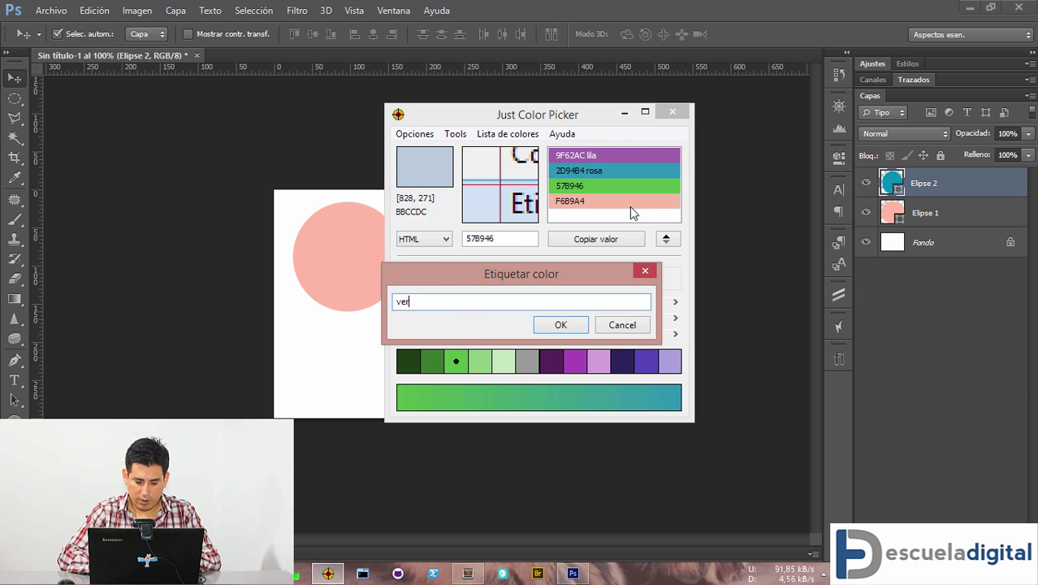
type("de")
key("Return")
- Label the pink F6B9A4 in the colour list as "rosa"
right_click(637, 206)
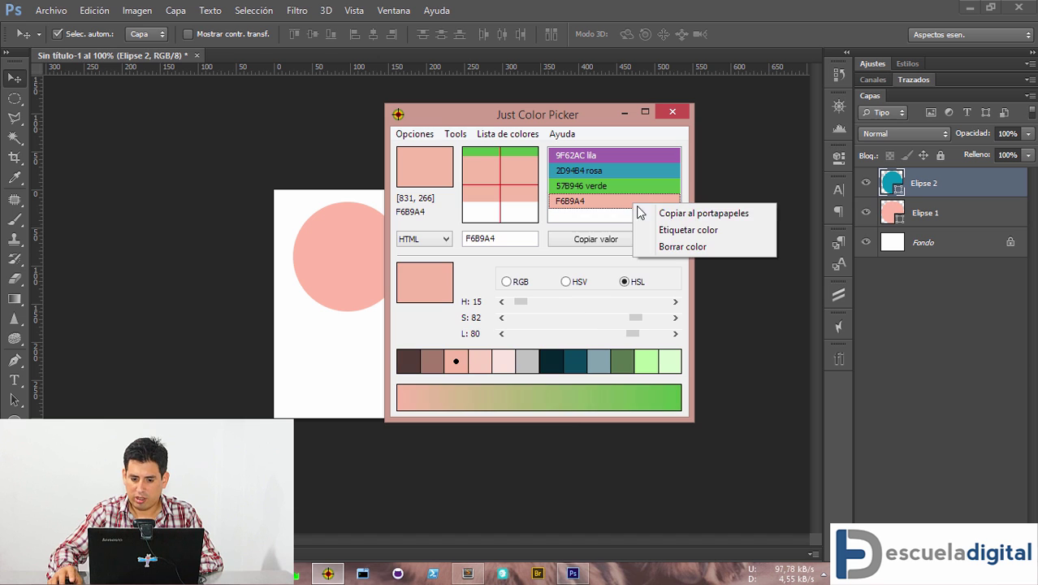
left_click(661, 230)
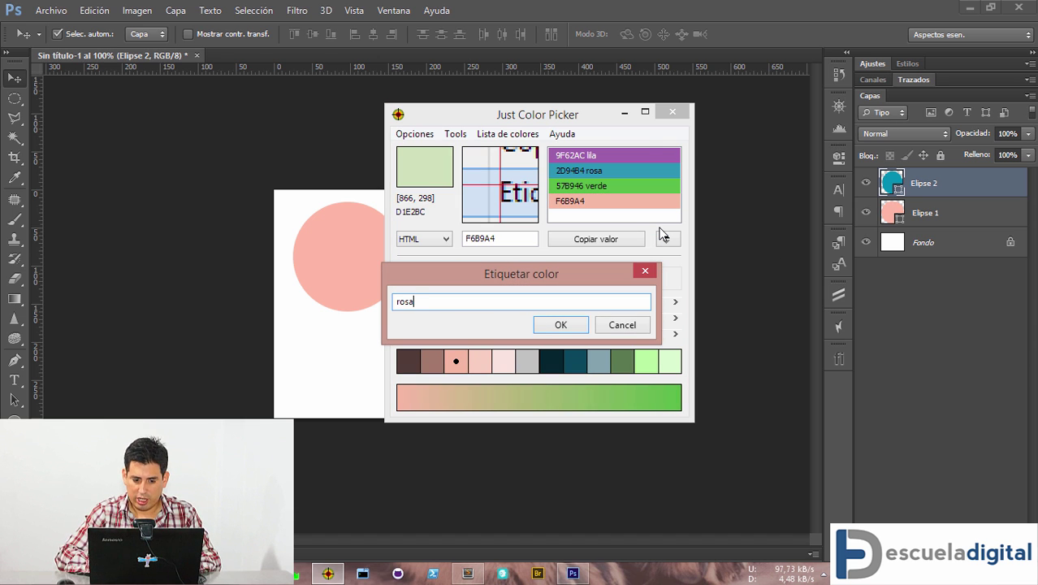
type("rosa")
key("Return")
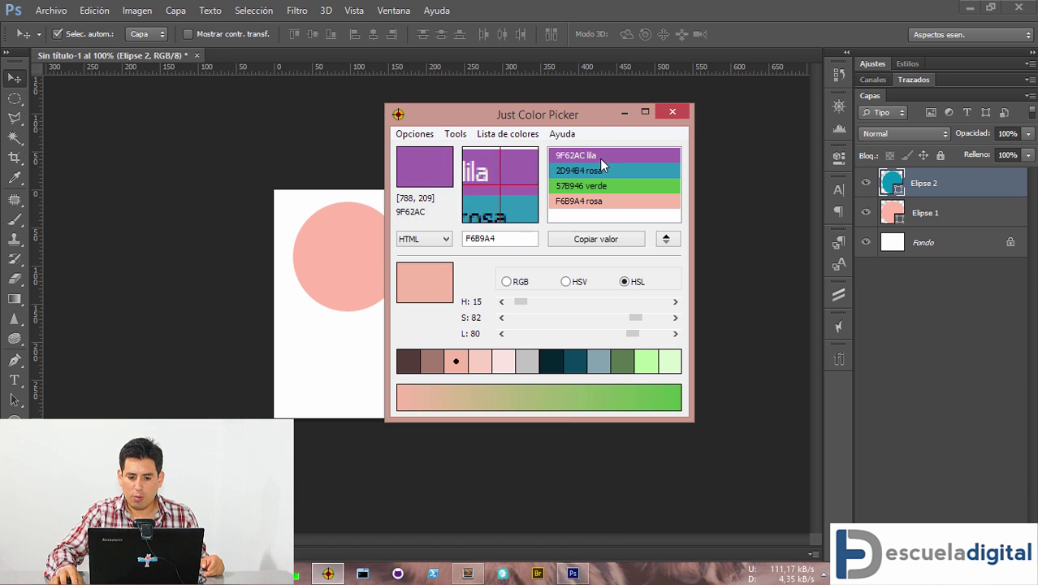
- Save the colour list to the desktop as a text file named Paleta Cliente ABC
left_click(503, 134)
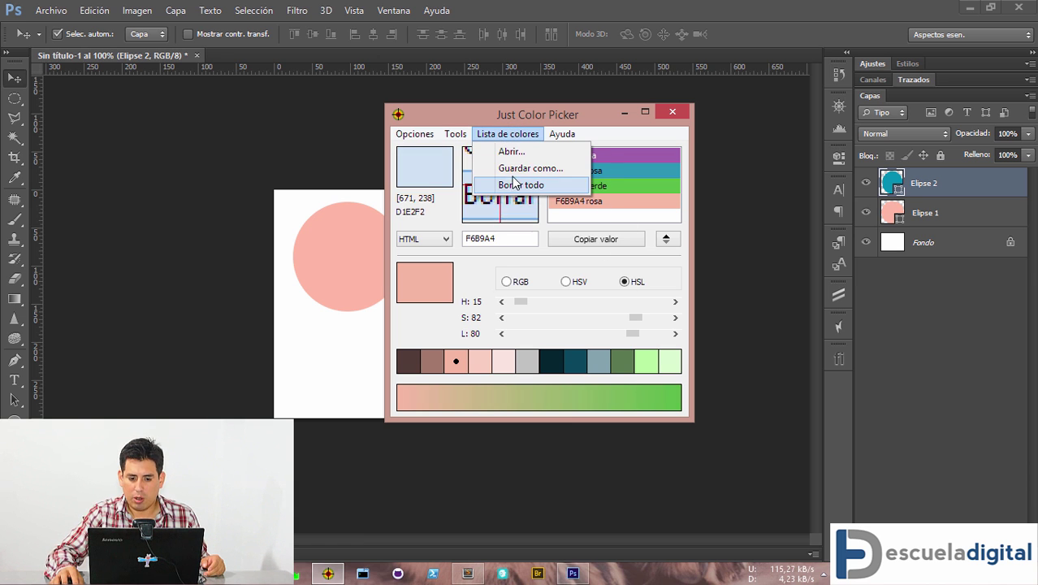
left_click(508, 166)
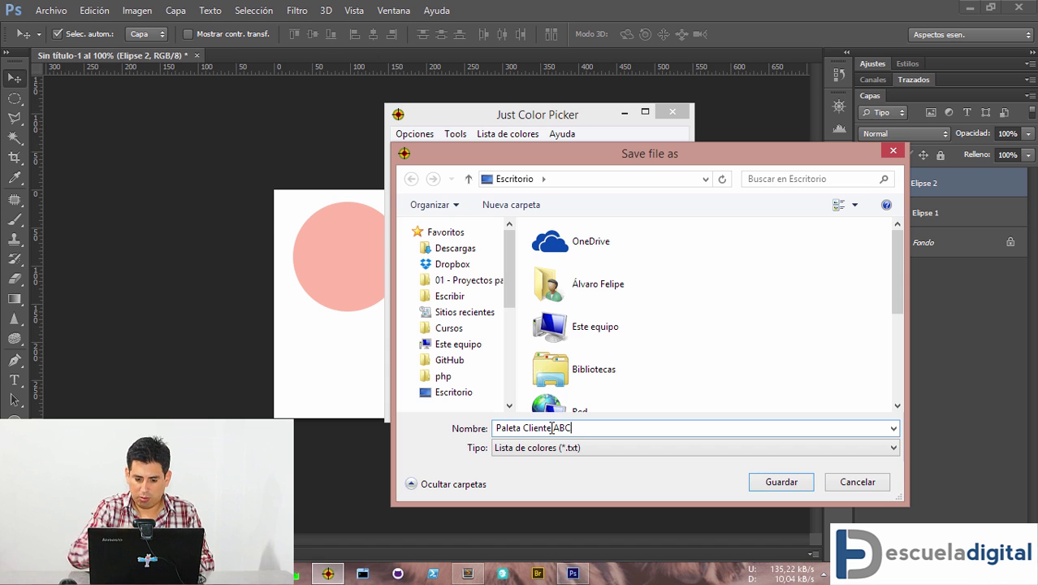
left_click(776, 479)
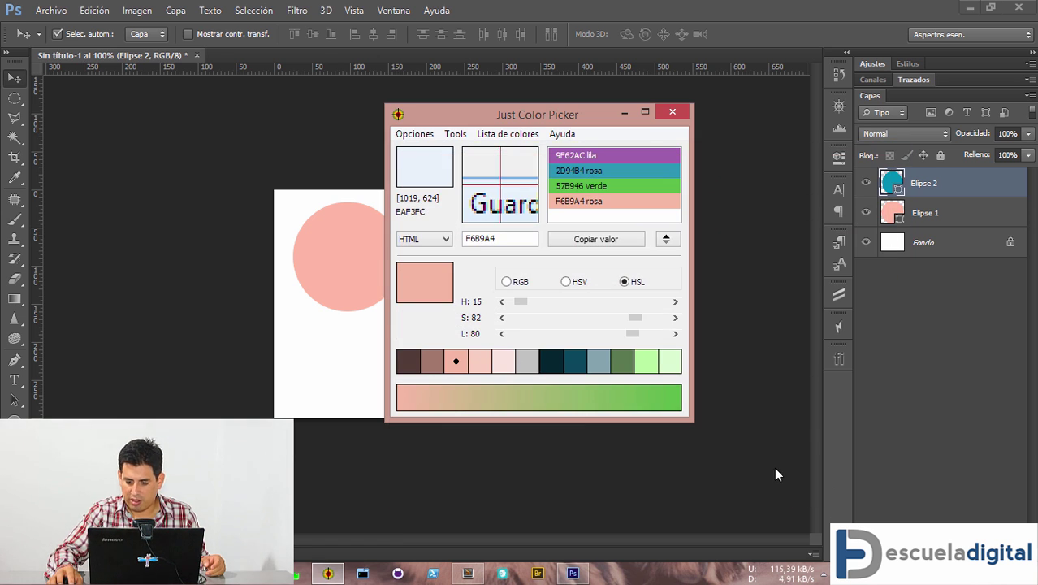
- Open Paleta Cliente ABC.txt from the desktop folder in Sublime Text, examine its colour codes and labels, and close it
left_click(362, 574)
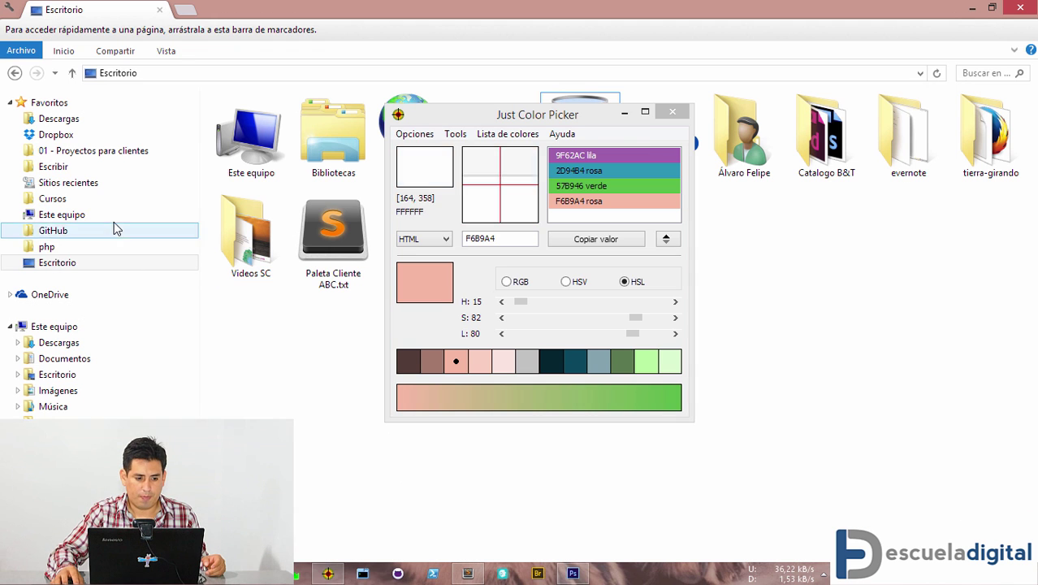
double_click(334, 244)
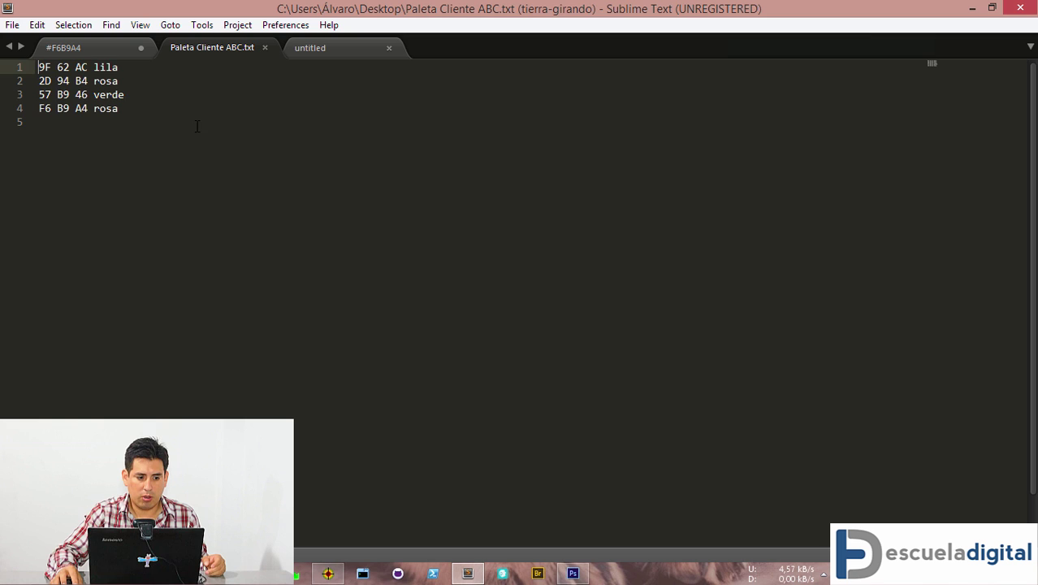
left_click_drag(196, 126, 1, 57)
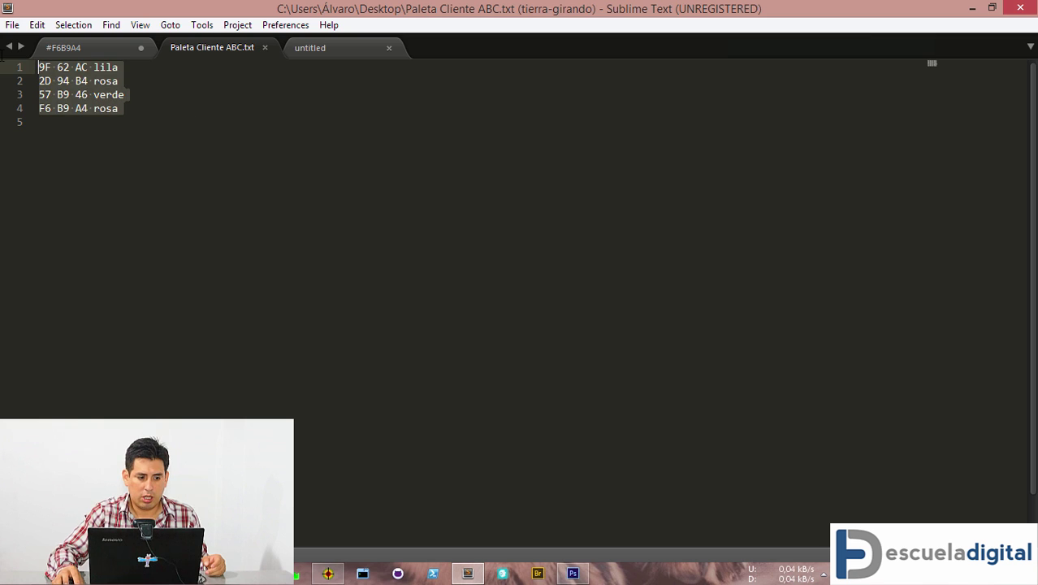
left_click(201, 144)
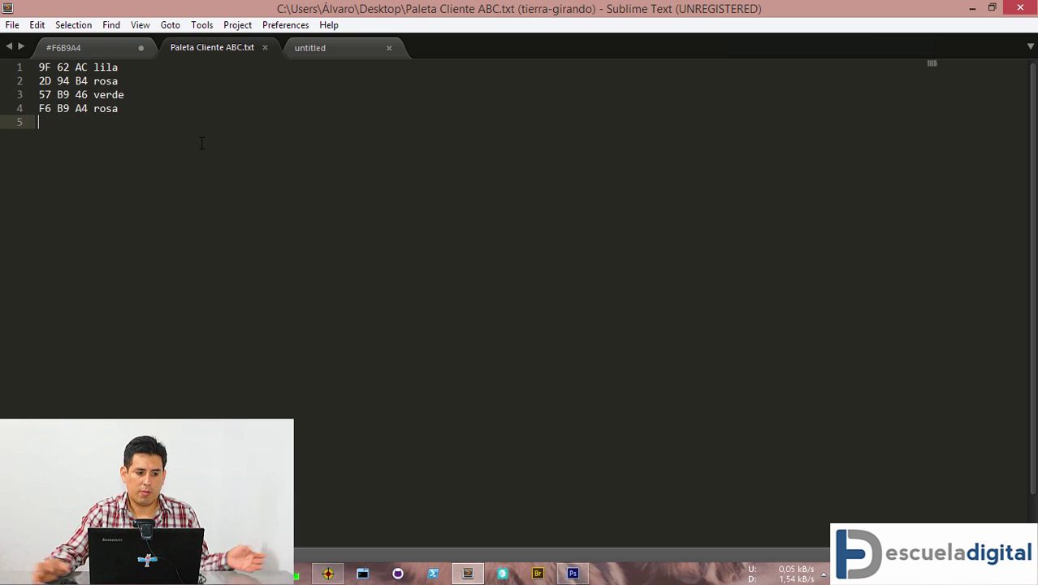
left_click(84, 67)
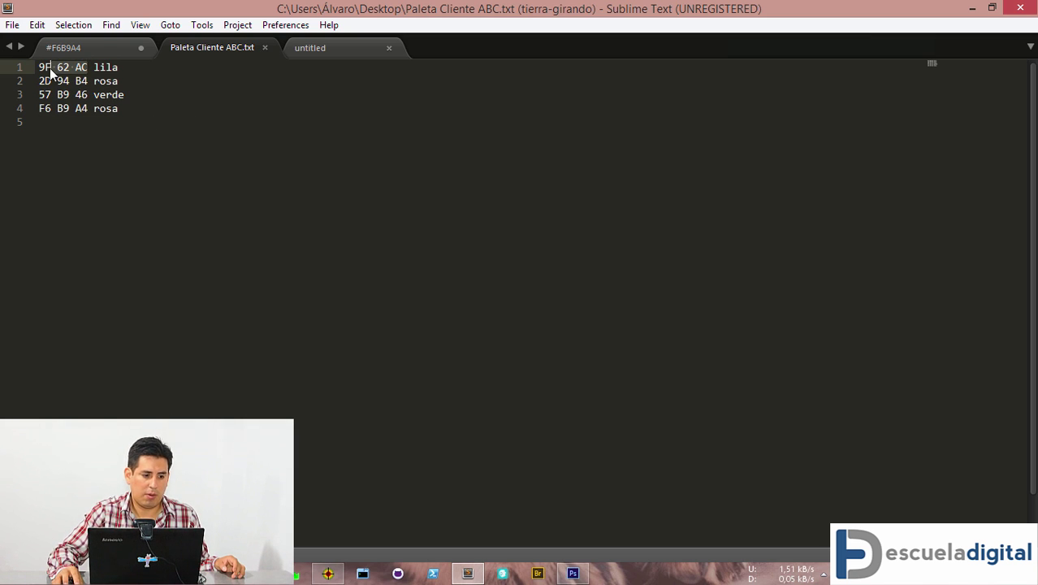
double_click(45, 66)
double_click(62, 66)
left_click(434, 153)
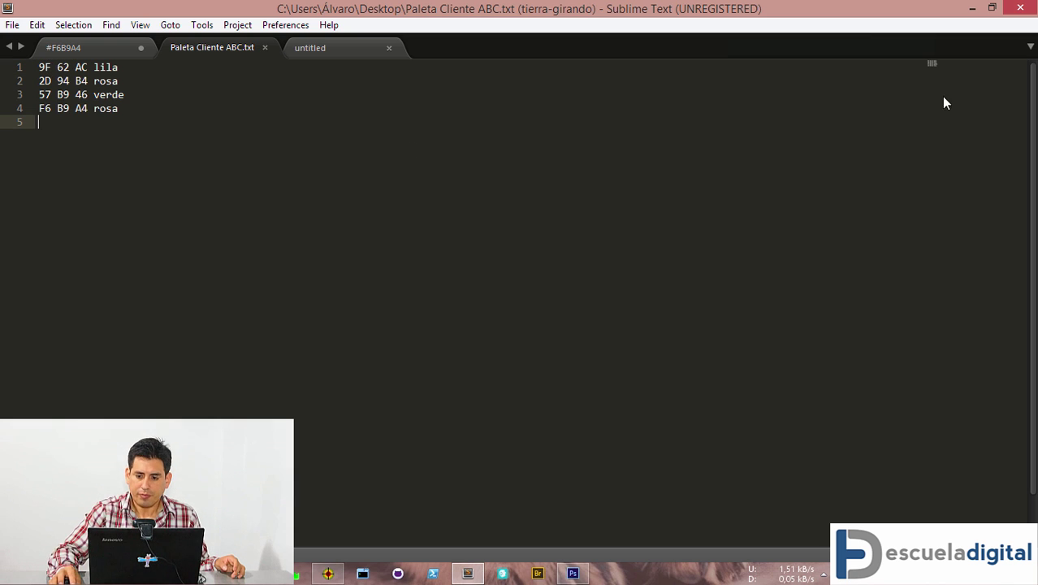
left_click(265, 48)
left_click(973, 8)
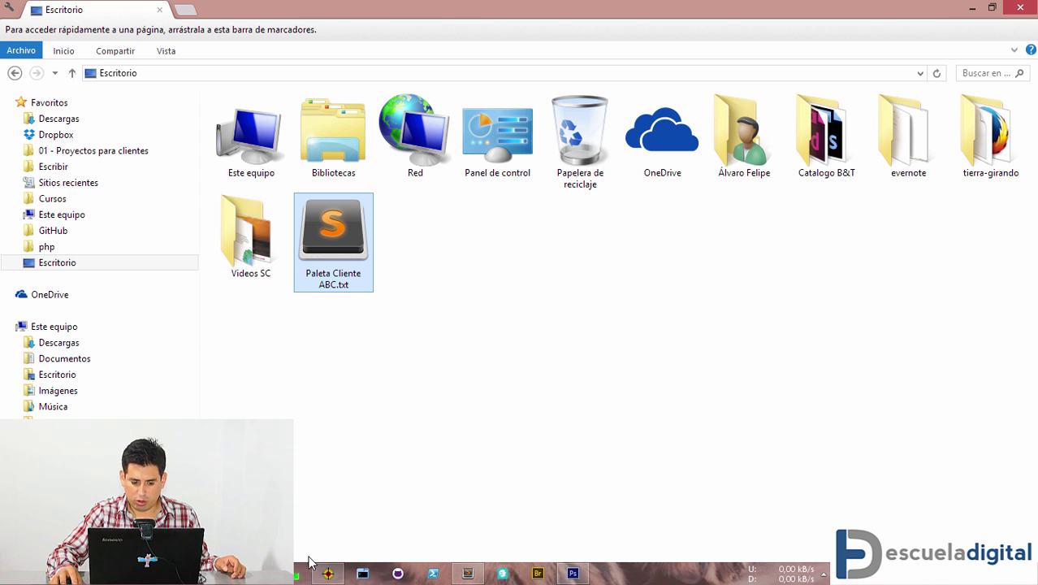
- Switch to Just Color Picker and save the colour list to the desktop as an HTML file named Paleta Cliente ABC
left_click(327, 574)
left_click(493, 134)
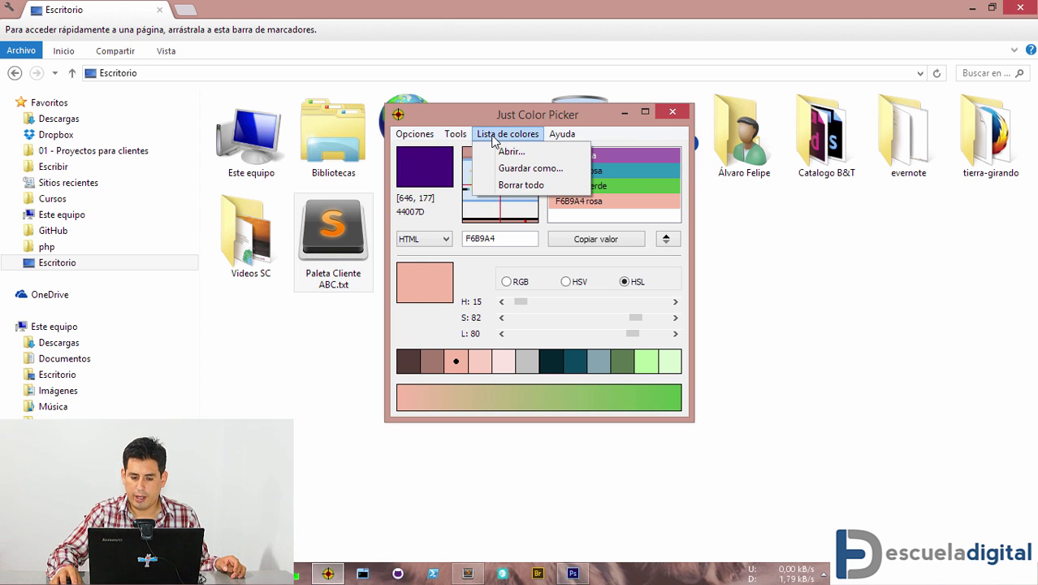
left_click(528, 169)
left_click(576, 450)
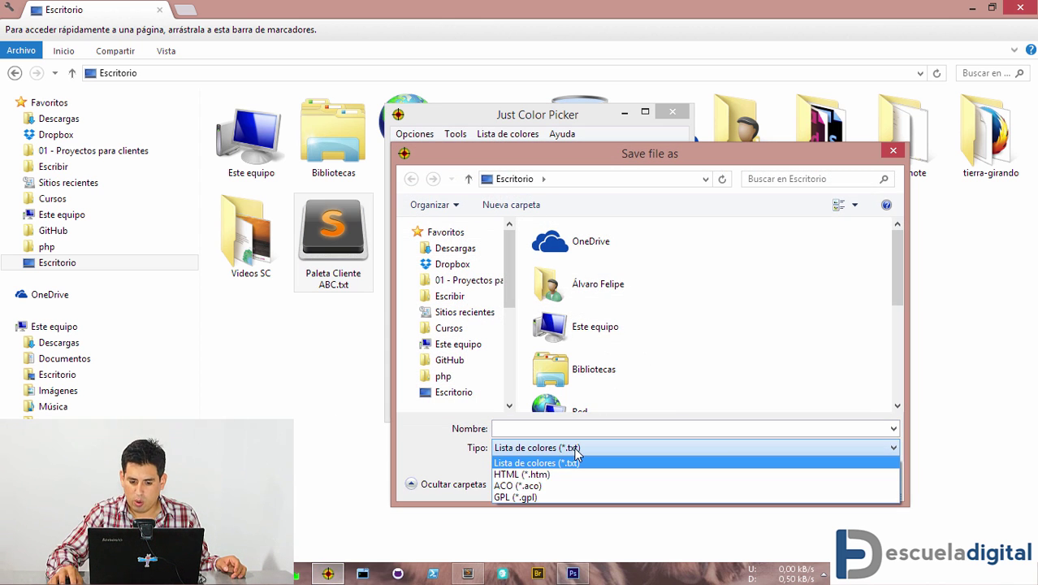
left_click(520, 475)
left_click(526, 429)
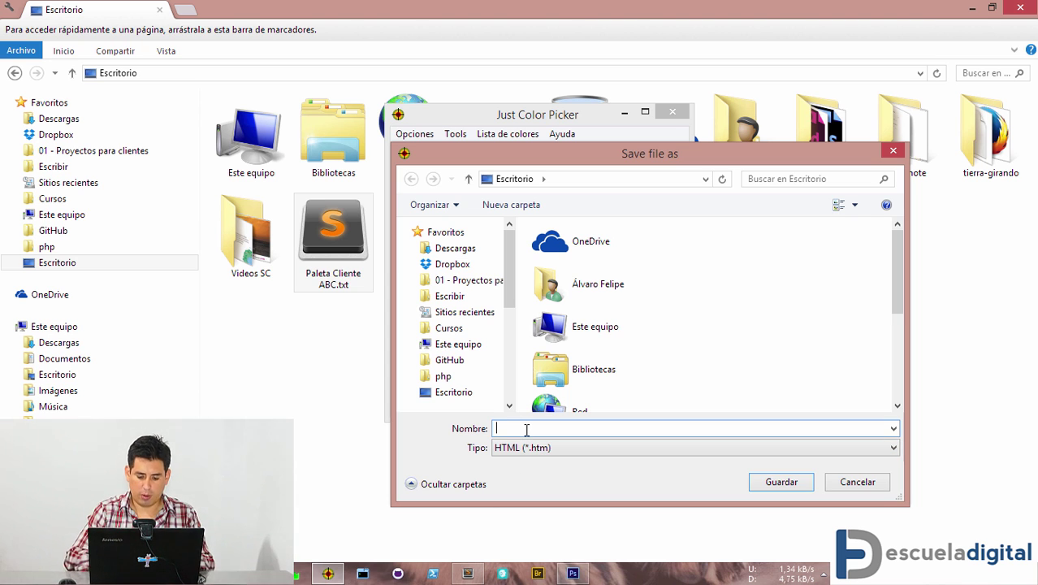
type("Pal")
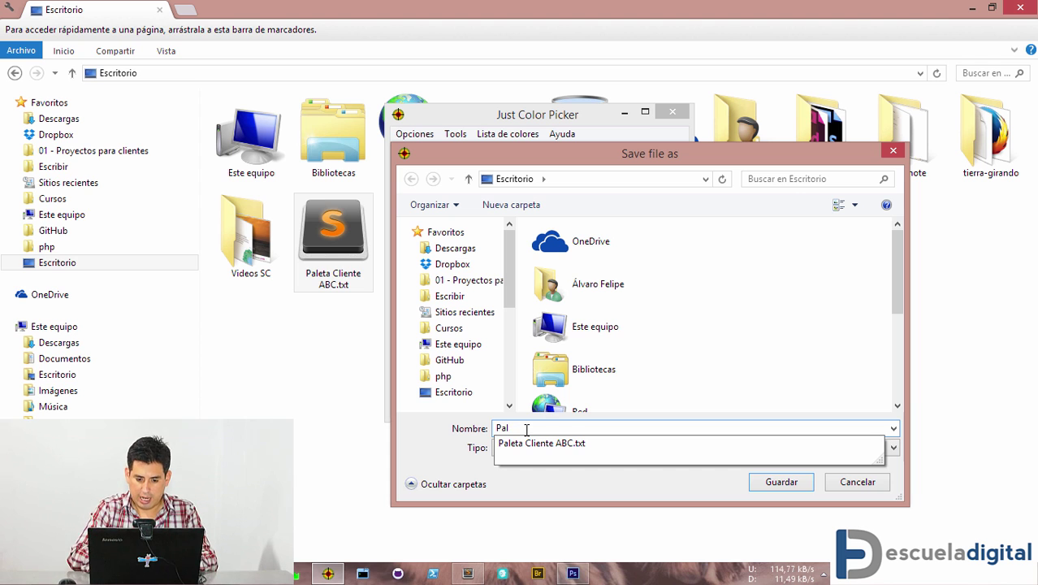
key("Down")
key("BackSpace")
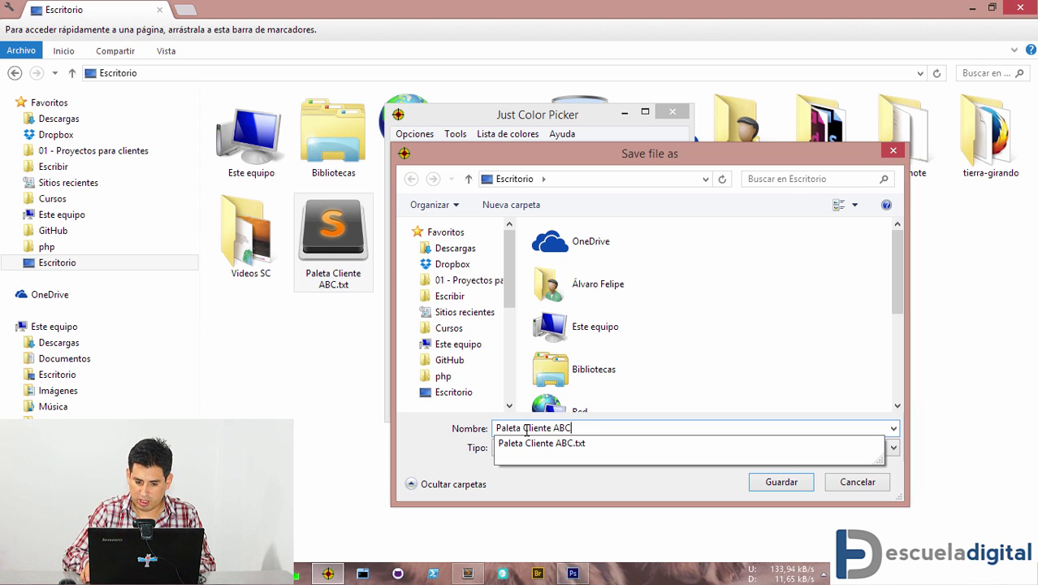
key("Return")
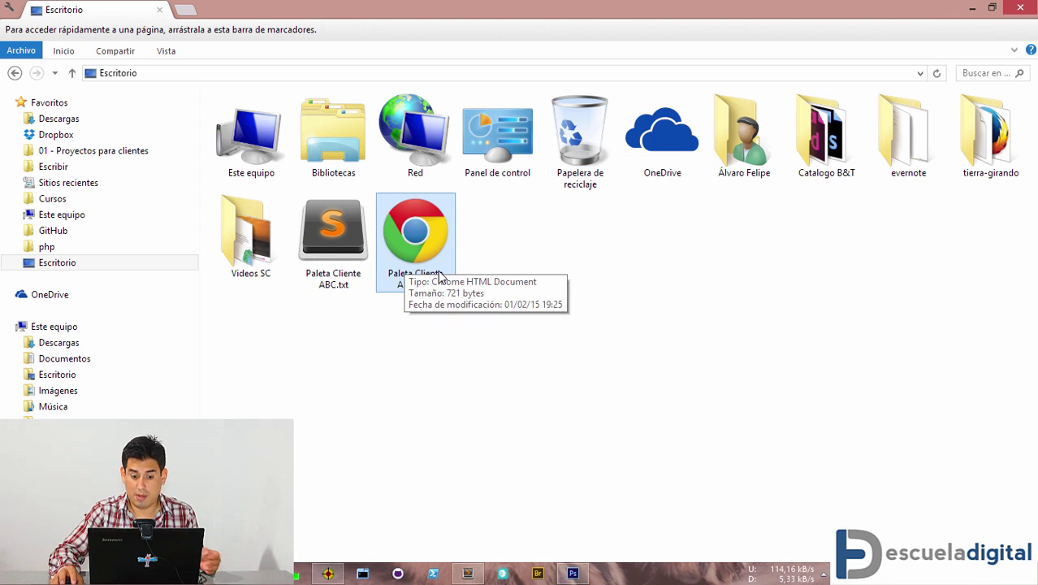
- Open Paleta Cliente ABC.htm from the desktop folder in Chrome and examine its colour samples, codes and comments
double_click(441, 258)
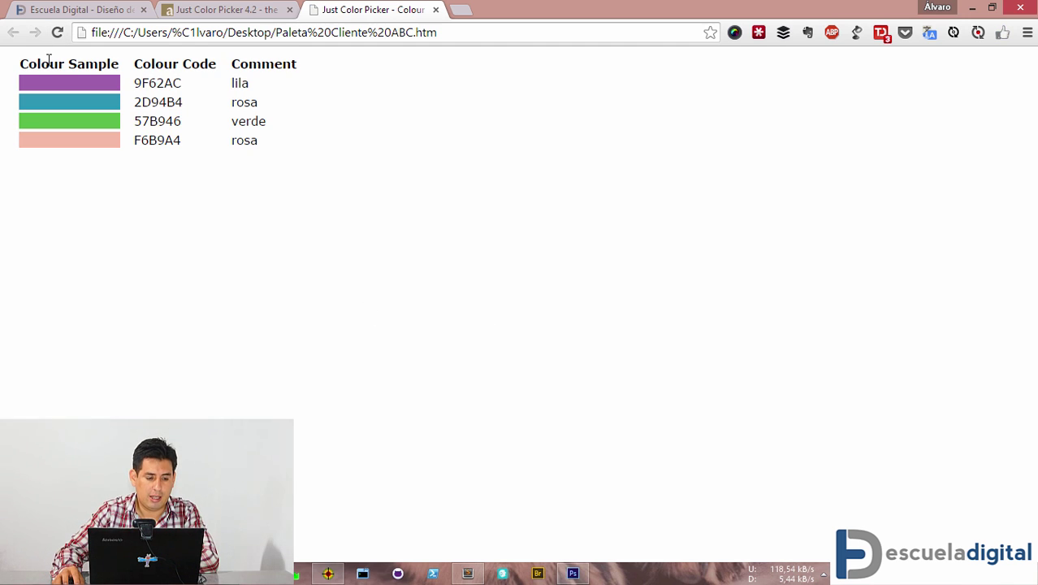
left_click_drag(37, 61, 265, 108)
left_click(239, 109)
double_click(254, 121)
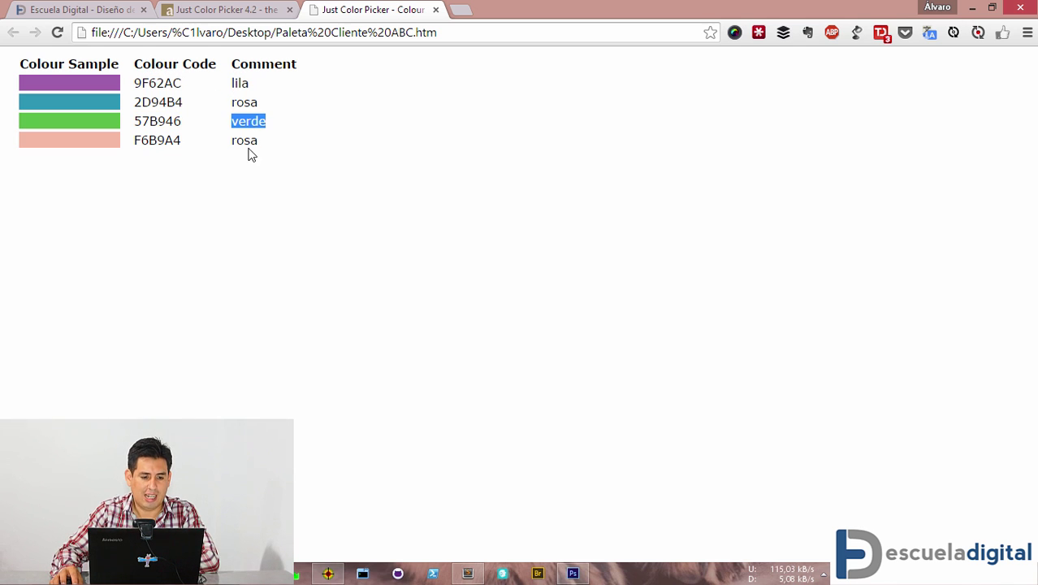
left_click(248, 143)
double_click(248, 121)
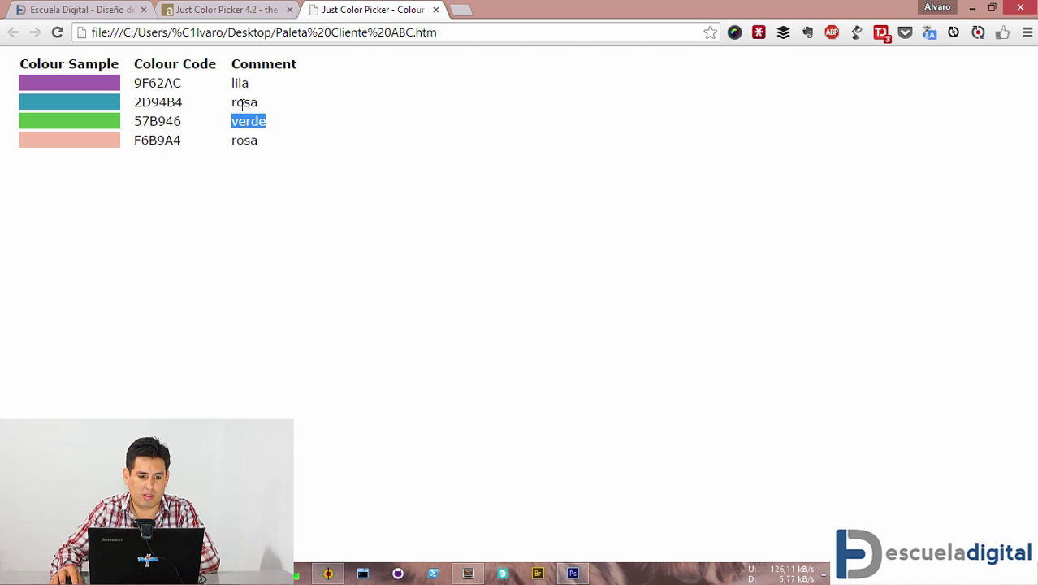
double_click(242, 103)
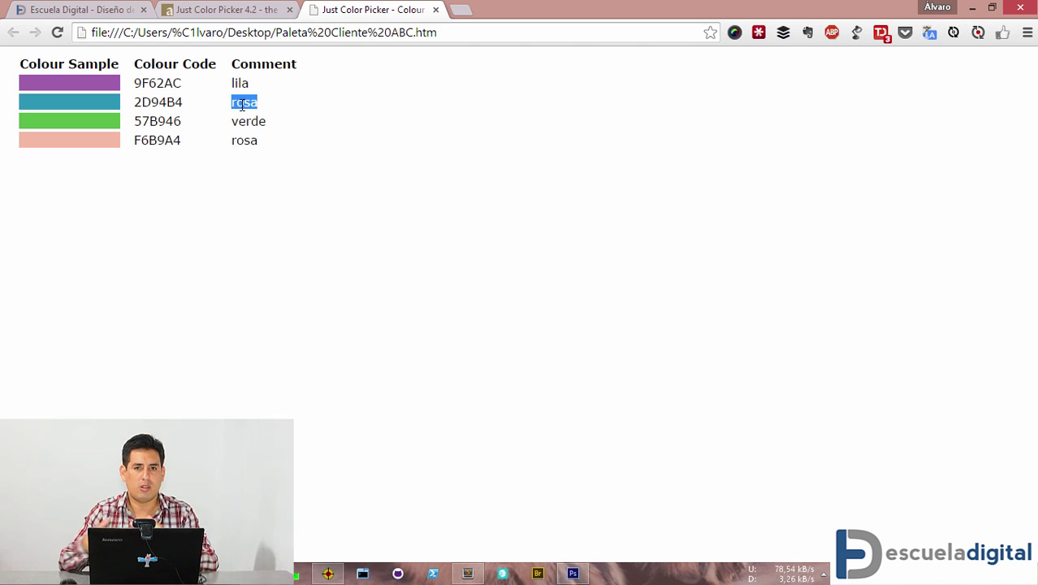
left_click(430, 412)
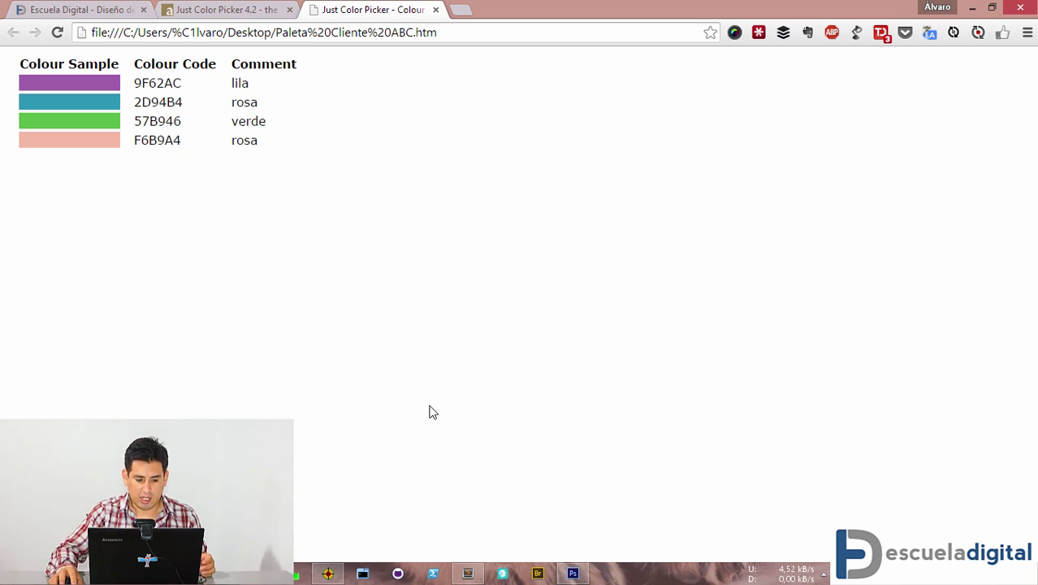
- Switch to Sublime Text and open Paleta Cliente ABC.htm from the desktop for editing
left_click(468, 574)
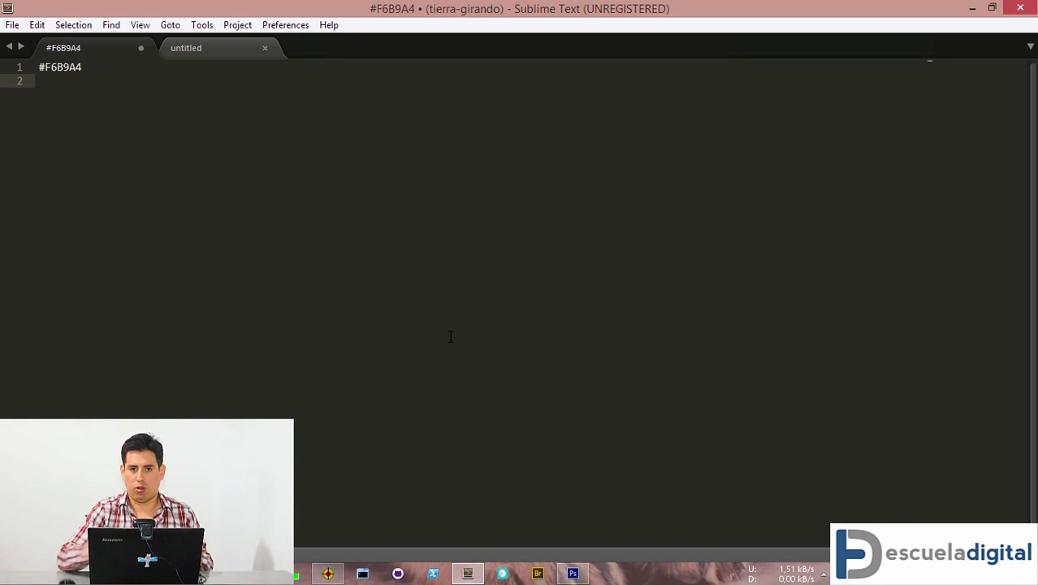
key("ctrl+o")
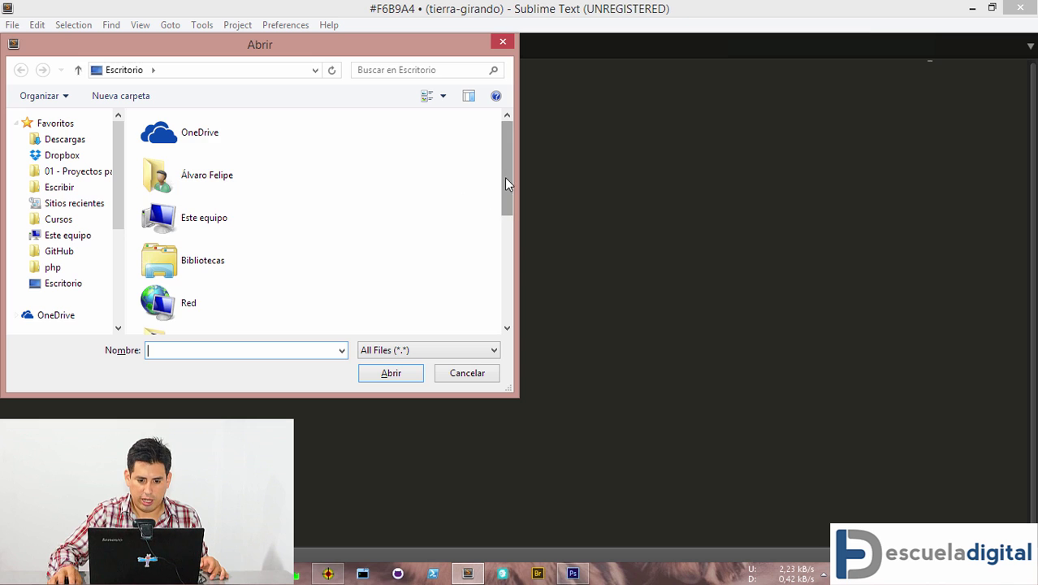
left_click_drag(505, 177, 511, 292)
double_click(216, 271)
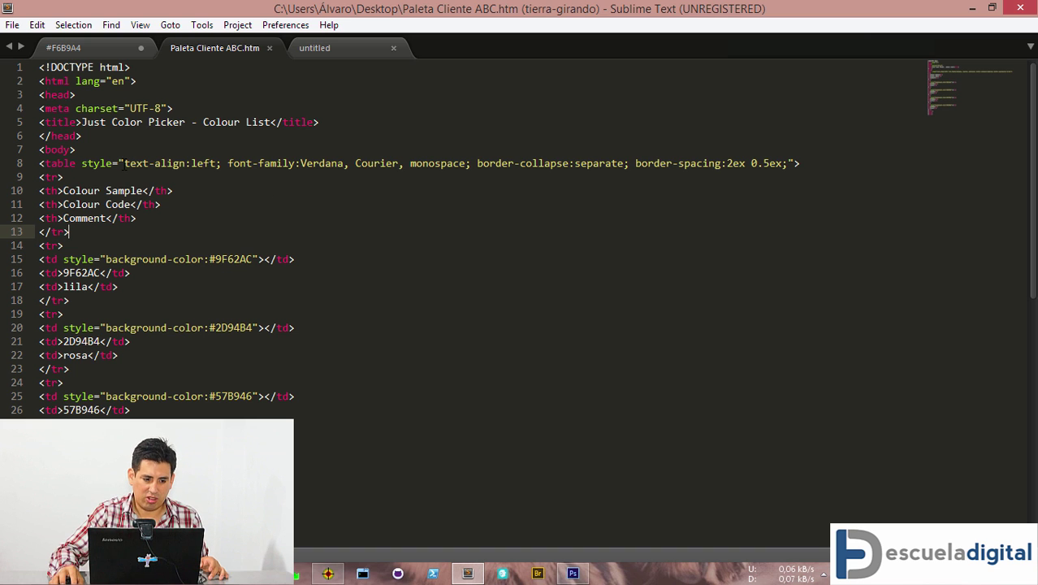
- Append width:60%;margin:2em auto to the end of the table tag's inline style
left_click(123, 164)
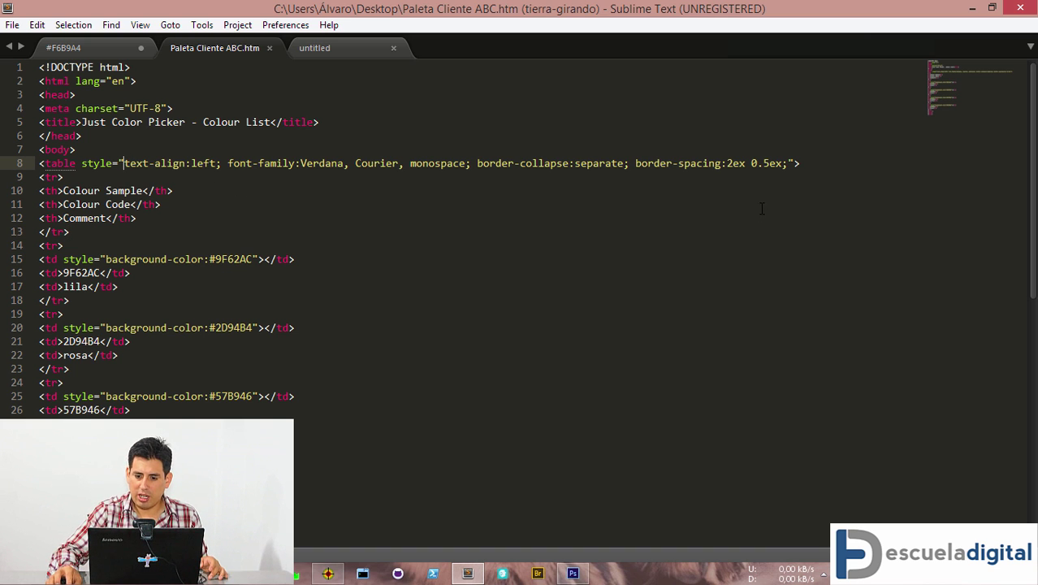
left_click(789, 164)
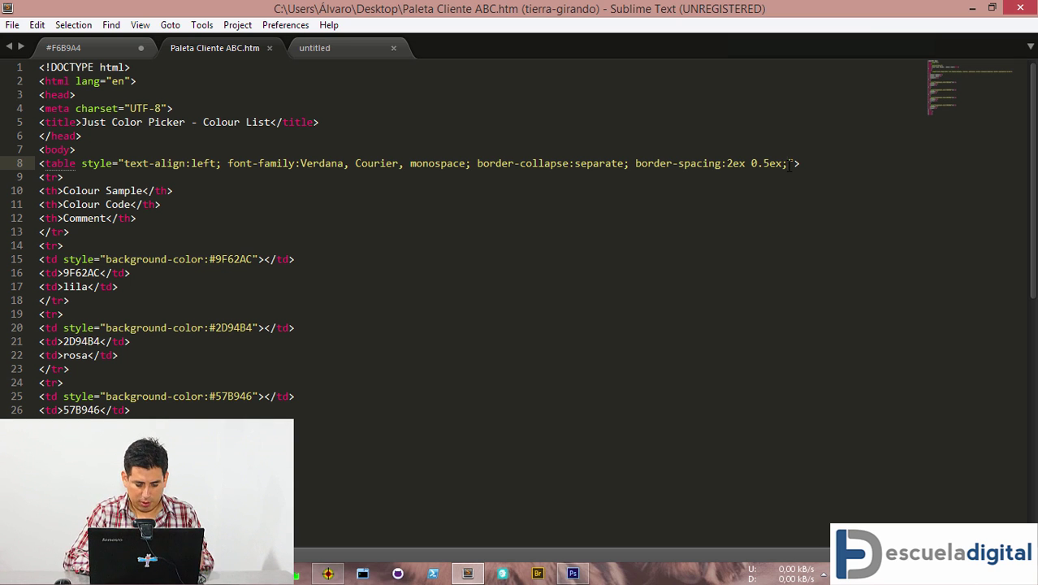
type("width")
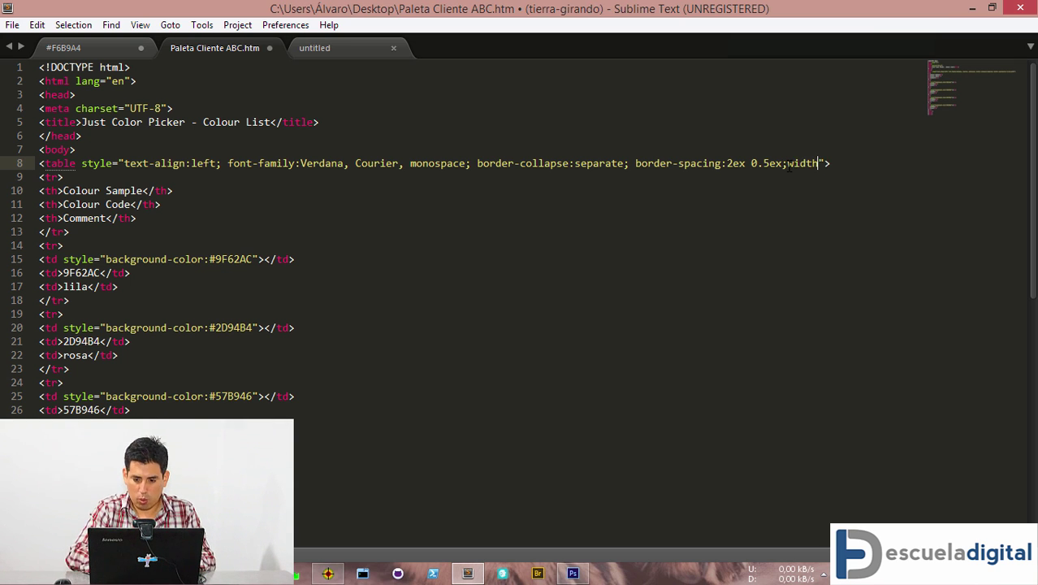
type(":60%")
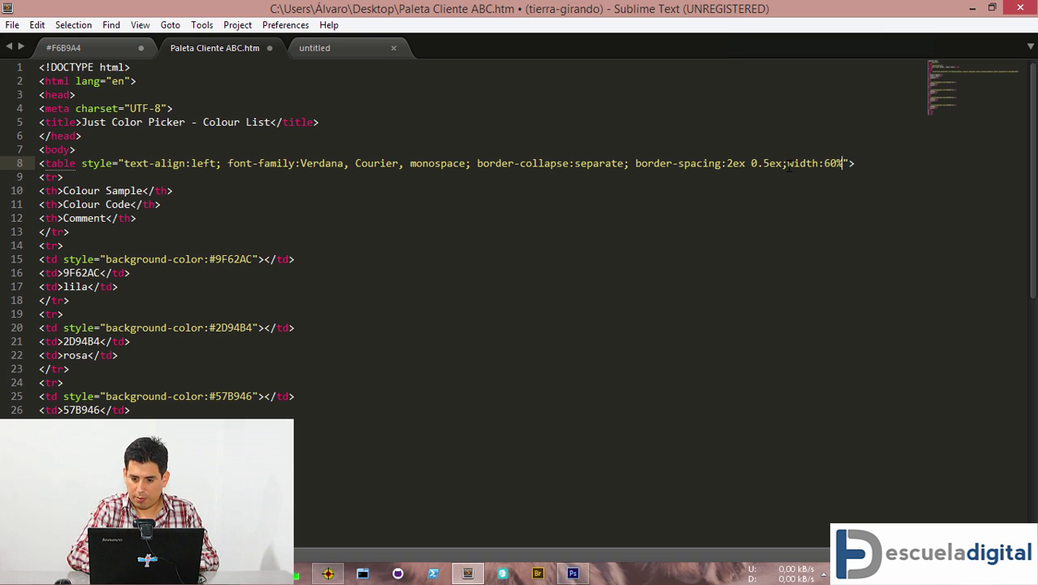
type(";margin")
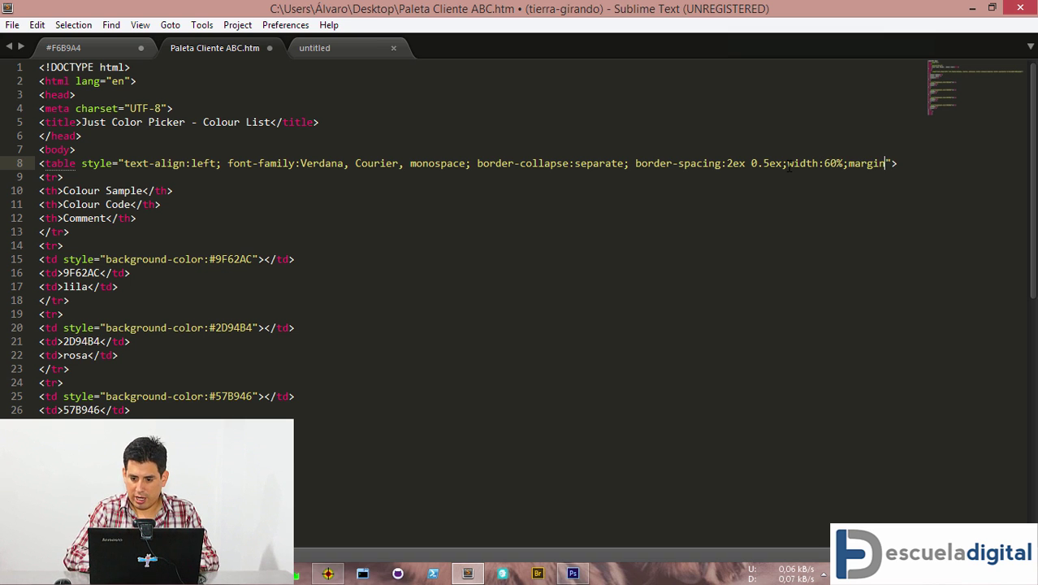
type(":2em")
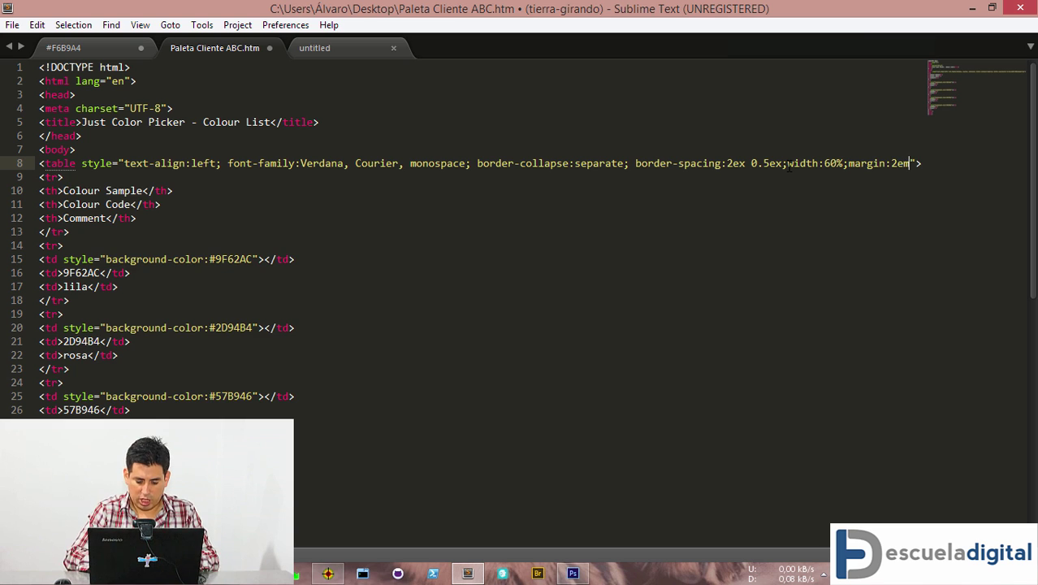
type(" auto")
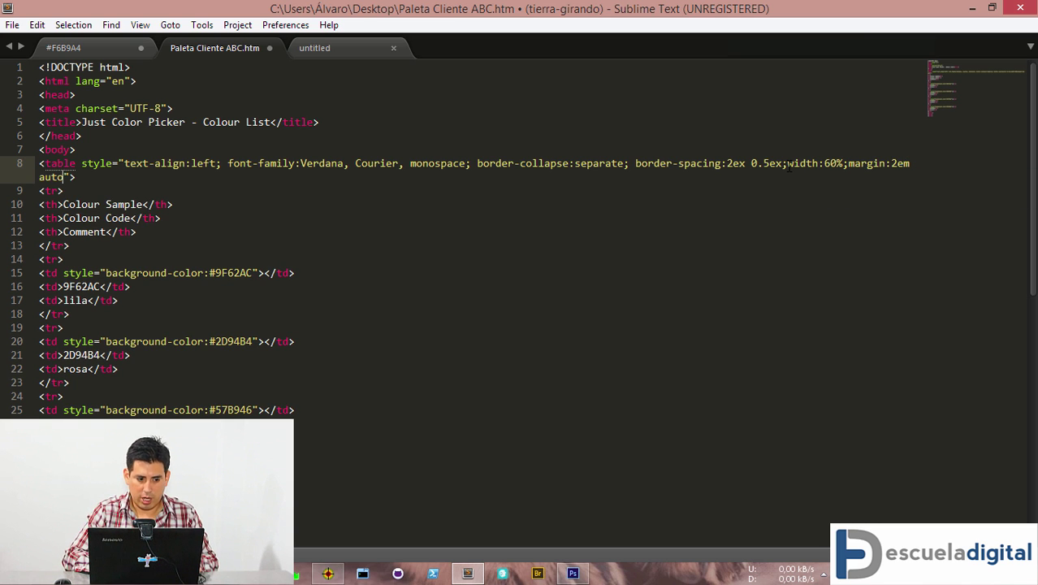
- Insert an h1 heading reading "Paleta de color para Cliente ABC" directly after the opening body tag
left_click(105, 146)
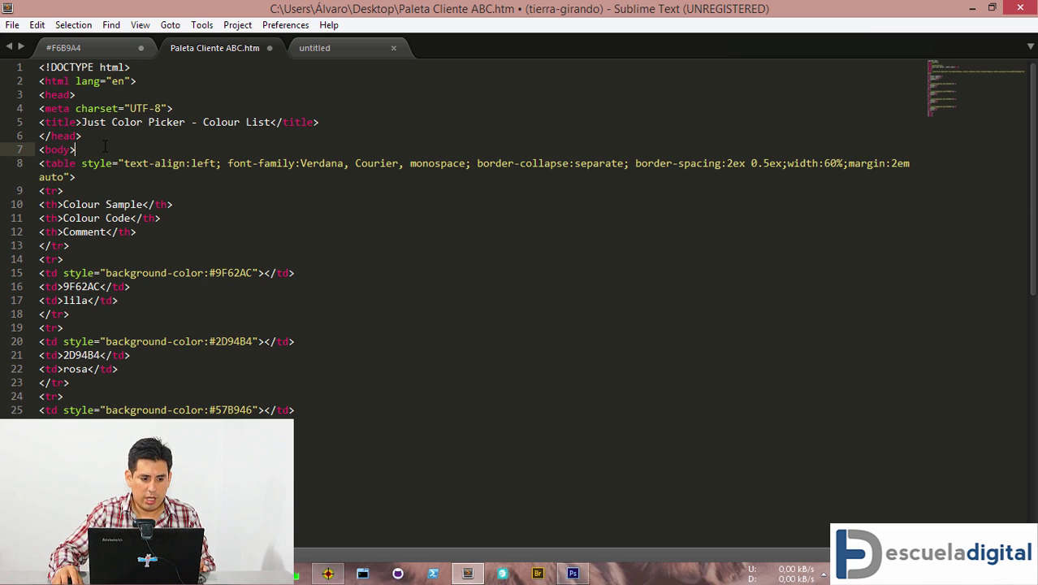
key("Return")
type("h1")
key("Tab")
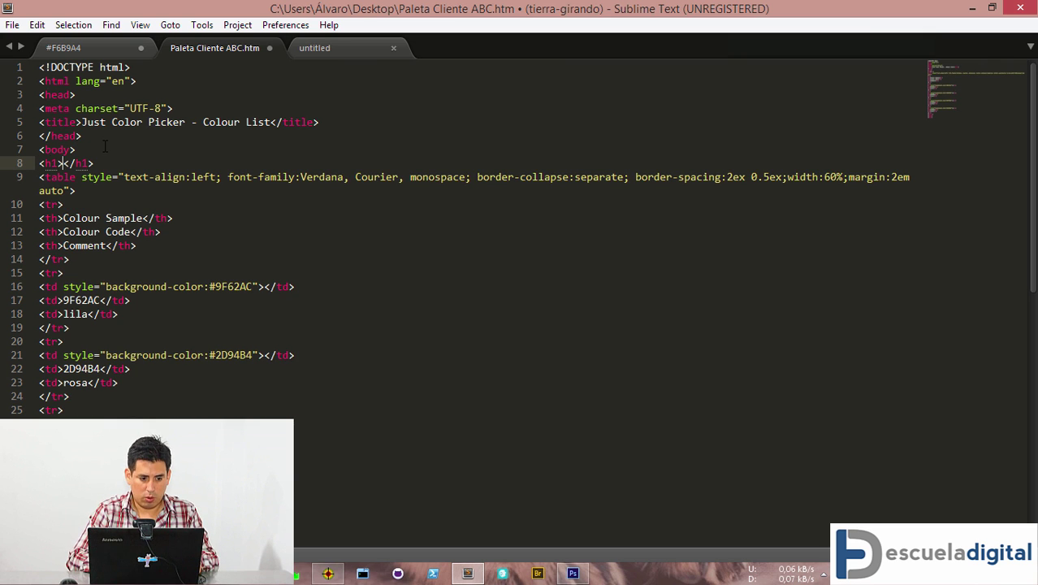
type("Paleta de color par")
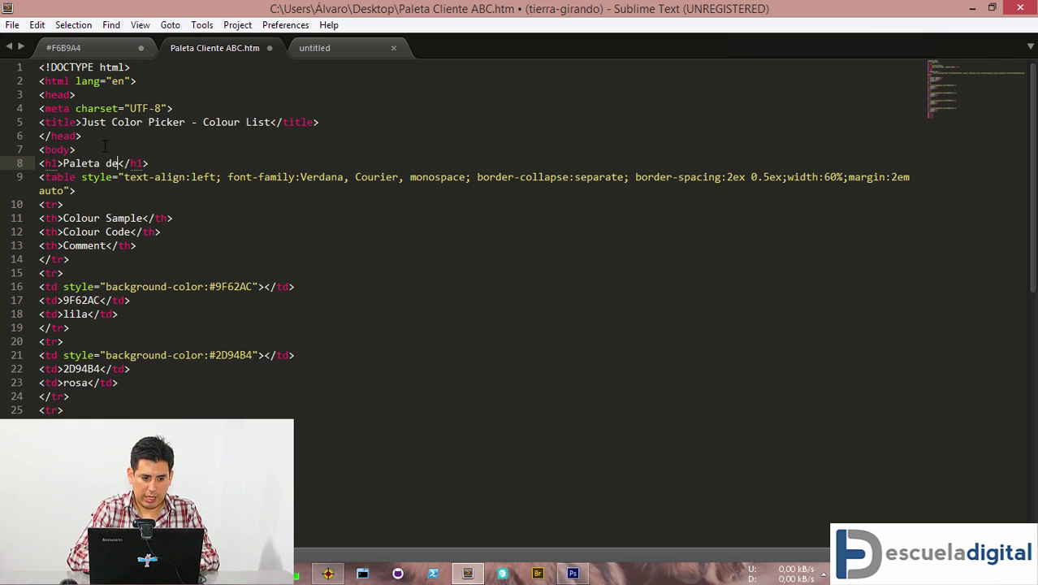
type("a Cliente ABC")
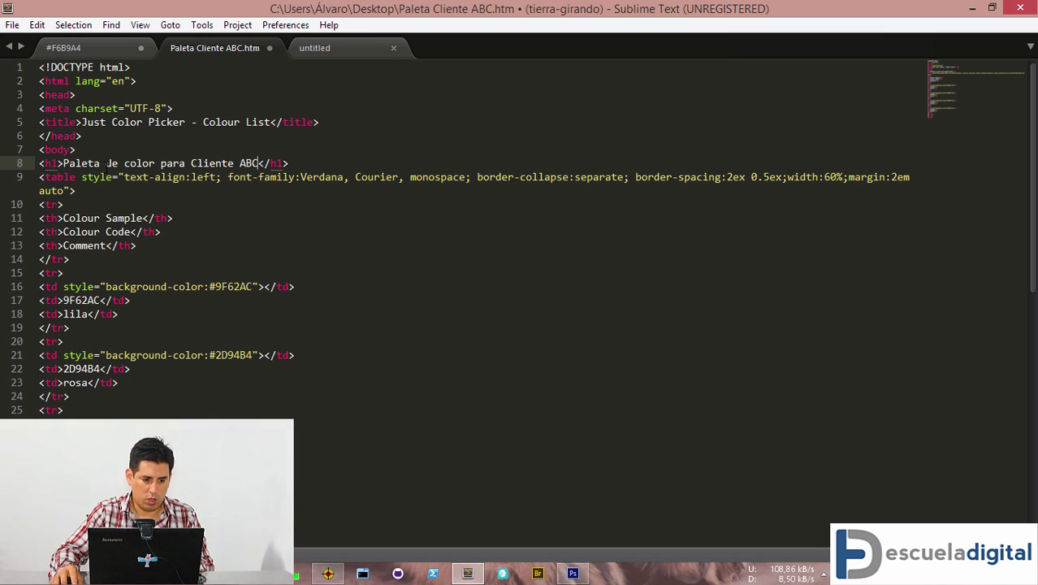
- Add a style block below the title line with a body rule that sets text-align: center
left_click(82, 135)
left_click(340, 122)
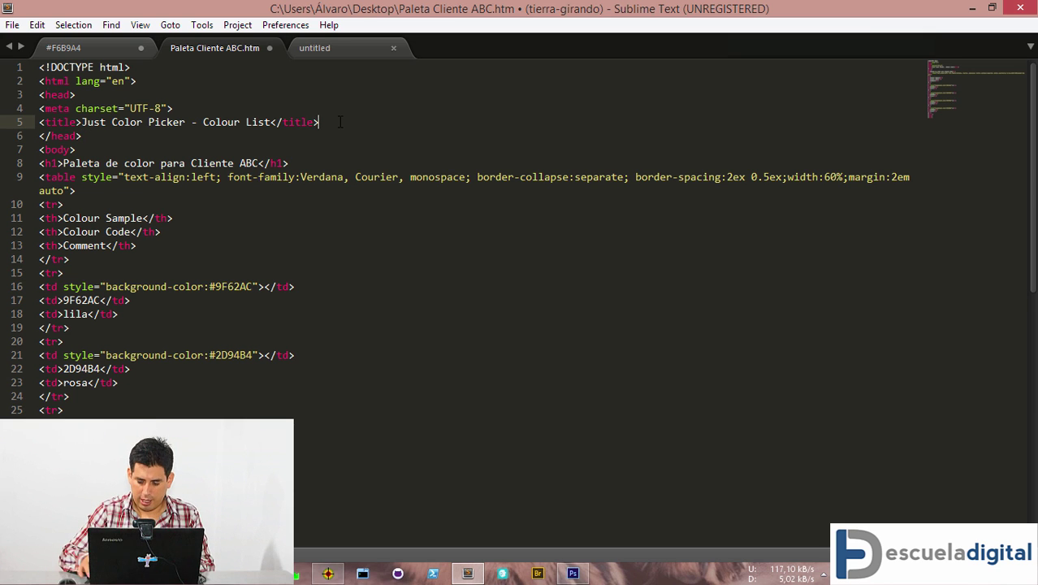
key("Return")
type("sty")
key("Tab")
key("Return")
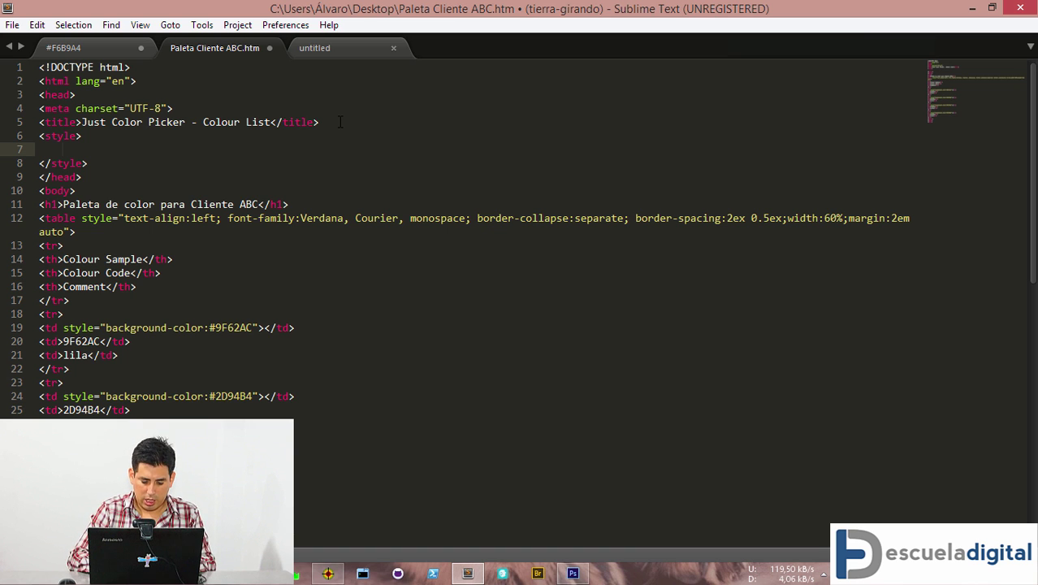
type("body {")
key("Return")
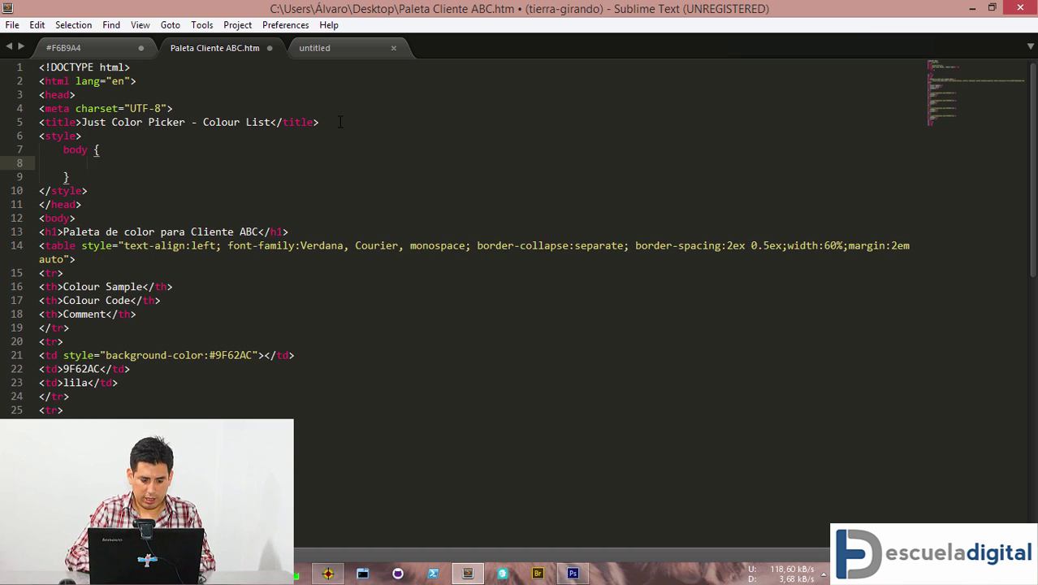
type("tac")
key("Tab")
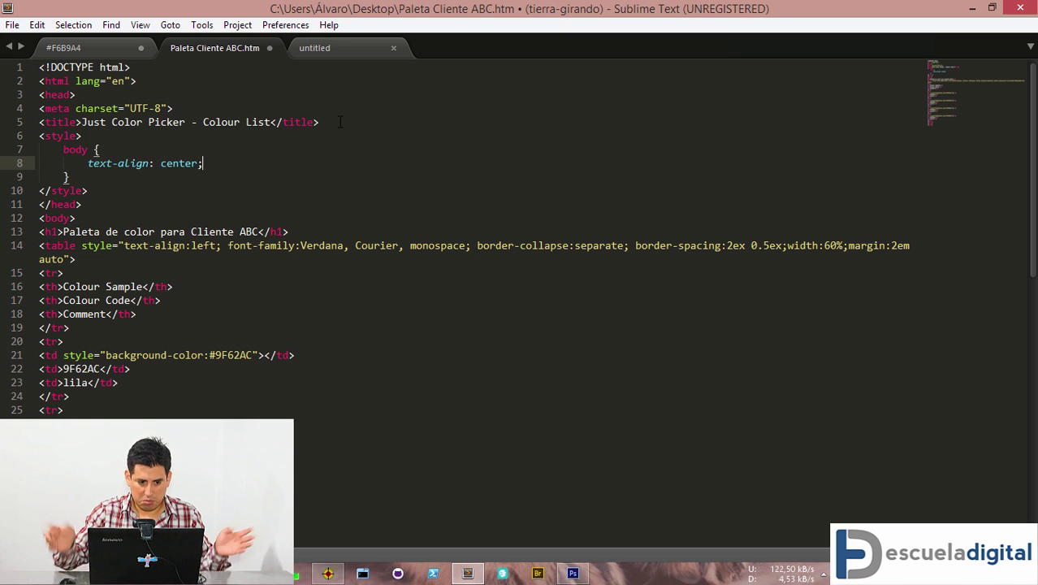
- Add font-family: sans-serif and color: #444 to the body rule
key("Return")
type("ff")
key("Tab")
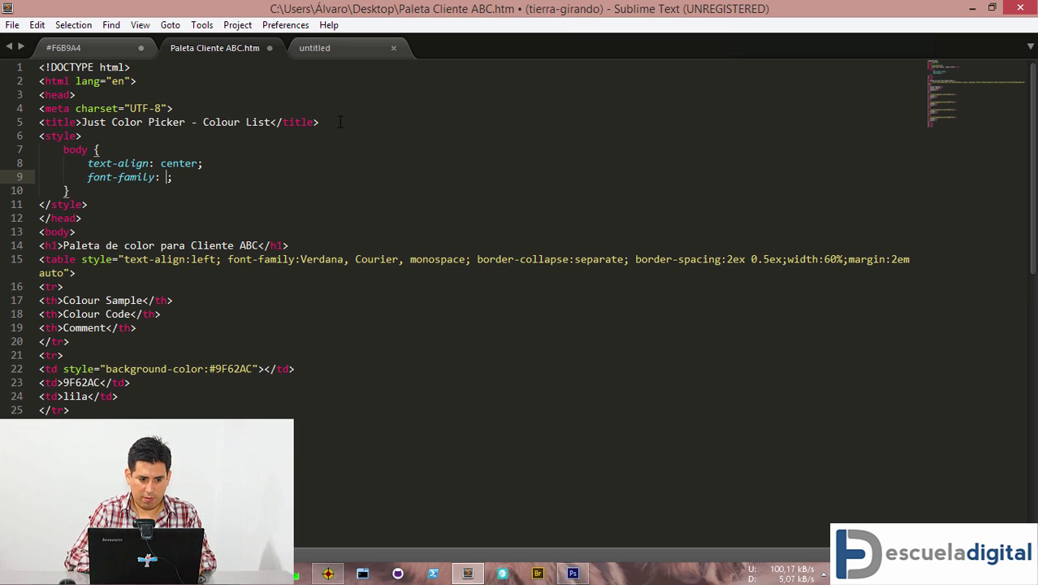
type("ss")
key("Tab")
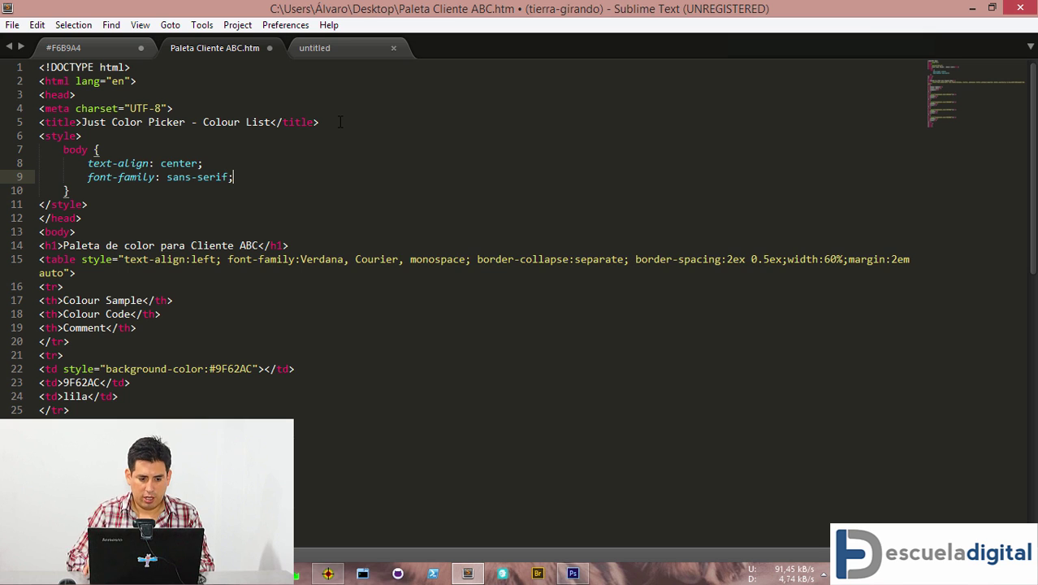
key("Return")
type("color")
key("Tab")
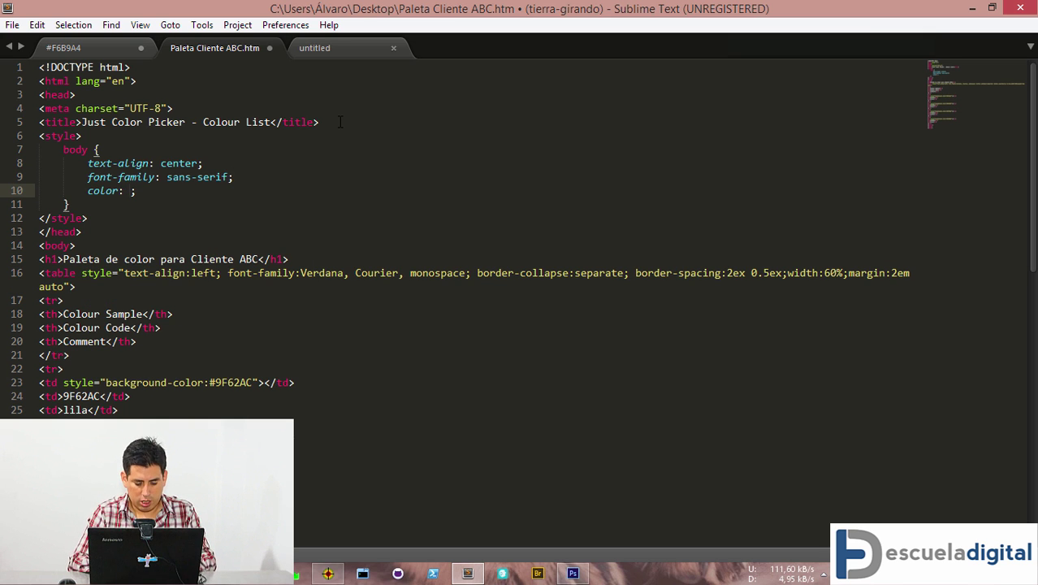
type("#444")
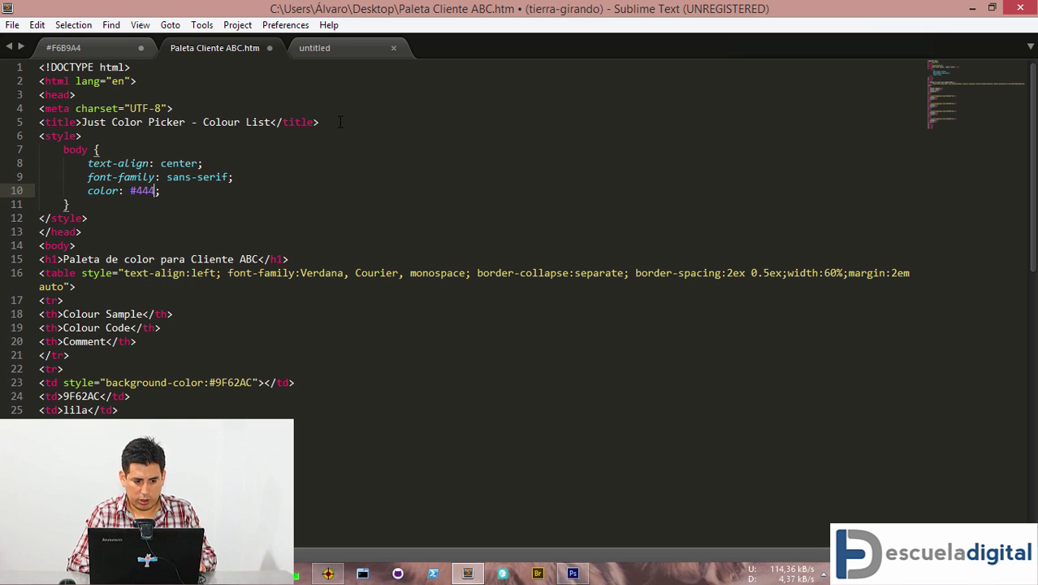
- Replace the three table header texts with "Muestra de color", "Codigo de color" and "Nombre del color"
left_click(370, 368)
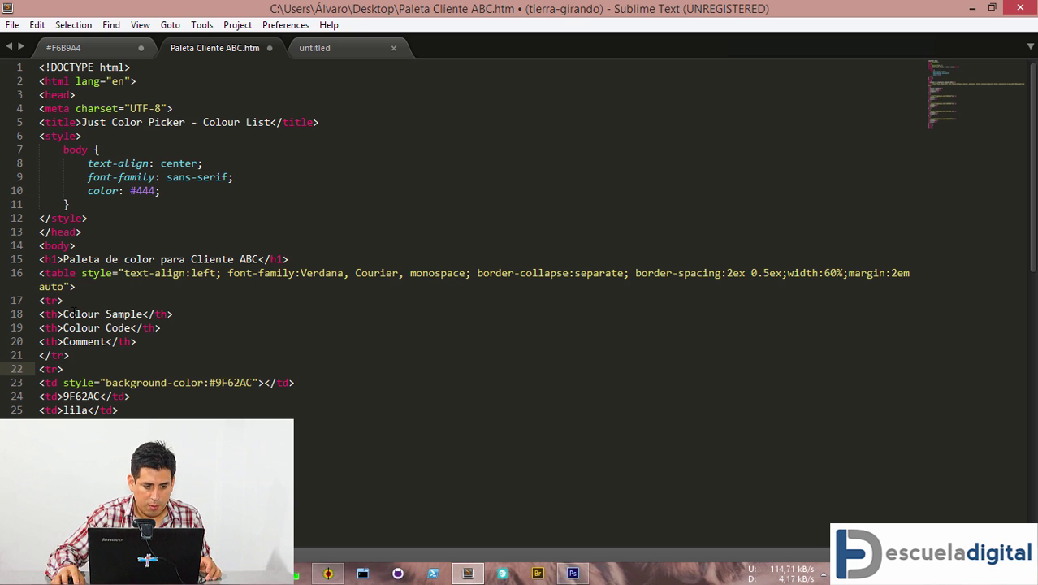
left_click_drag(63, 314, 143, 320)
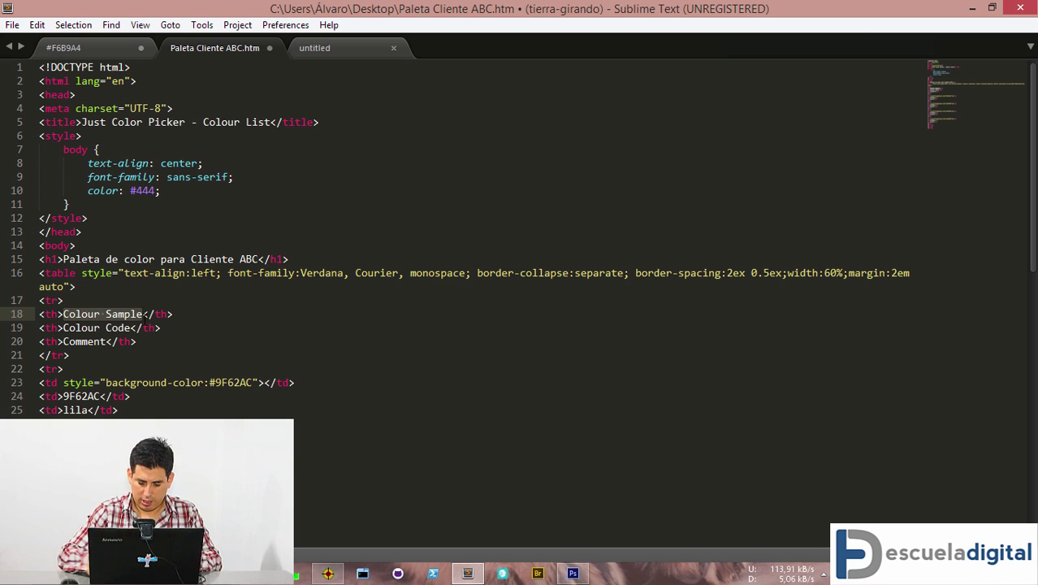
type("Muestra de color")
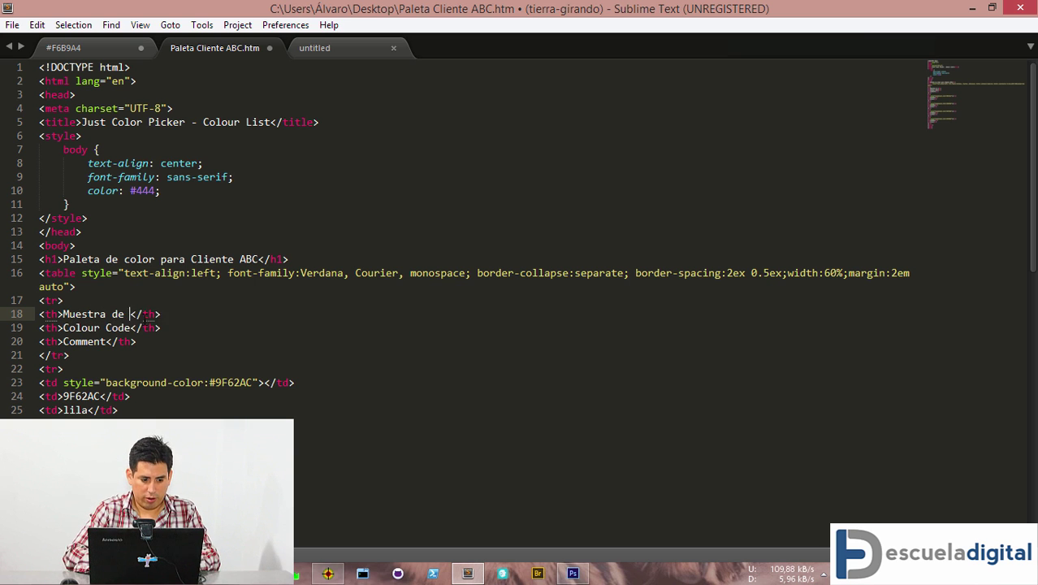
left_click_drag(62, 328, 128, 327)
type("Codigo de color")
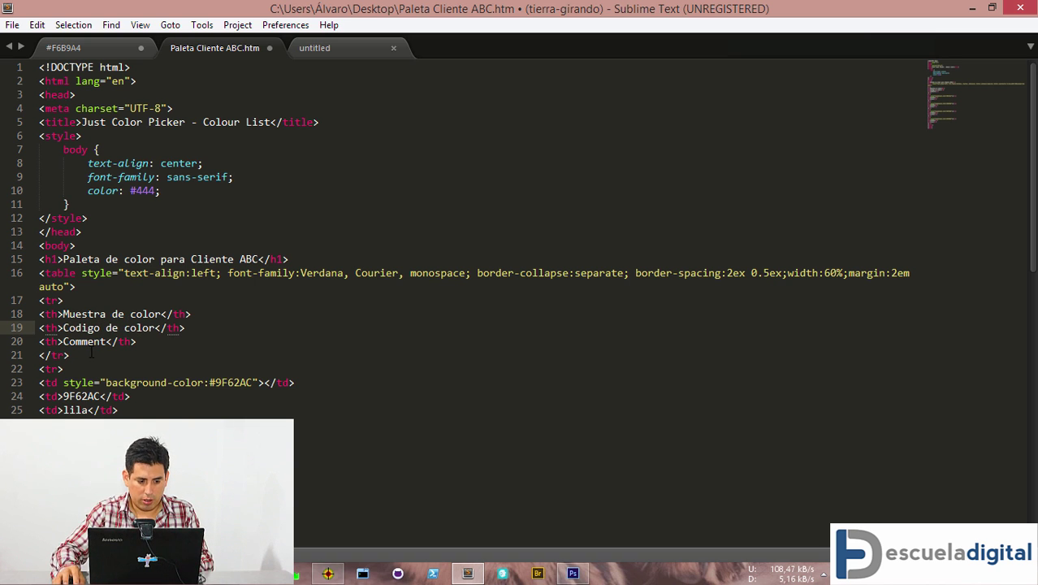
double_click(92, 341)
type("Nombre del")
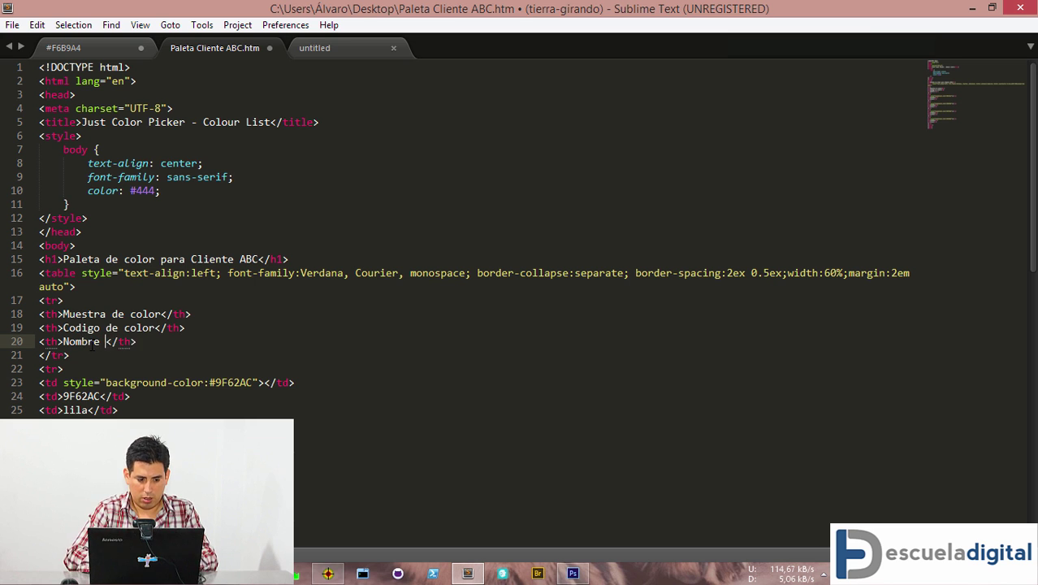
type(" color")
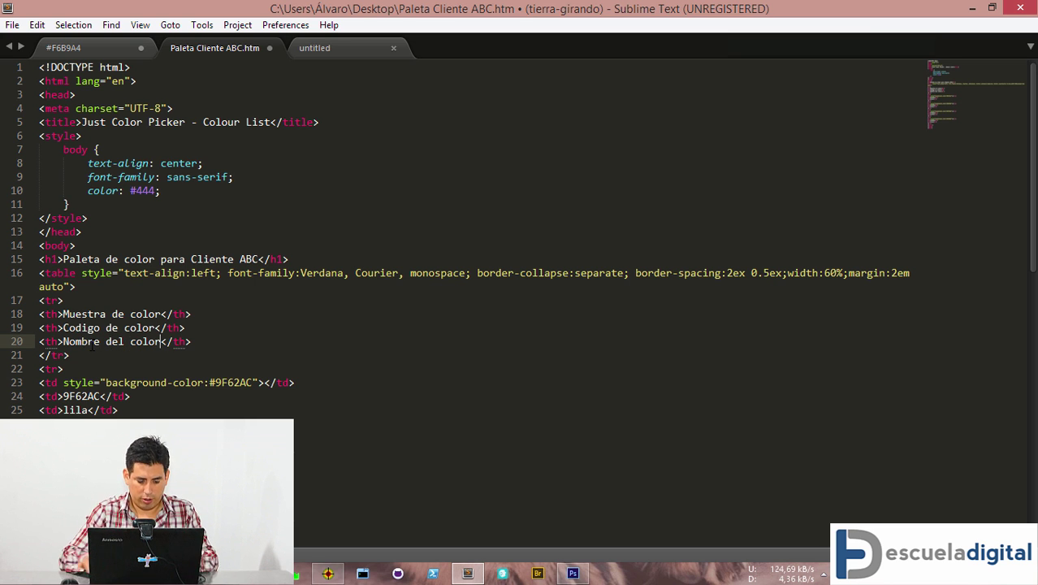
- Save the HTML file and reload the palette page in the browser
key("ctrl+s")
key("alt+Tab")
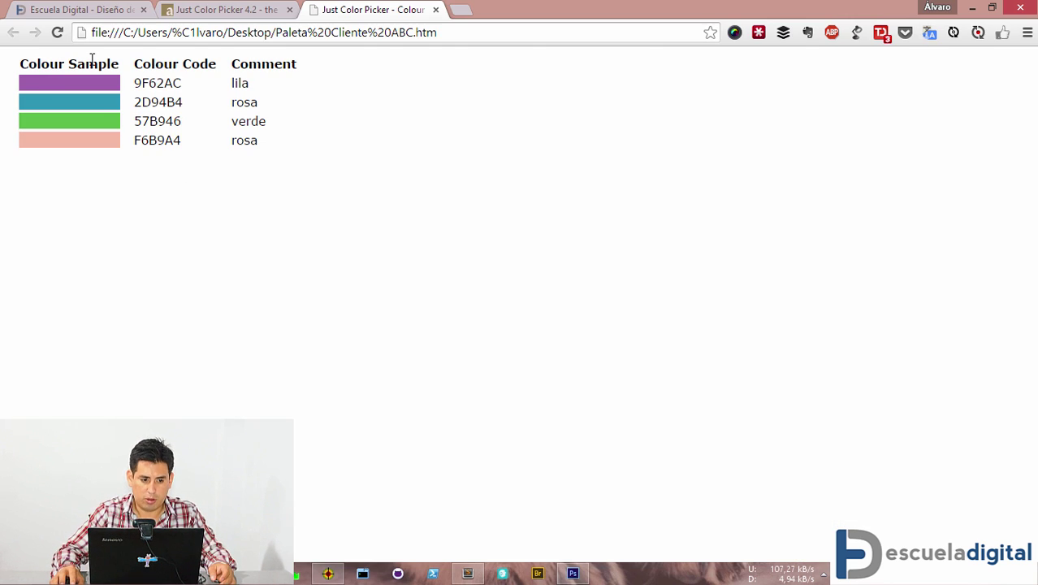
left_click(57, 32)
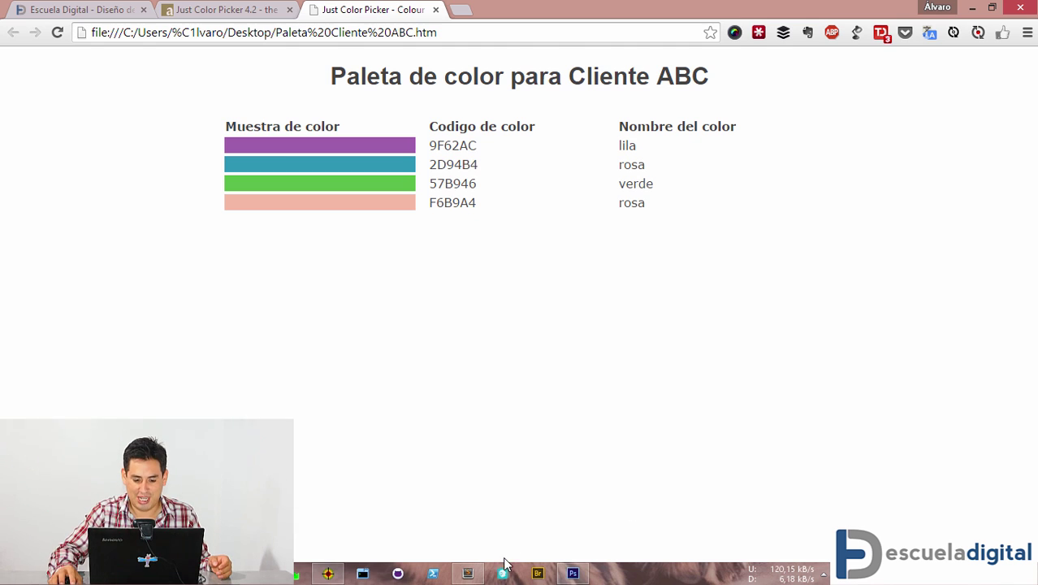
- Change text-align in the table tag's inline style to center in Sublime Text, then reload the palette page in the browser
left_click(468, 574)
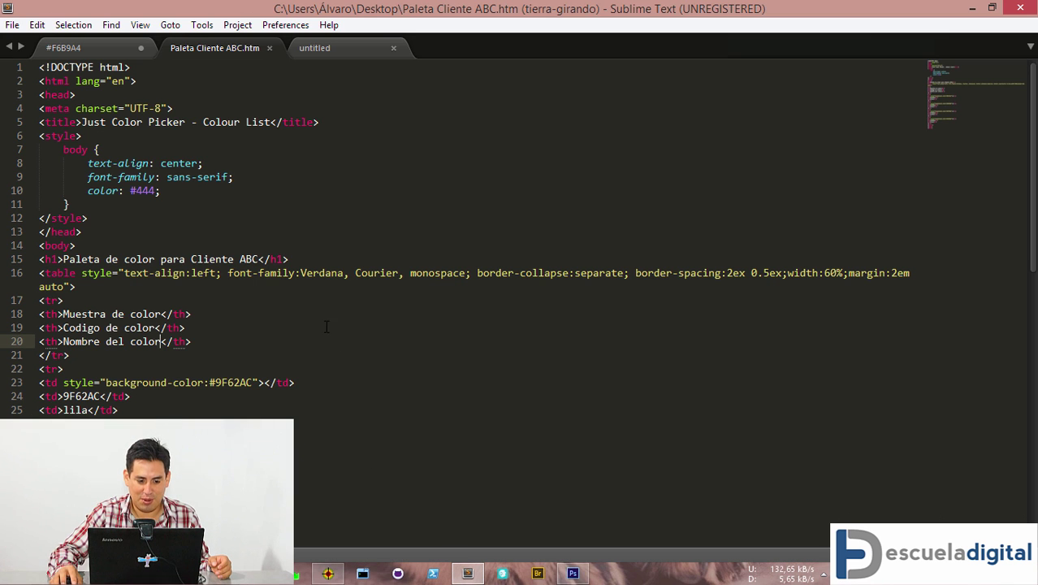
double_click(206, 274)
type("center")
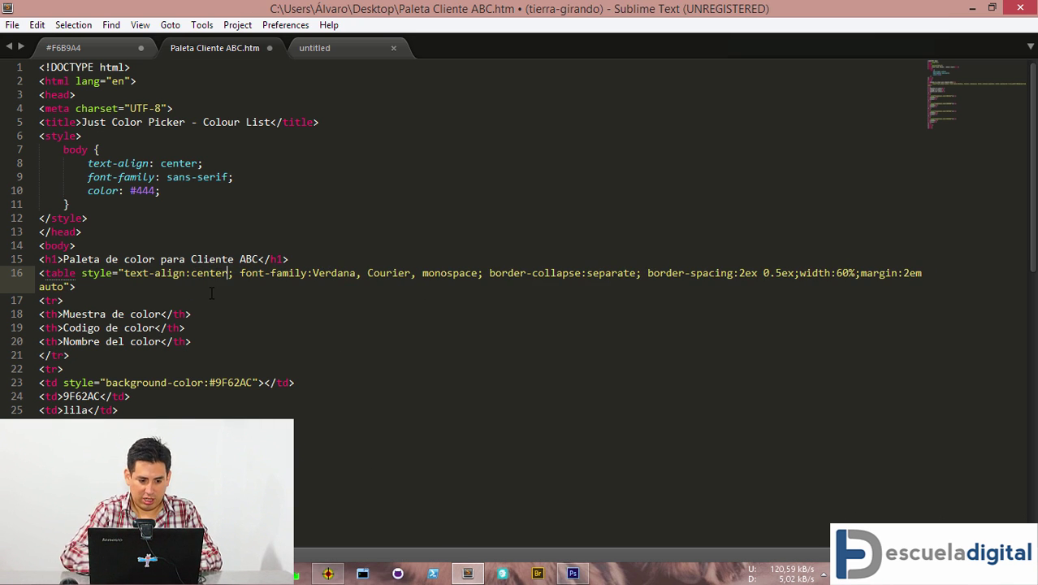
key("alt+Tab")
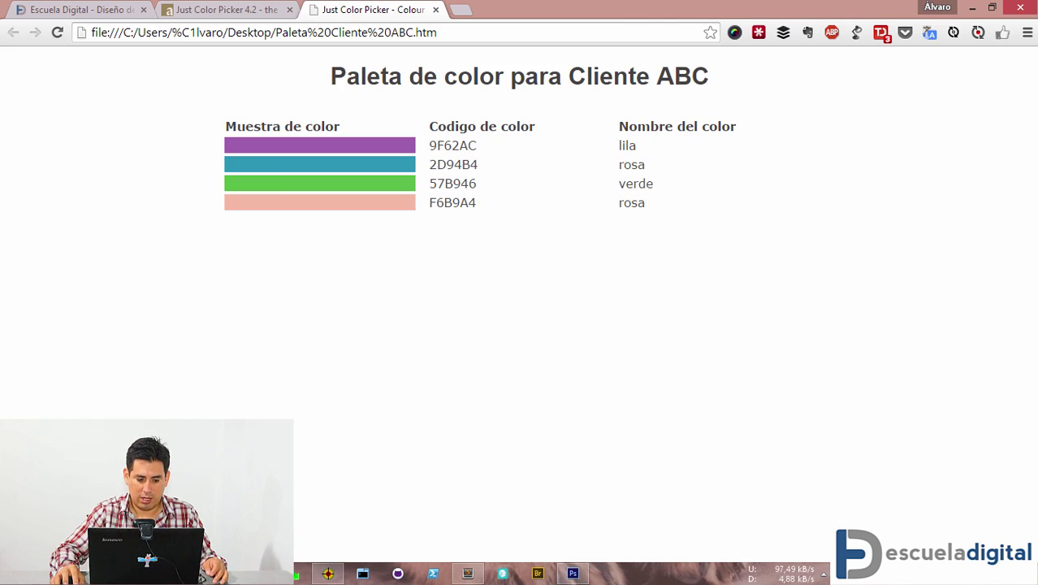
left_click(57, 32)
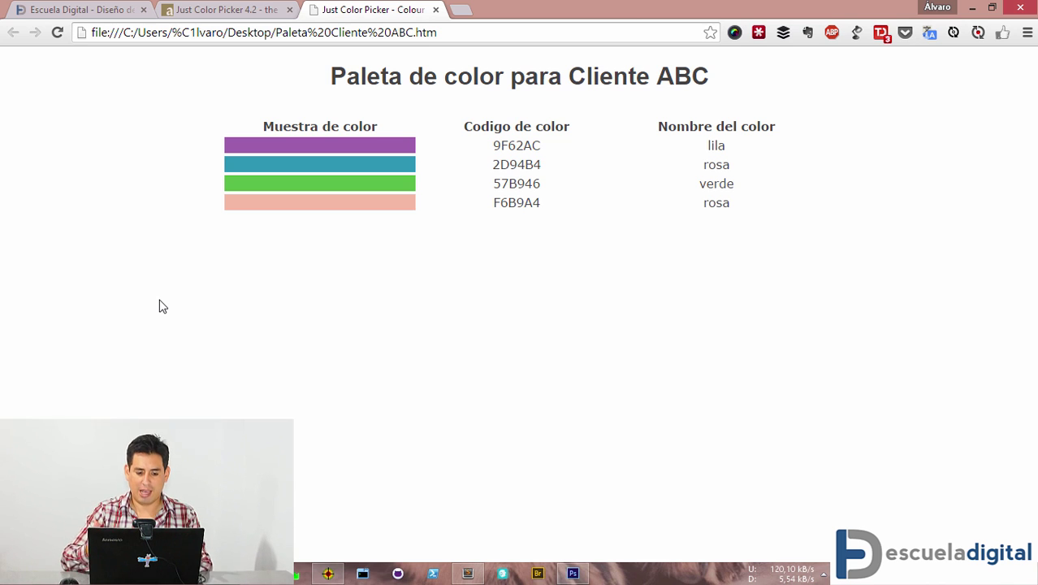
- Switch to Just Color Picker and start saving the colour list with ACO (*.aco) as the file type
mouse_move(468, 574)
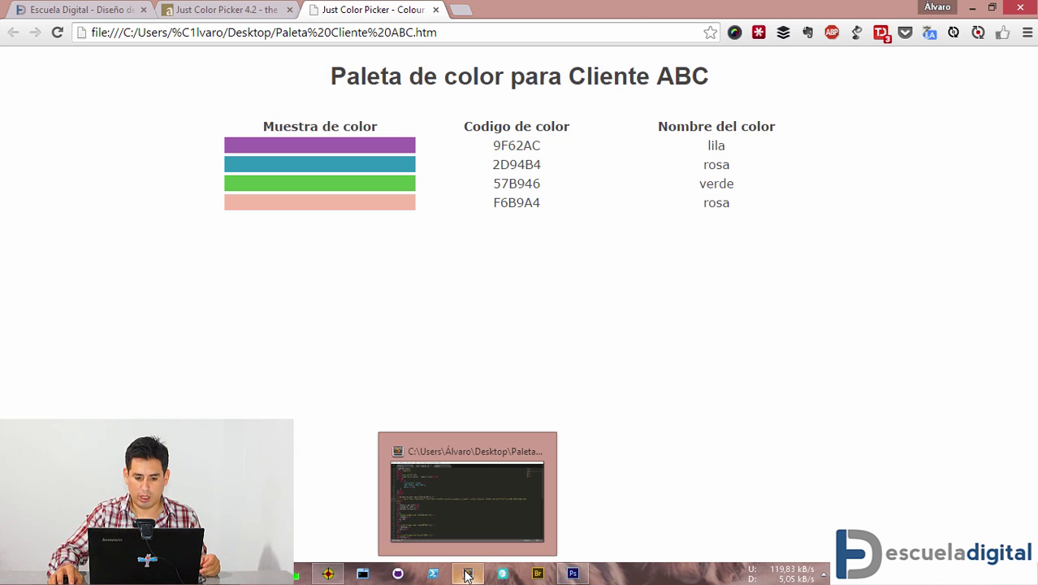
left_click(328, 574)
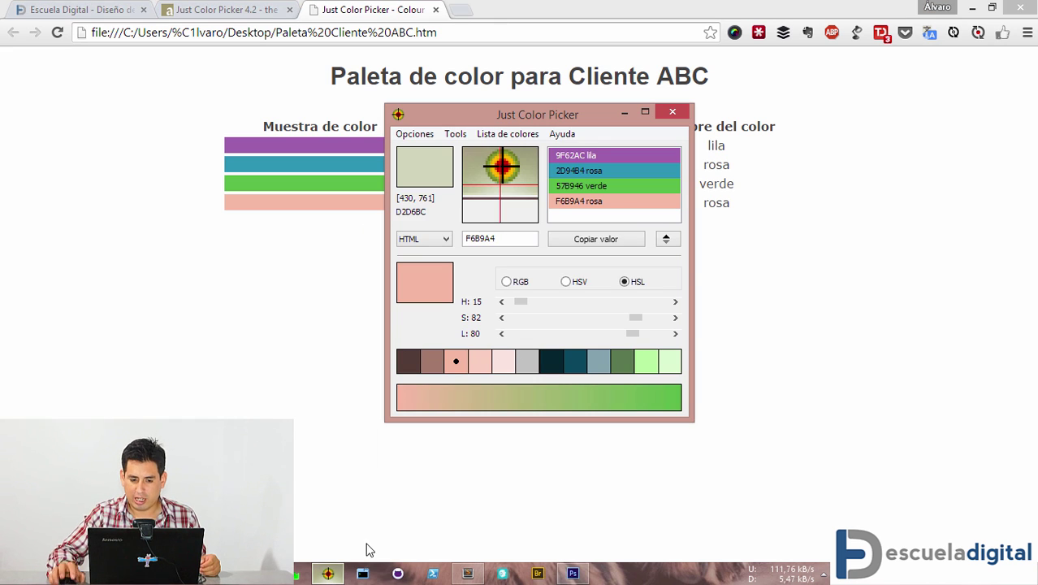
left_click(515, 137)
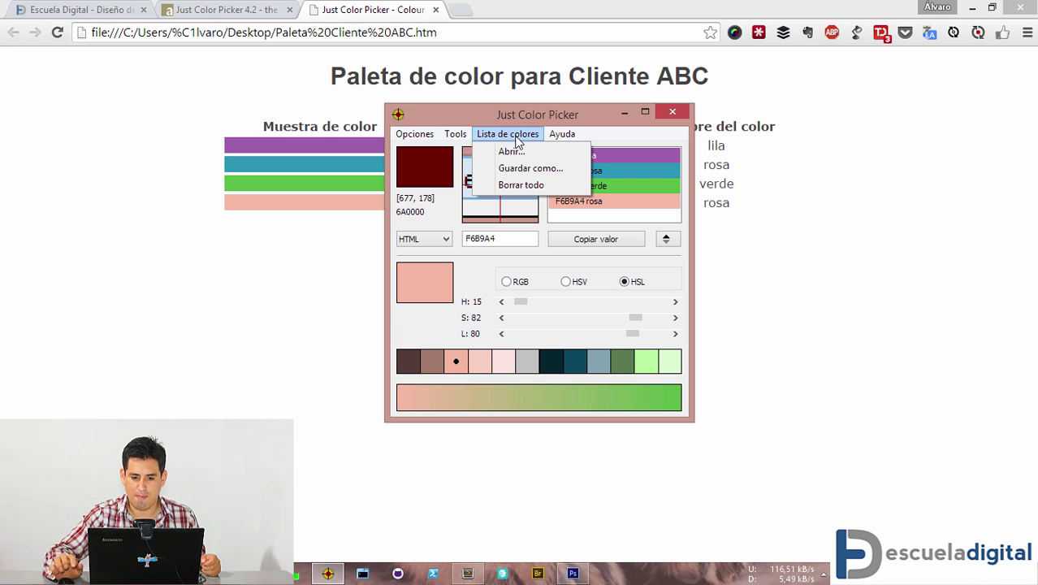
left_click(528, 168)
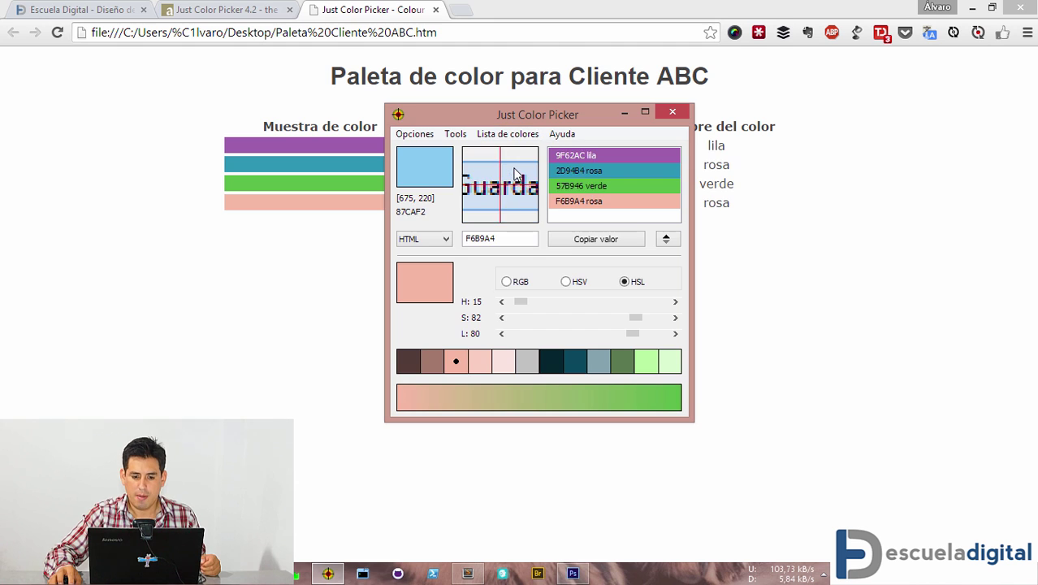
left_click(579, 447)
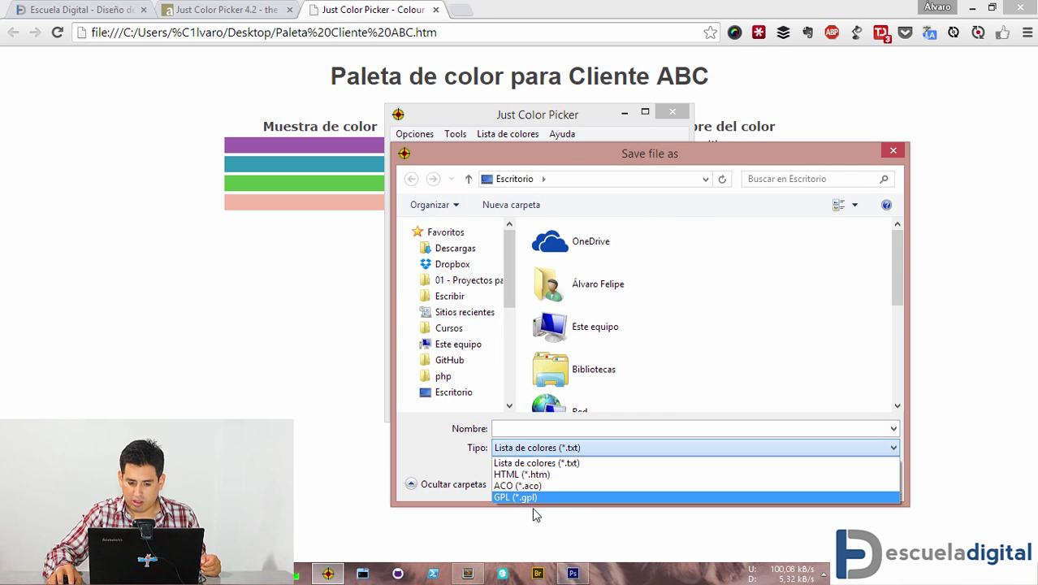
key("Escape")
key("Down")
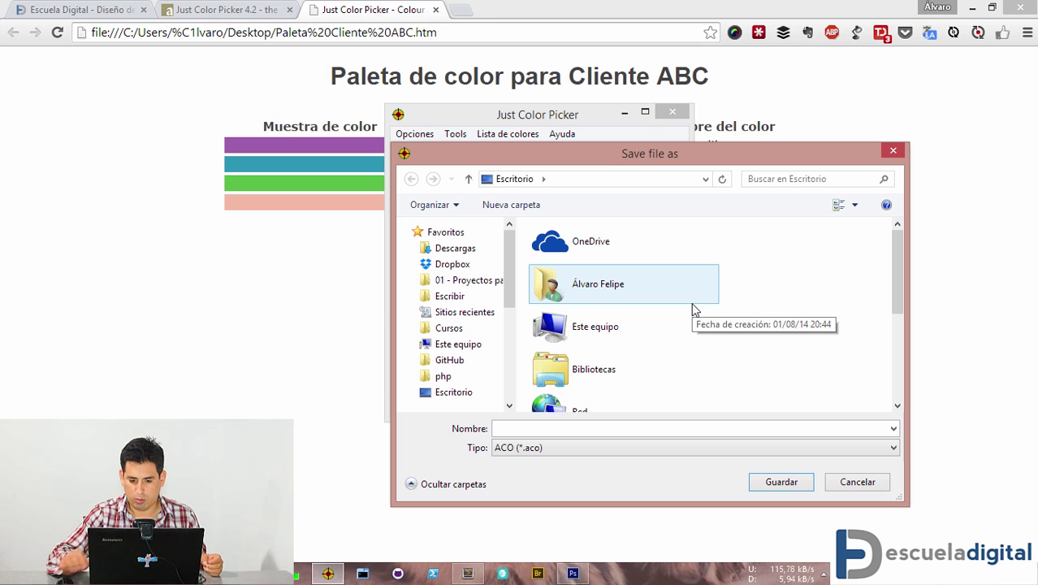
- Name the ACO file Paleta Cliente ABC and save it to the desktop
left_click(536, 426)
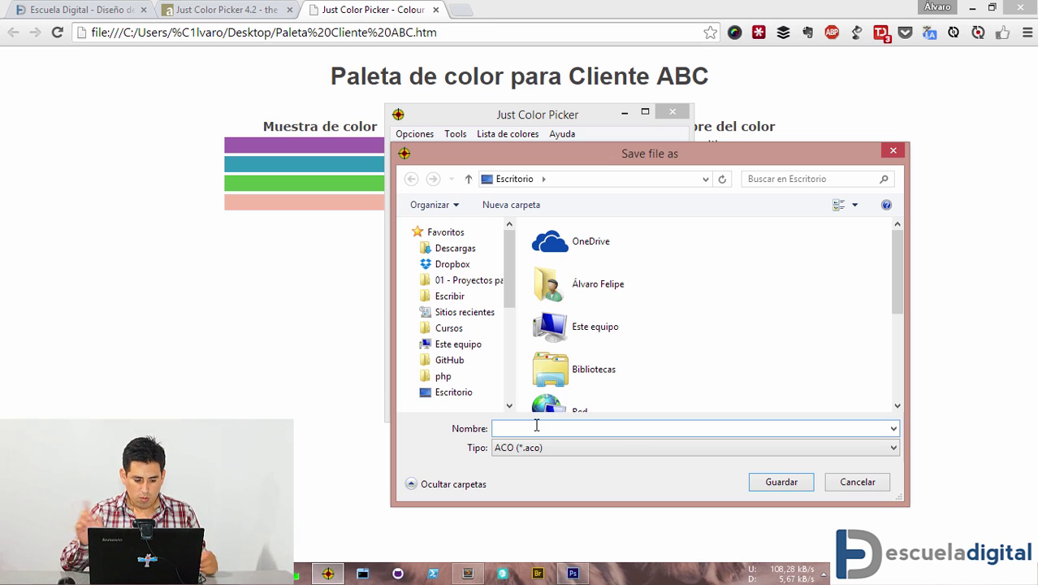
type("Palet")
key("Down")
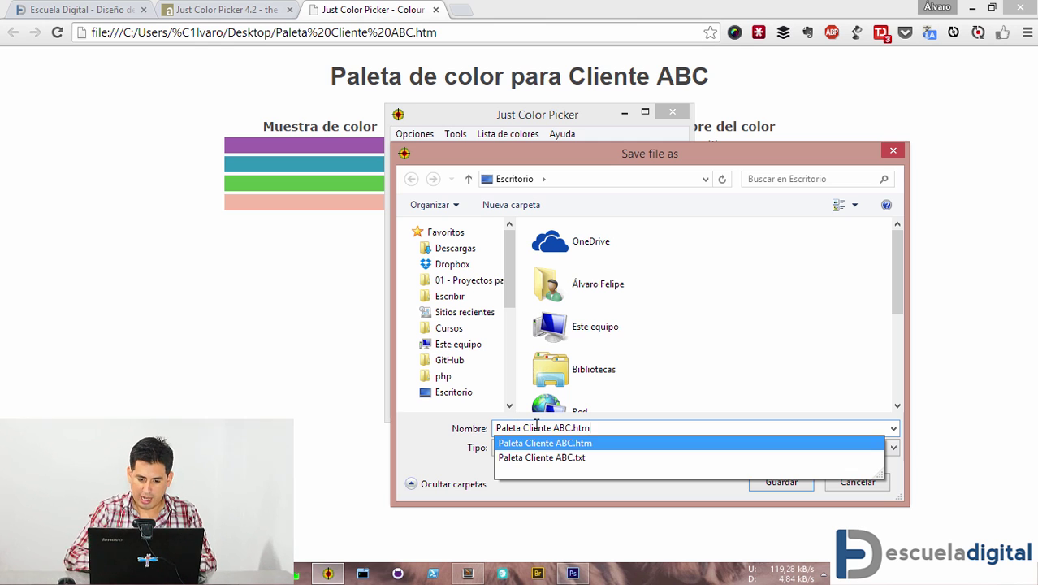
key("BackSpace")
key("BackSpace")
key("BackSpace")
key("BackSpace")
key("BackSpace")
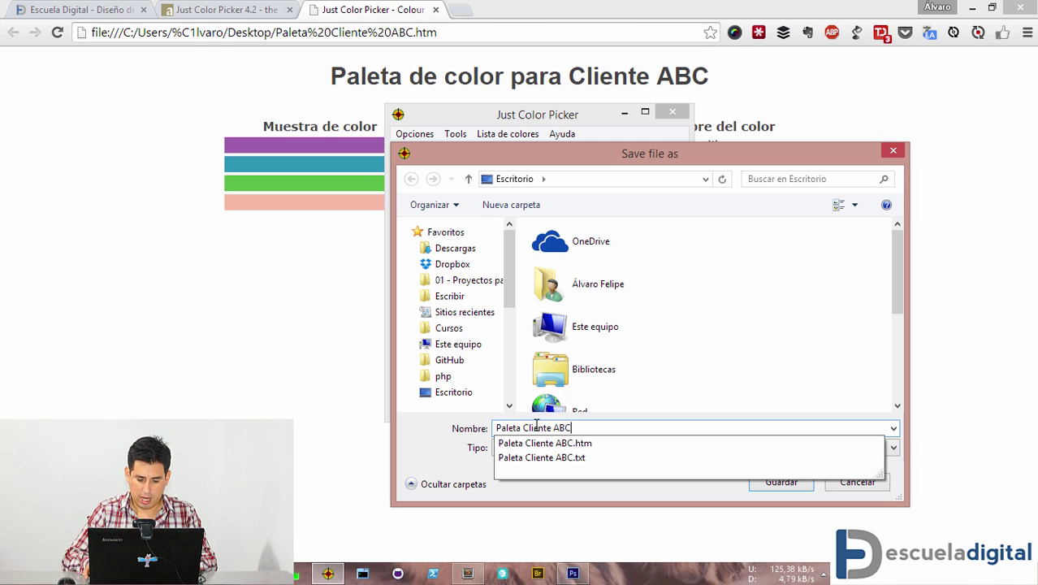
type("C")
key("Return")
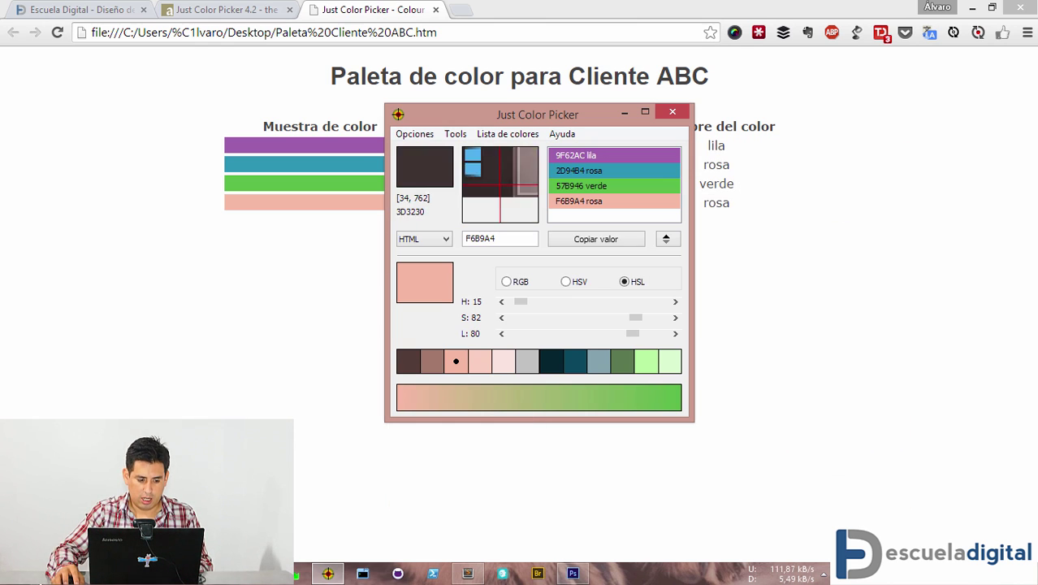
- Close Just Color Picker and select Paleta Cliente ABC.aco in the desktop folder
key("alt+Tab")
left_click(673, 111)
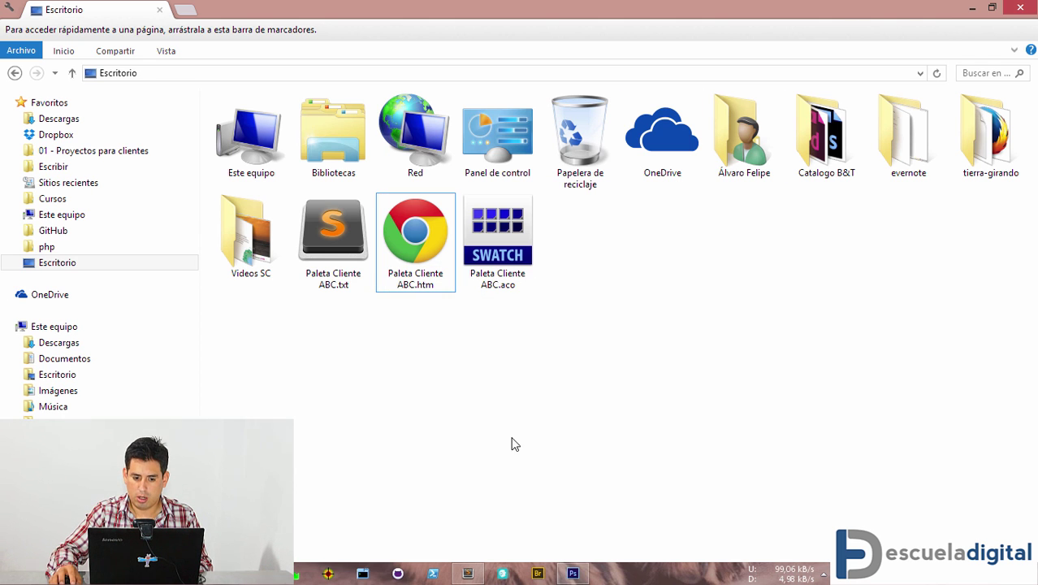
left_click(502, 280)
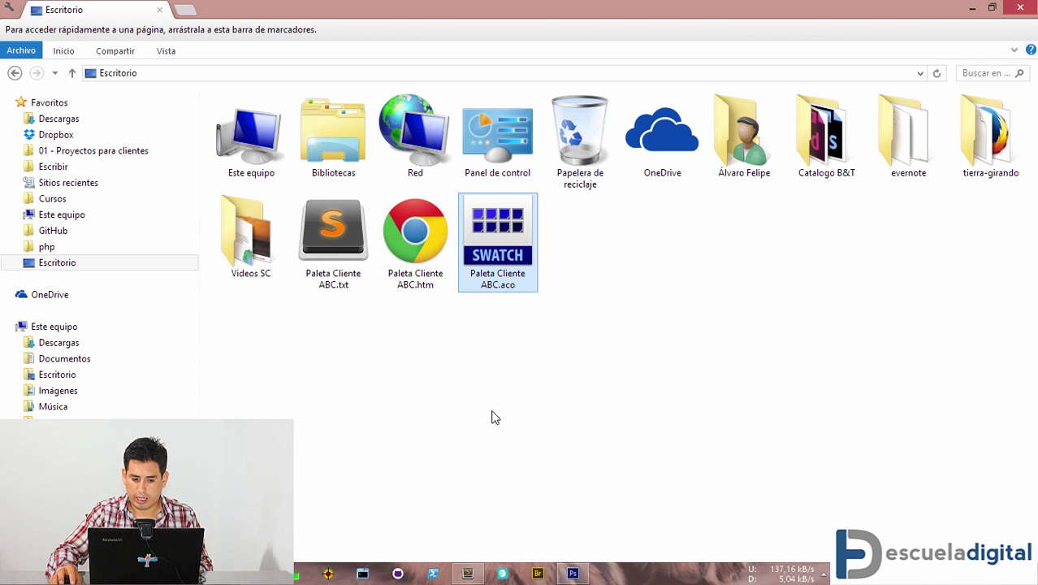
- Relaunch Just Color Picker, load Paleta Cliente ABC.aco as its colour list to check it, and close the program
left_click(329, 574)
left_click(610, 313)
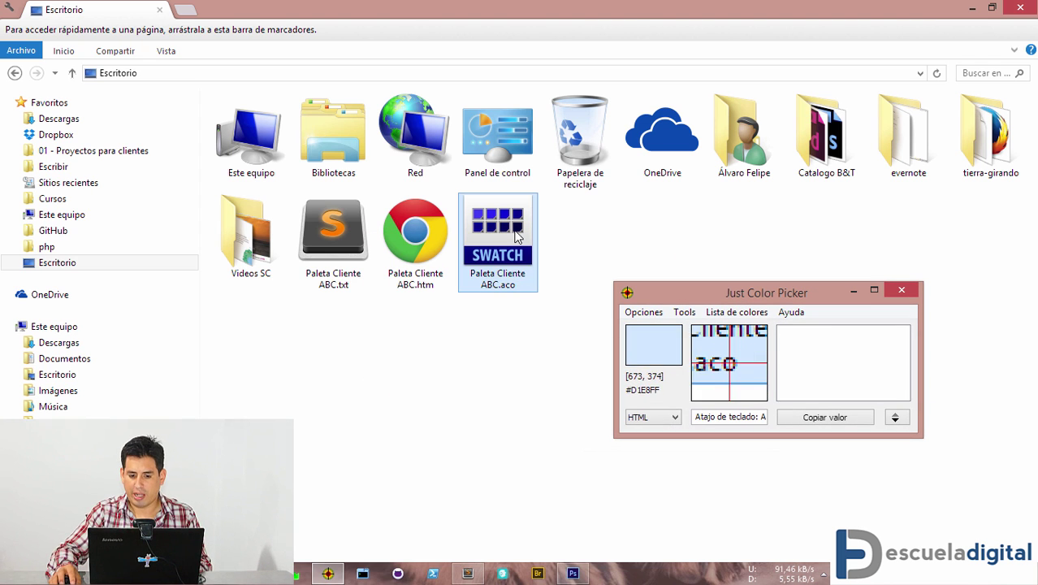
left_click(719, 317)
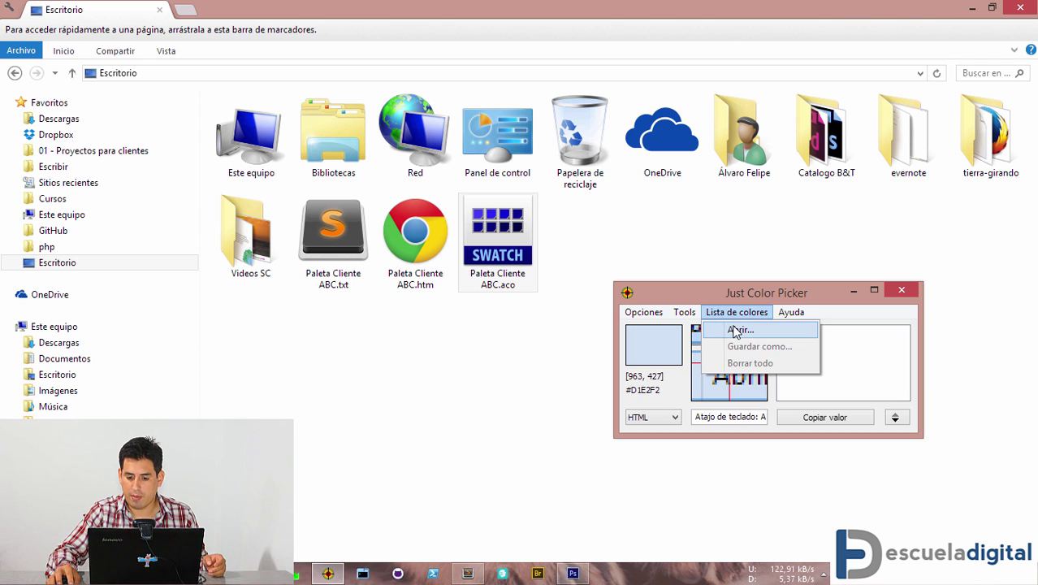
left_click(738, 328)
scroll(771, 423, "down", 5)
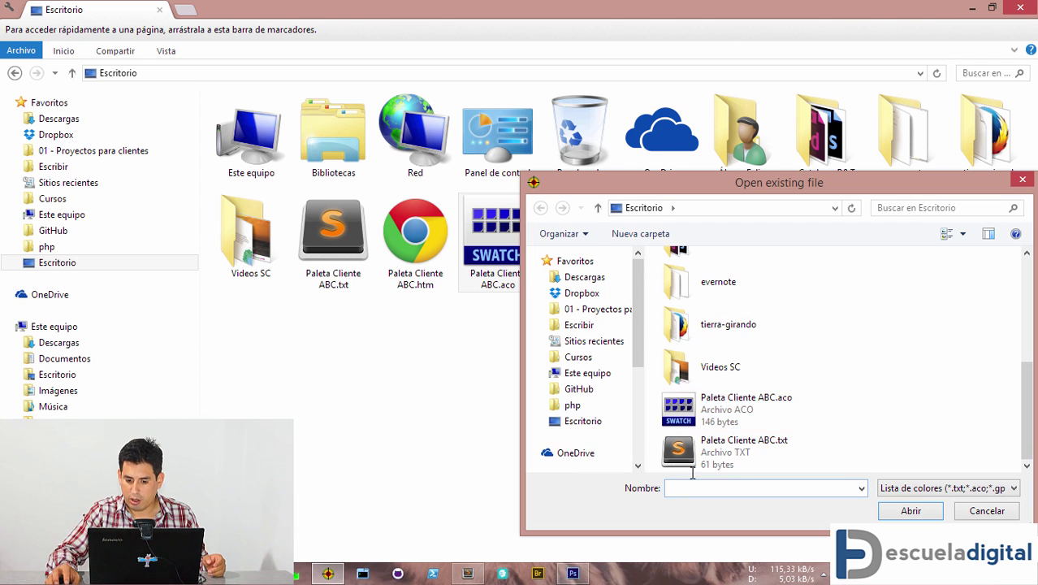
left_click(731, 423)
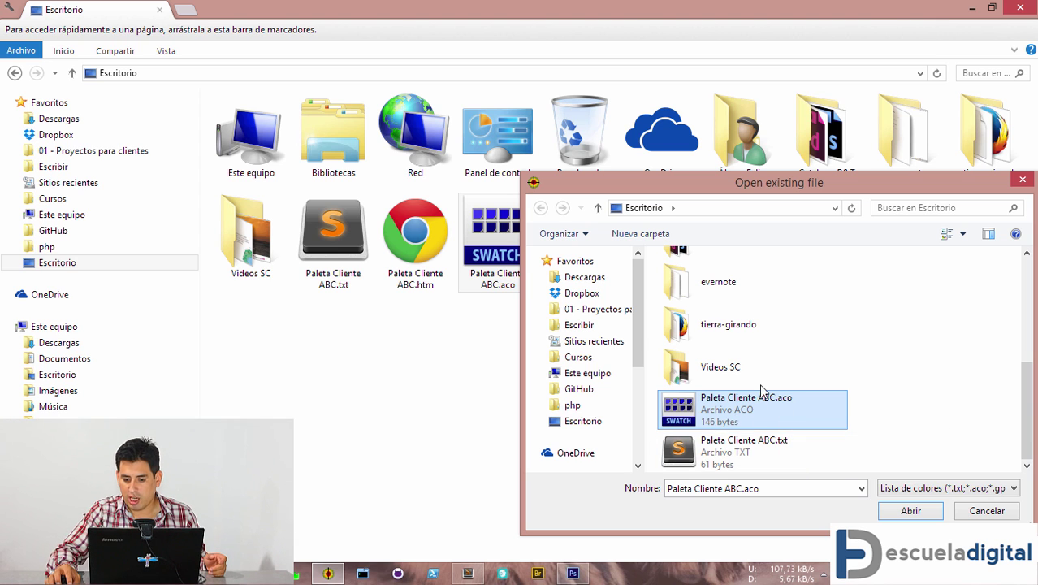
left_click(901, 511)
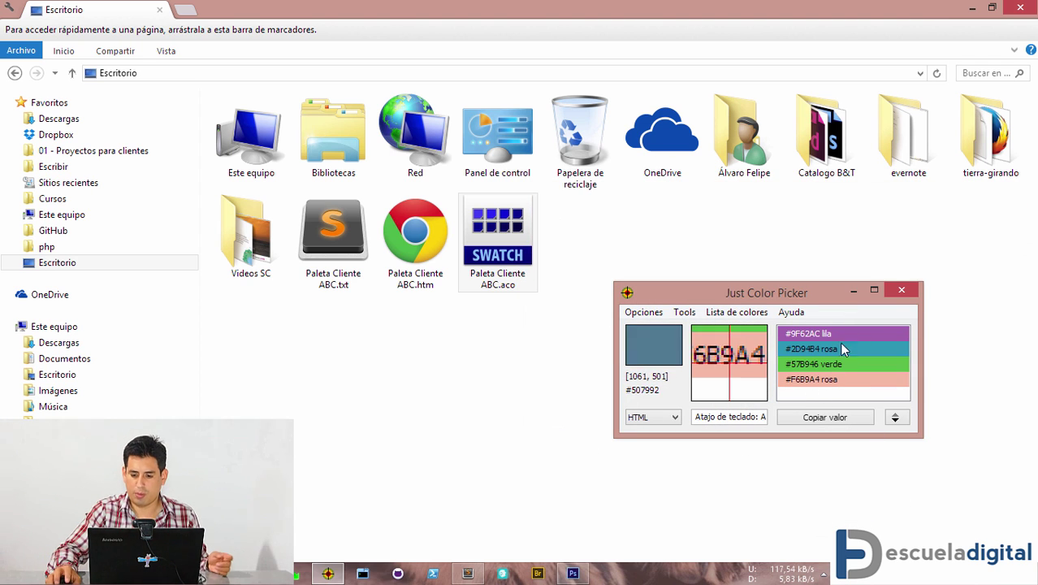
left_click(902, 290)
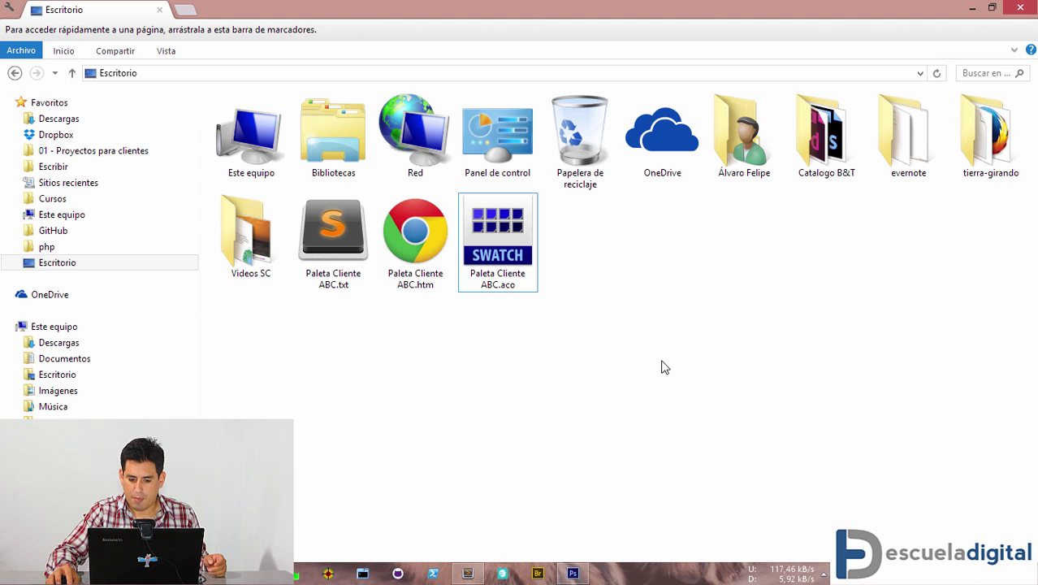
- Switch to Photoshop and display the Muestras (swatches) panel
left_click(573, 573)
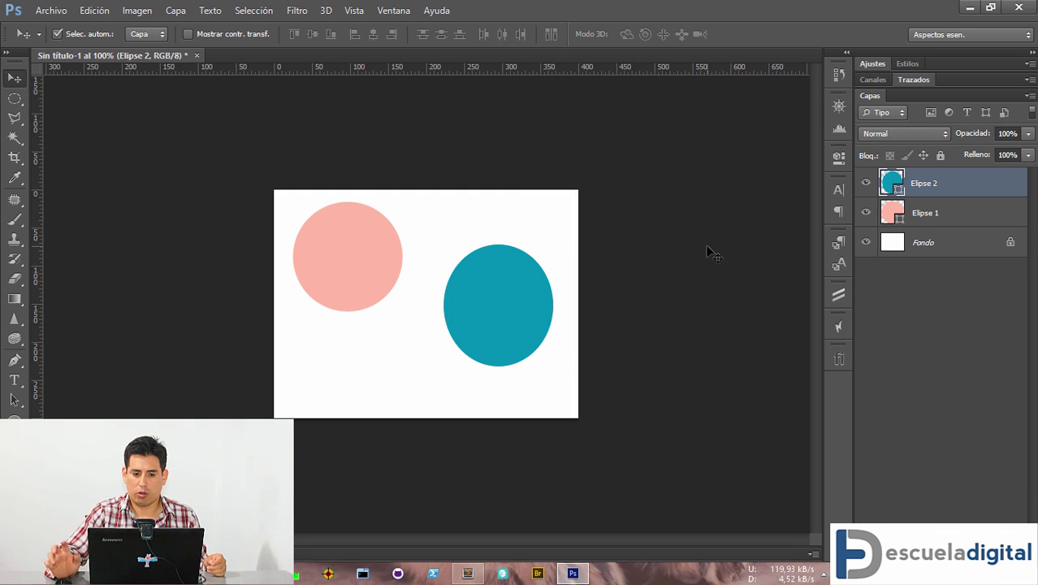
left_click(397, 11)
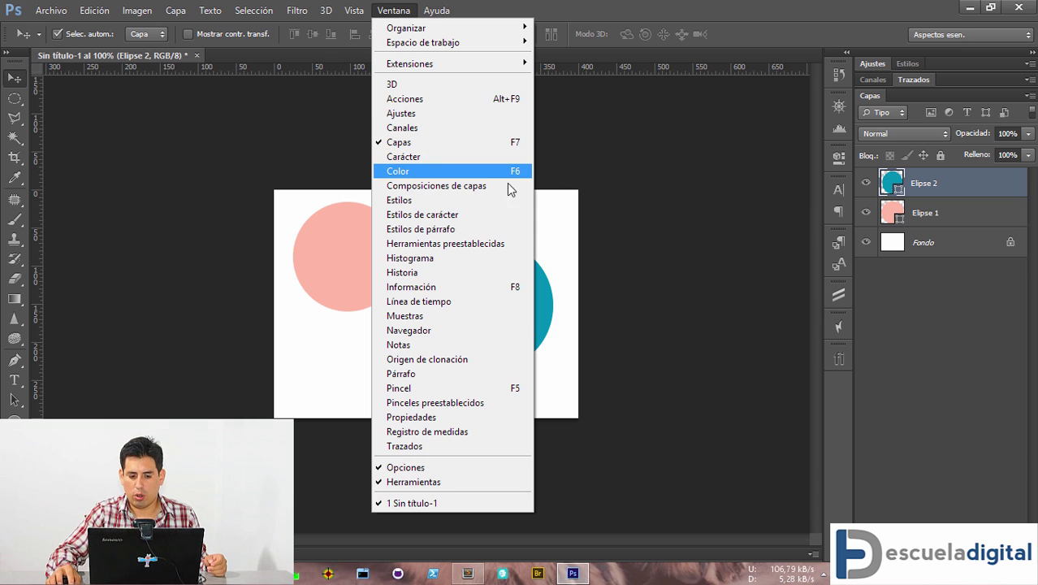
left_click(561, 12)
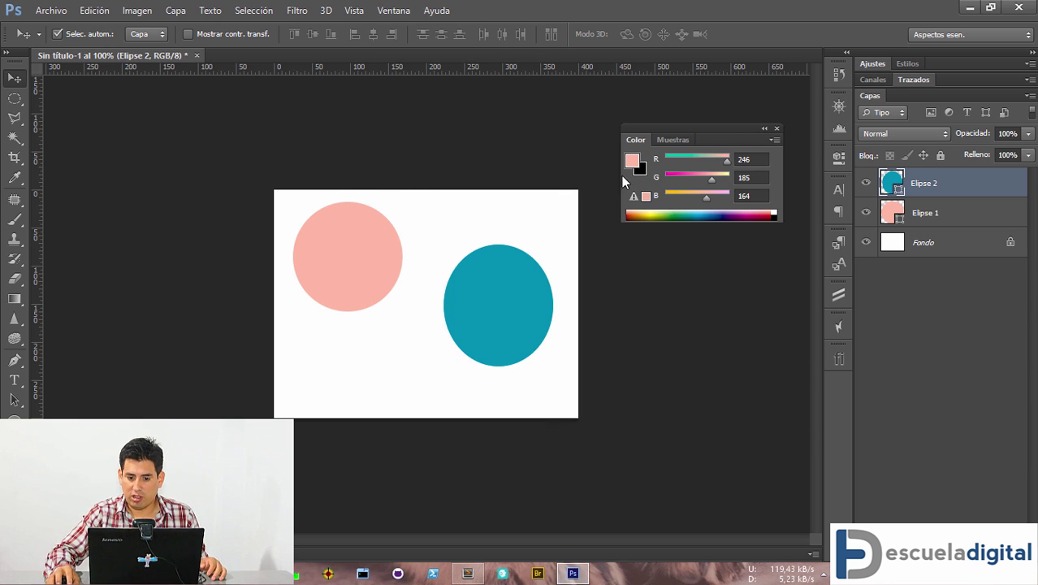
left_click(667, 141)
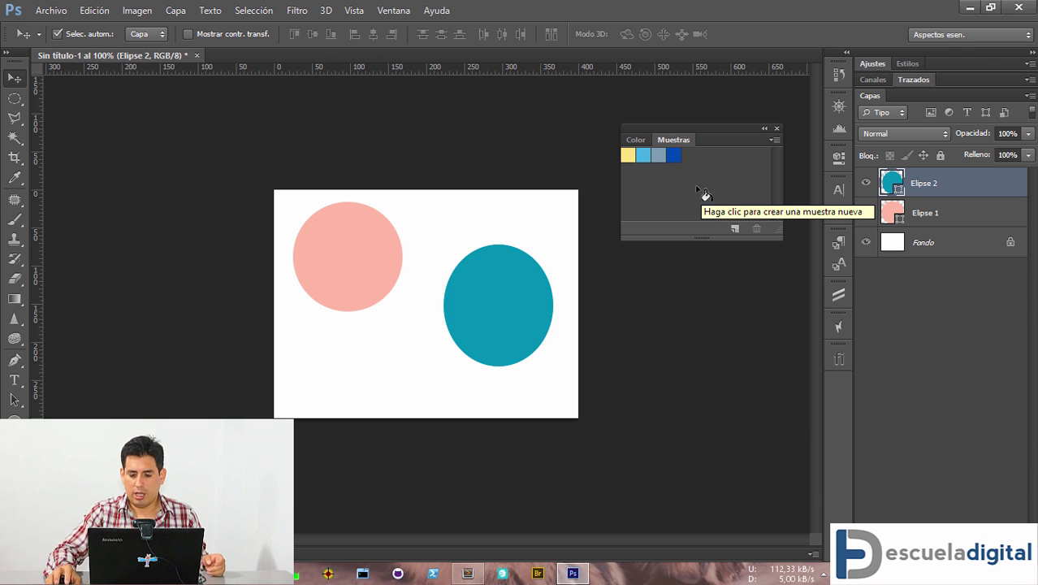
- Restore the default colour swatches in place of the current ones and enlarge the swatches panel
left_click(773, 140)
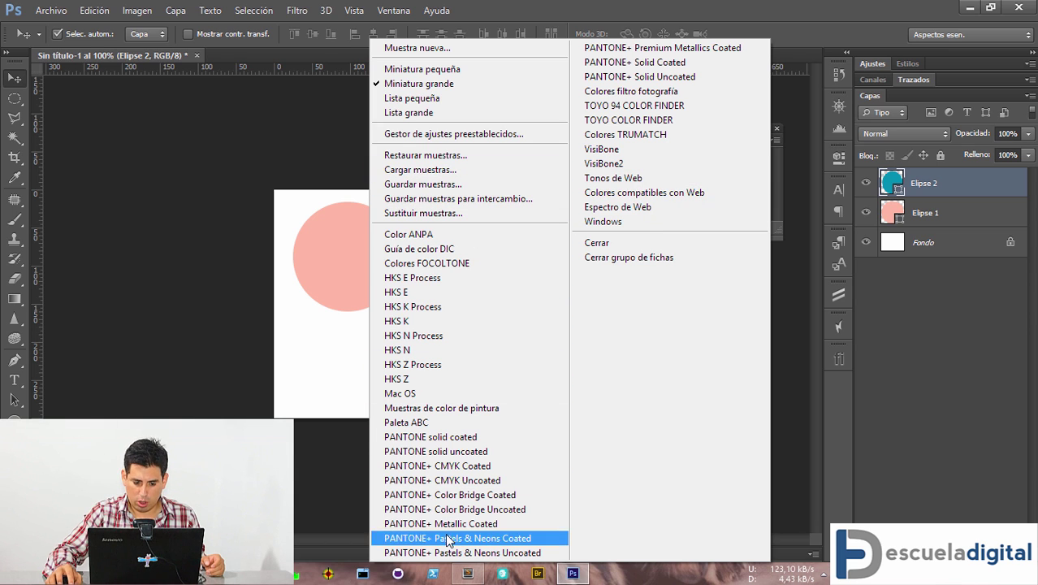
left_click(431, 157)
left_click(470, 227)
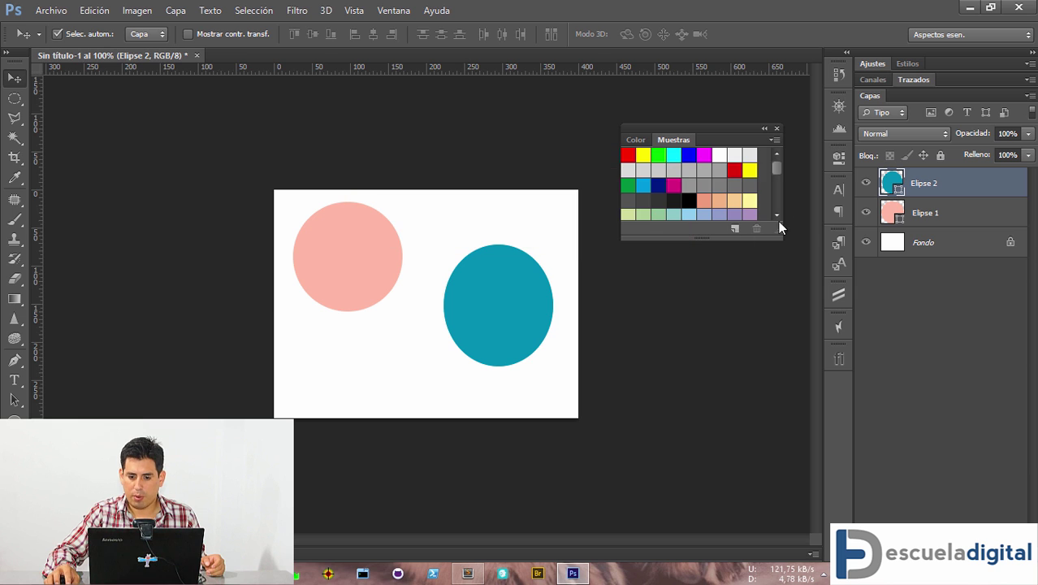
left_click_drag(777, 236, 811, 416)
- Replace the current swatches with the PANTONE+ Solid Coated library and look through its colours
left_click(808, 140)
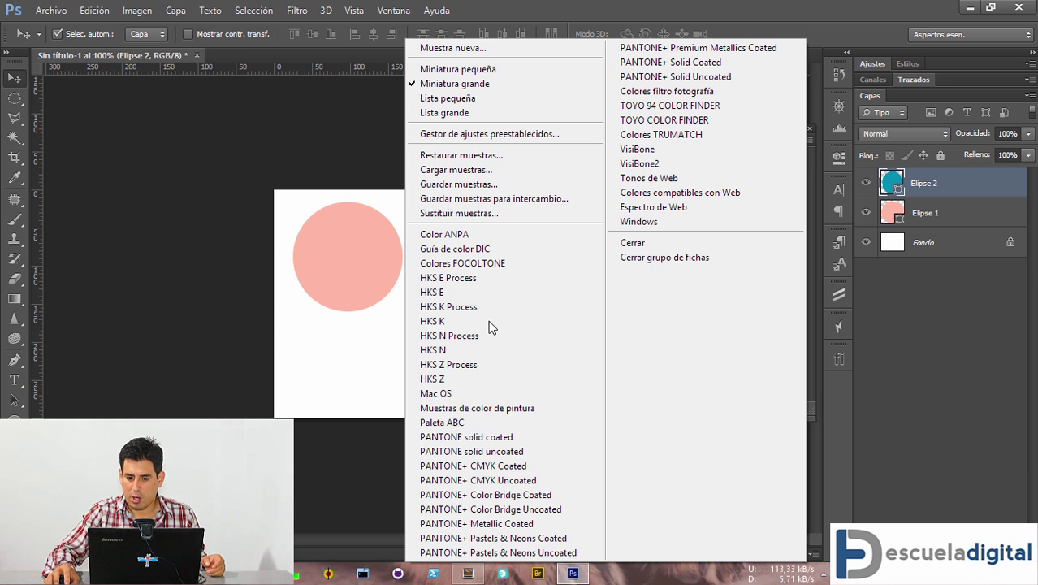
left_click(668, 63)
left_click(439, 227)
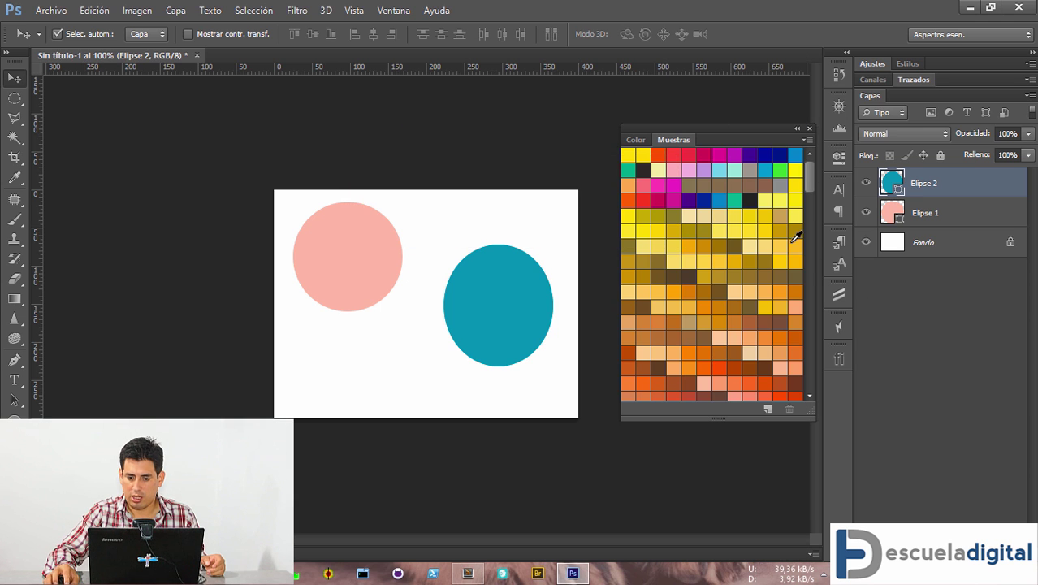
scroll(762, 250, "down", 6)
scroll(762, 251, "down", 10)
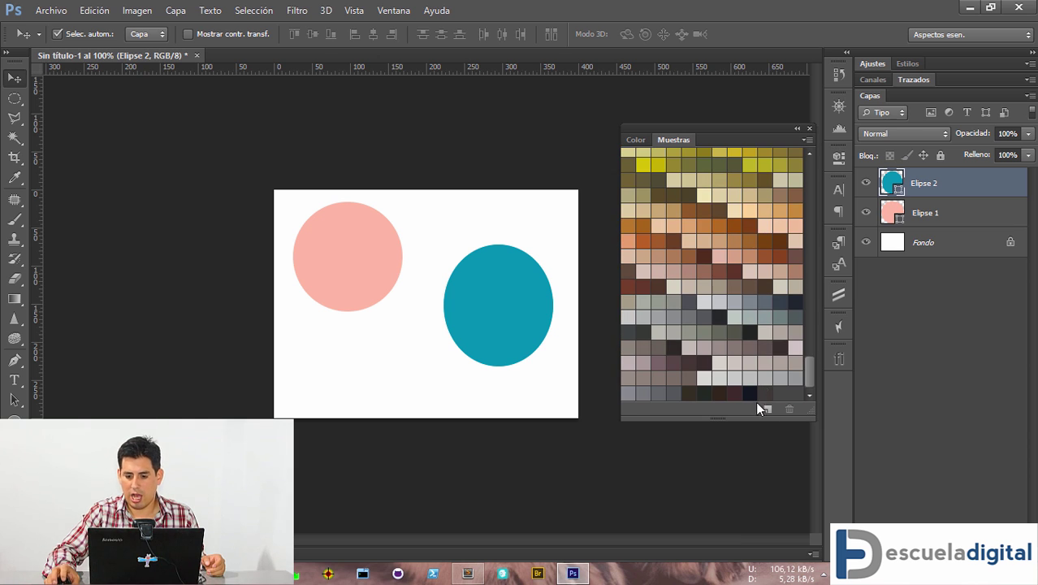
left_click_drag(807, 364, 802, 164)
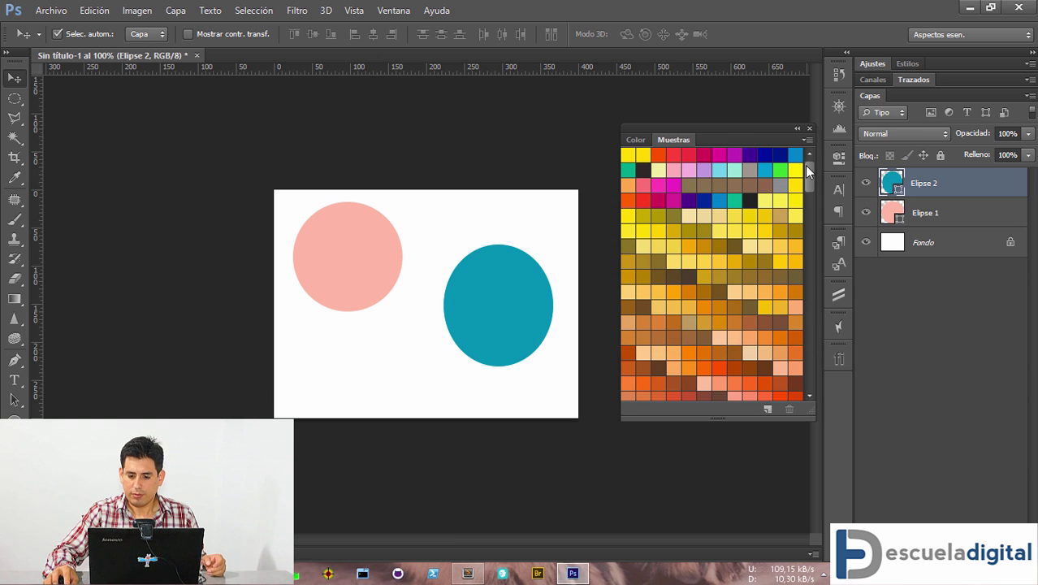
left_click(807, 139)
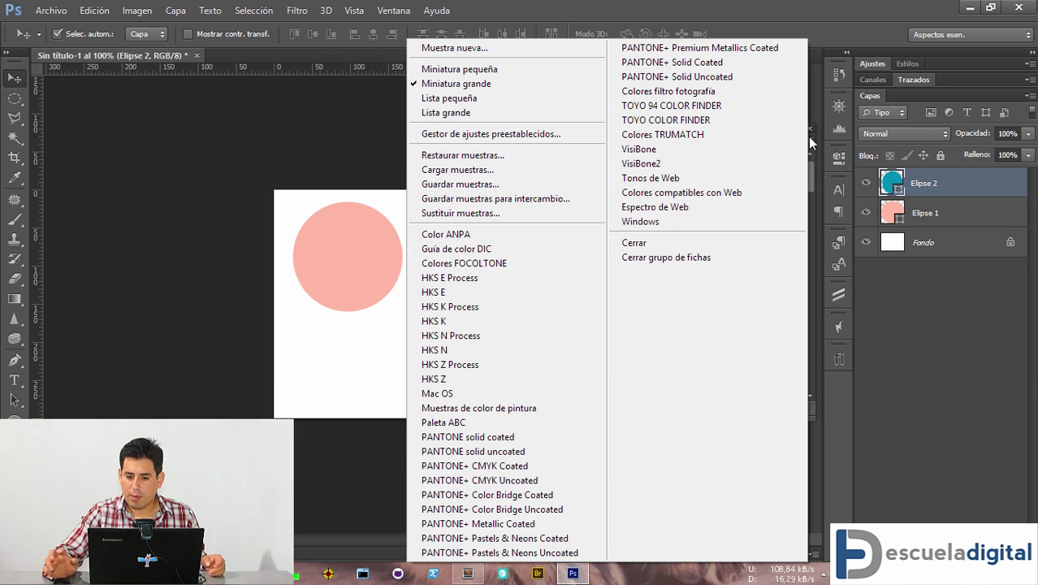
left_click(813, 142)
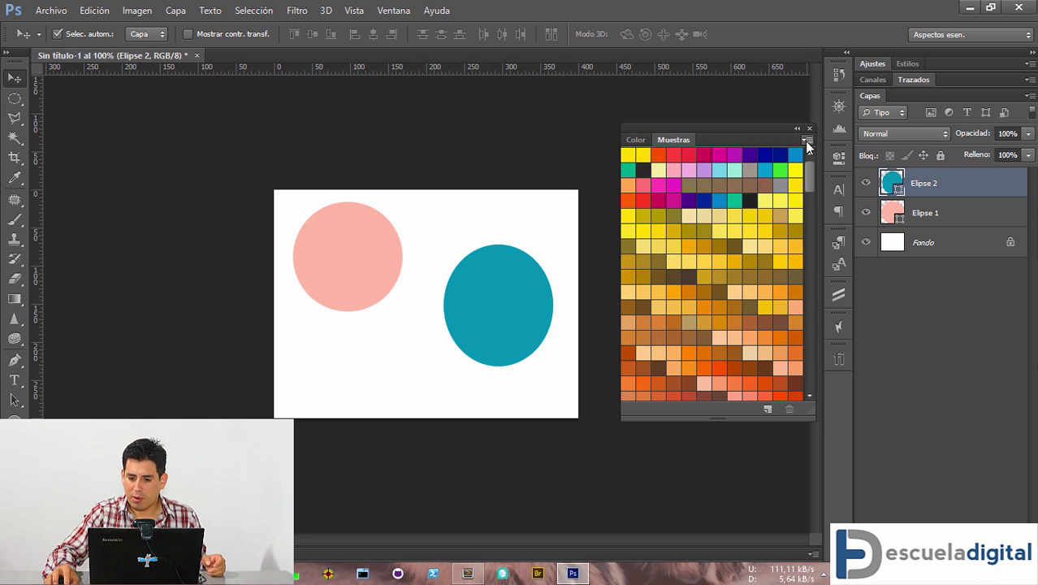
left_click(808, 142)
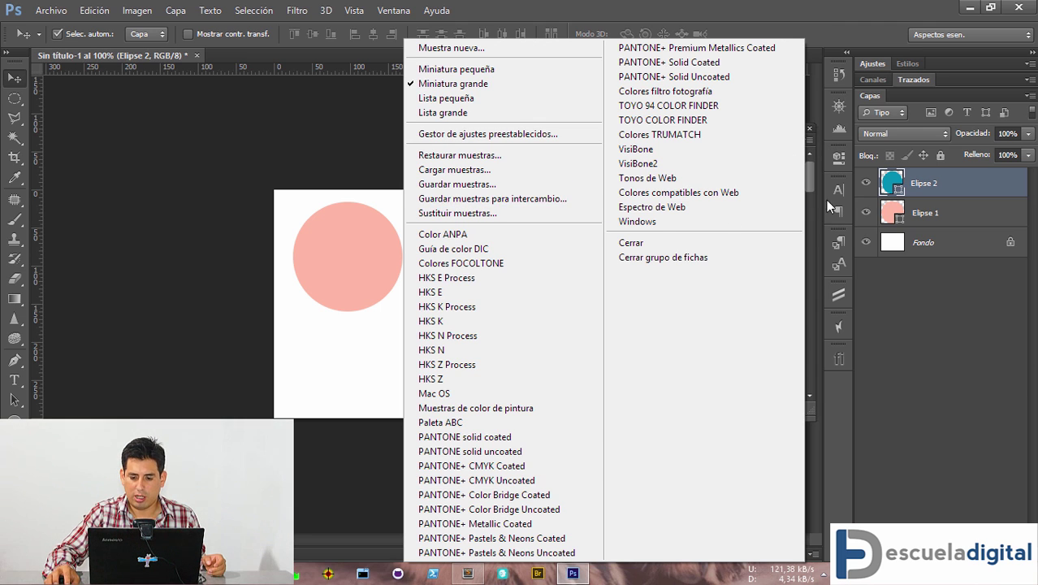
left_click(808, 144)
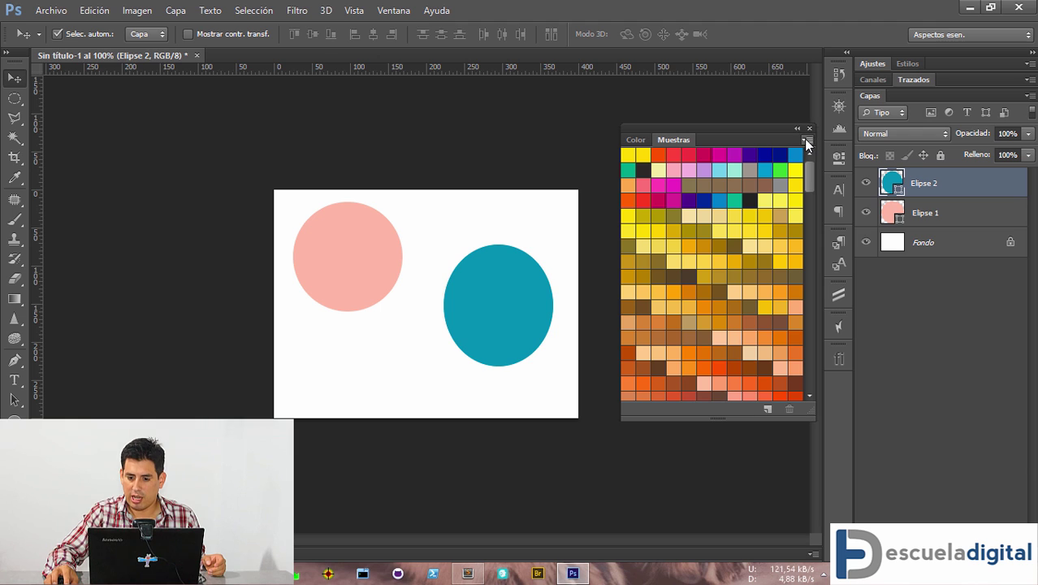
left_click(807, 144)
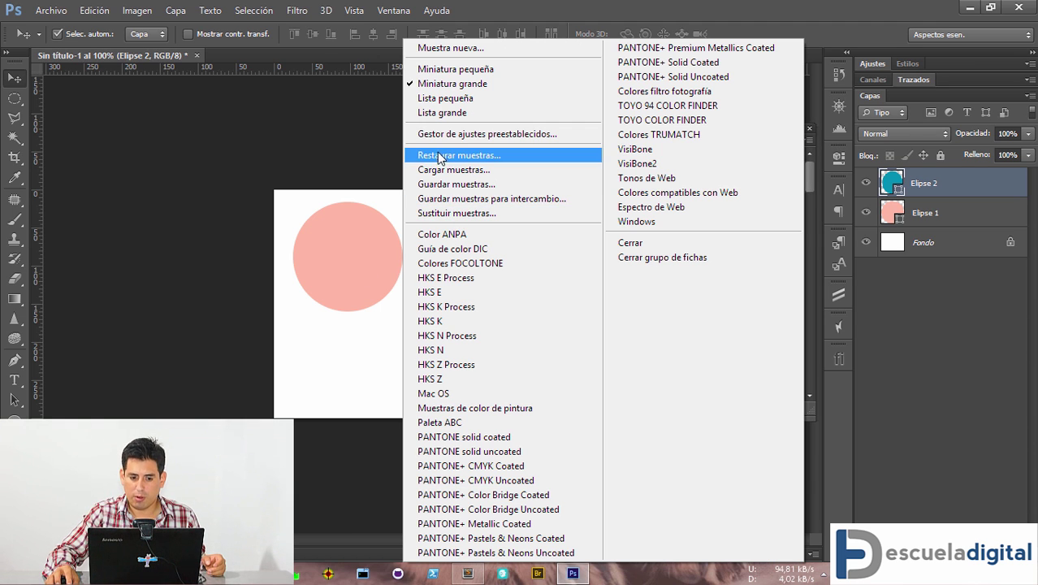
left_click(808, 179)
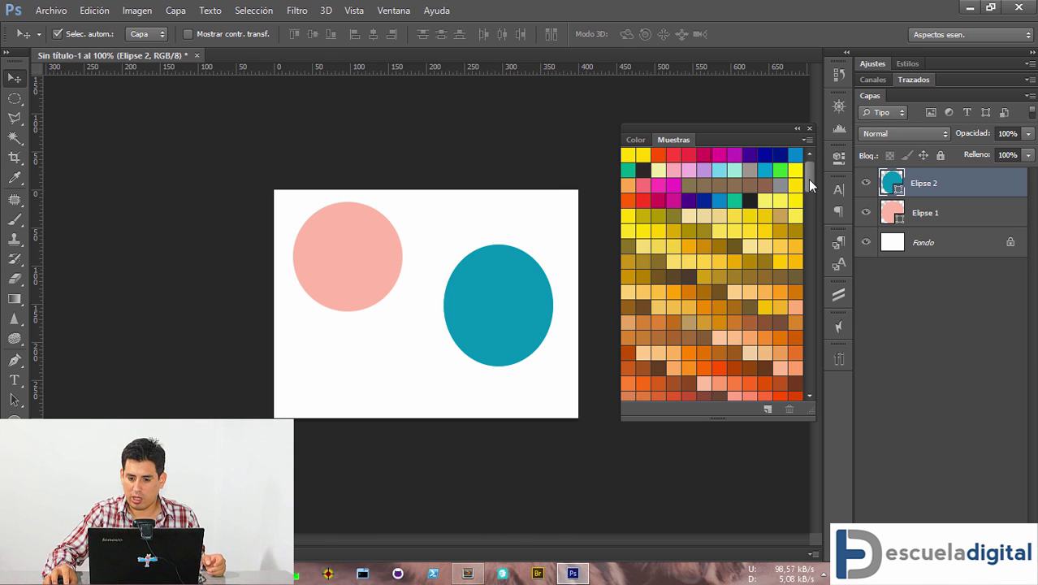
mouse_move(807, 178)
left_mouse_down()
mouse_move(825, 381)
mouse_move(809, 177)
left_mouse_up()
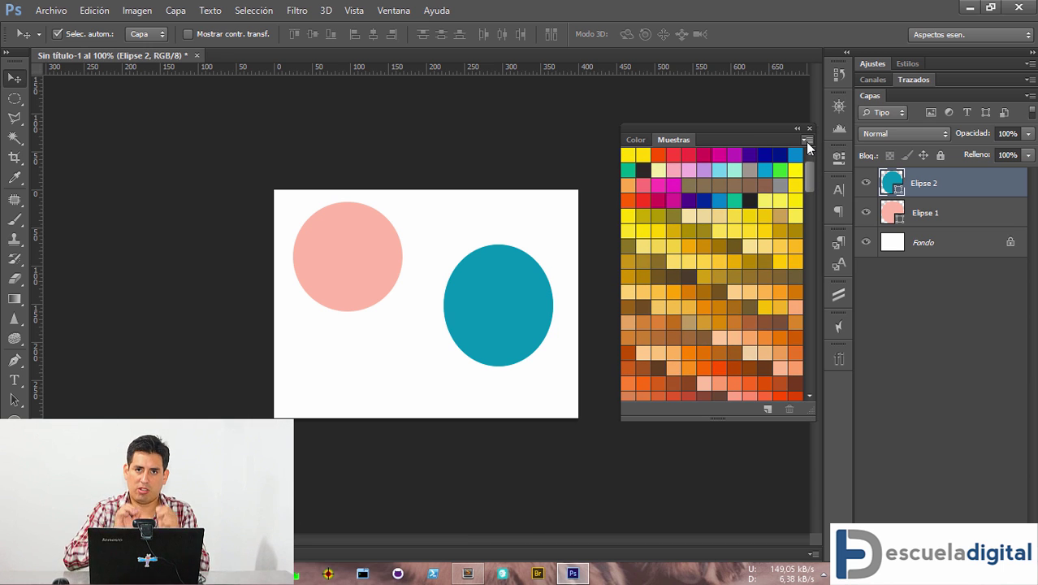
- Replace the current swatches with the palette file Paleta Cliente ABC.aco from the desktop
left_click(807, 140)
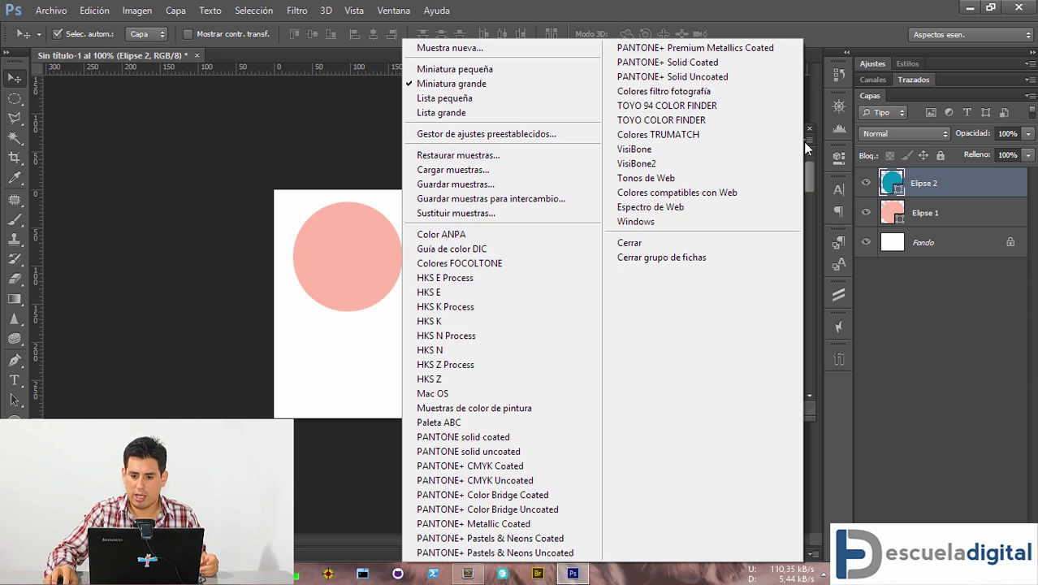
left_click(455, 213)
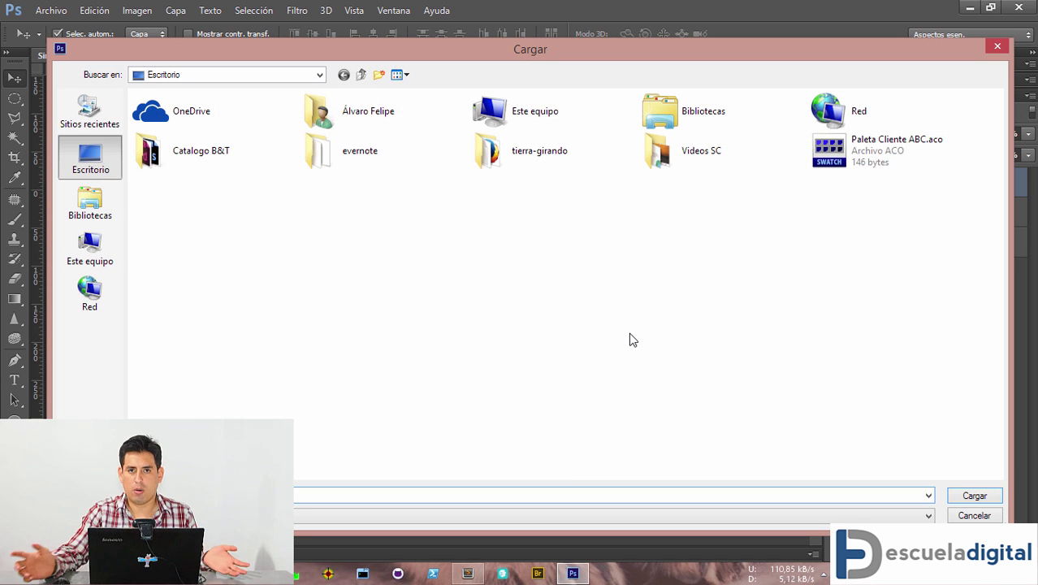
left_click(867, 155)
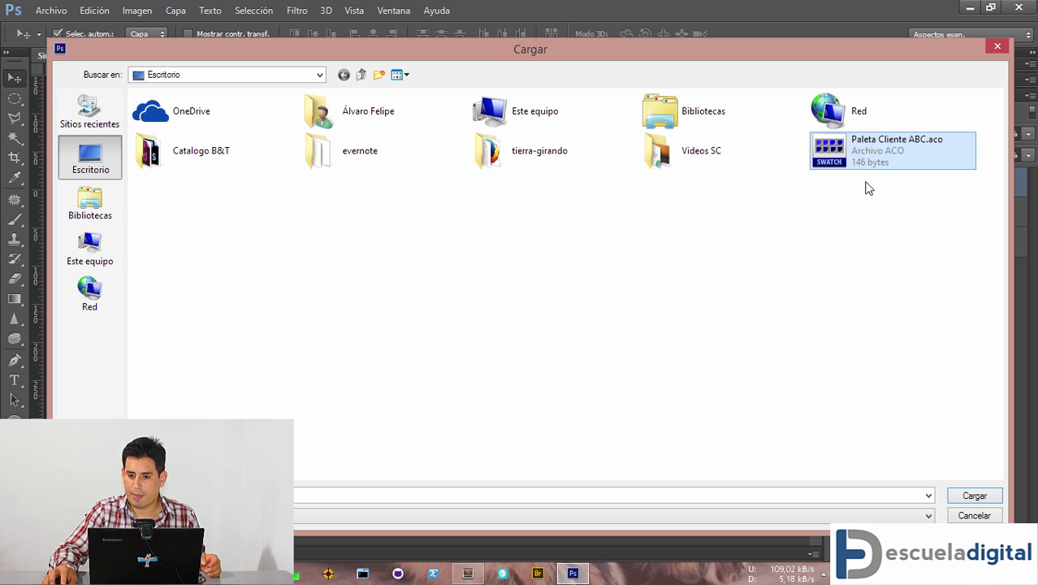
left_click(970, 497)
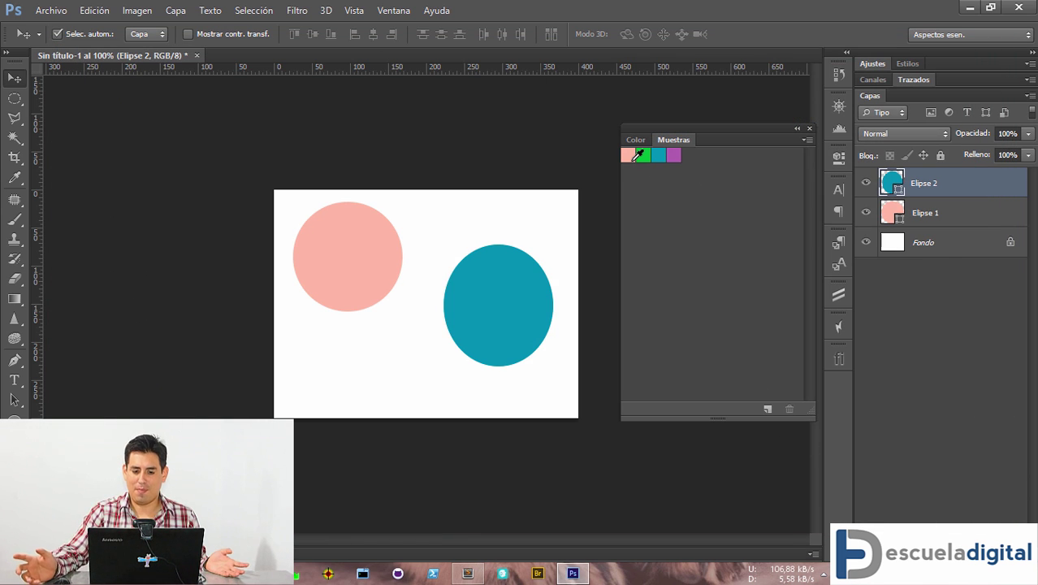
- Recolour the pink circle on layer Elipse 1 with the green swatch of the client palette
left_click(340, 259)
double_click(891, 212)
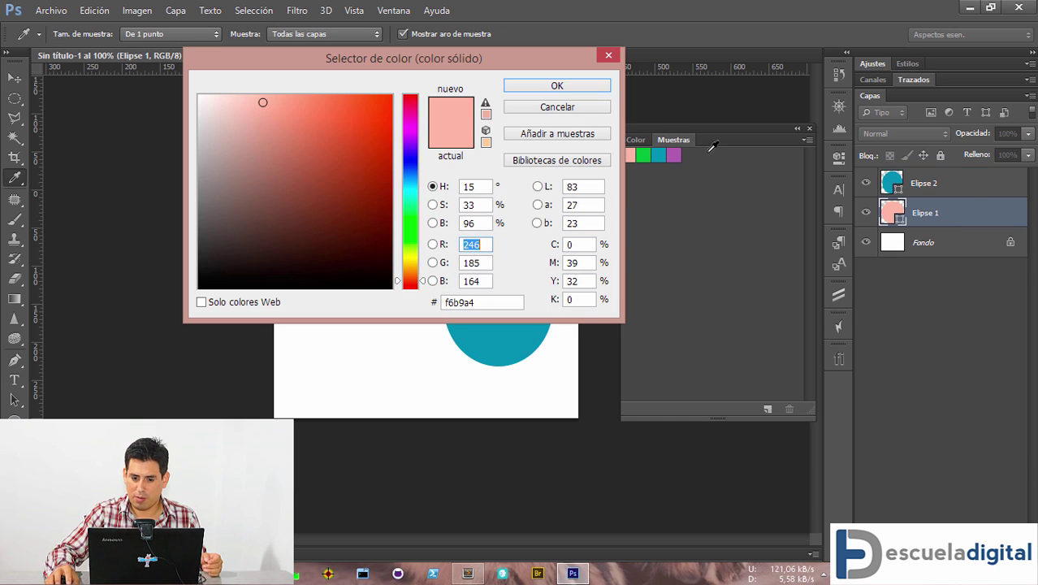
left_click(643, 154)
left_click(556, 86)
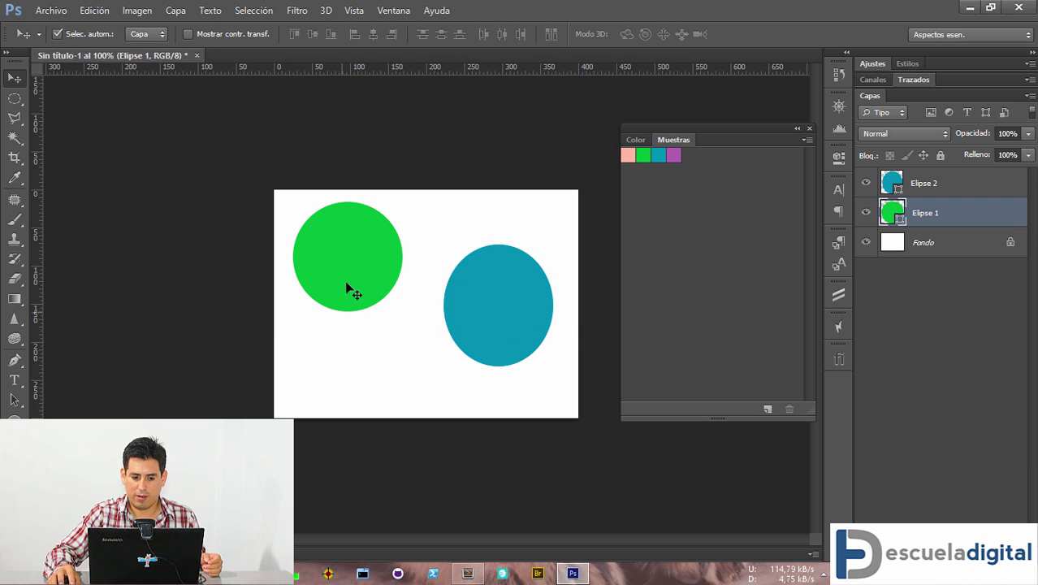
- Add a new layer above Elipse 1 and set the Brush tool to a 35 px diameter
left_click(15, 218)
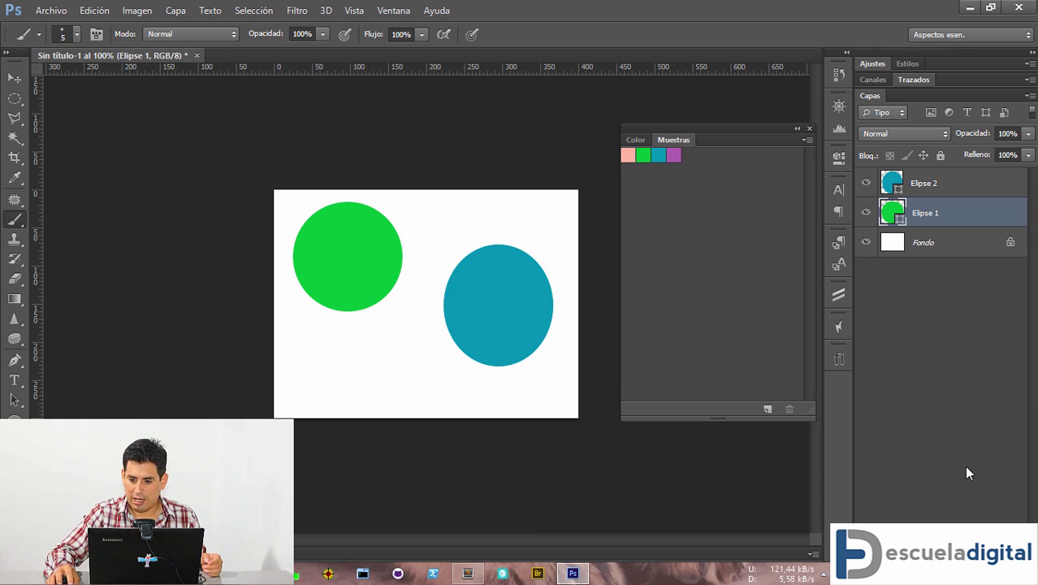
key("ctrl+shift+alt+n")
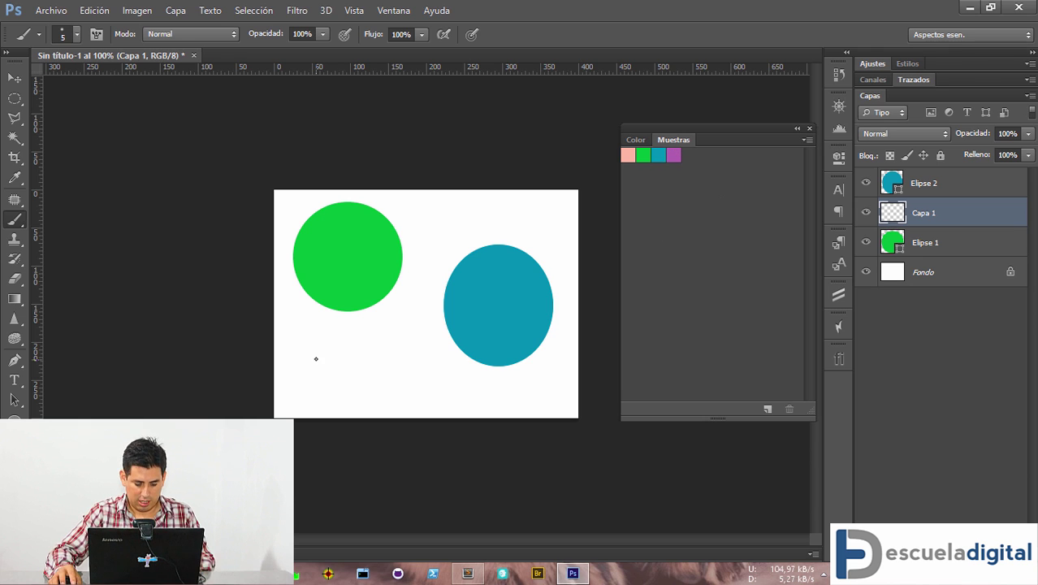
left_click_drag(316, 358, 315, 470)
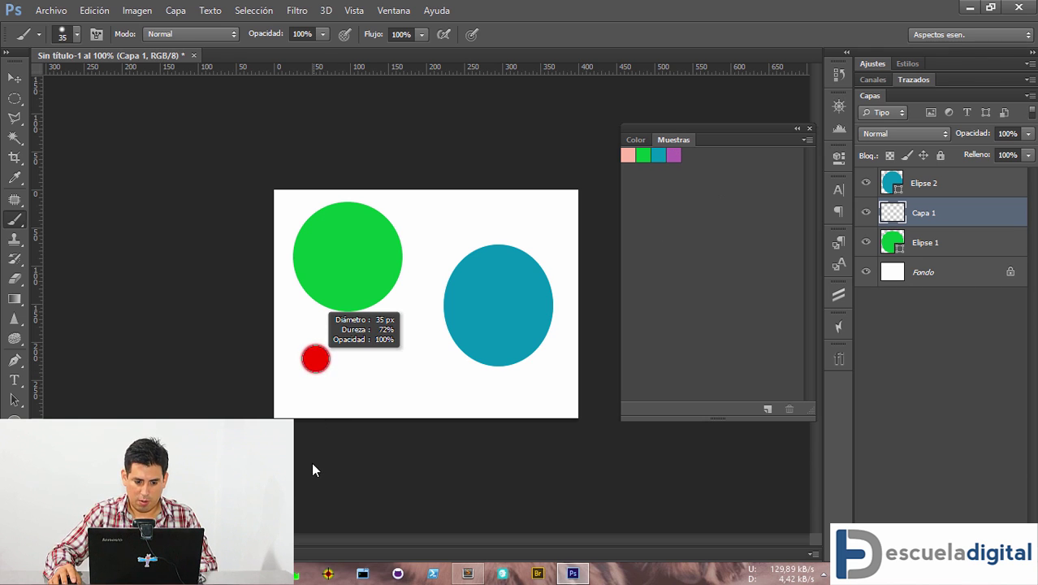
left_click_drag(313, 512, 314, 512)
- Paint freehand strokes over the circles on the new layer in the palette's purple, green, blue and pink
mouse_move(299, 357)
left_mouse_down()
mouse_move(348, 353)
mouse_move(485, 215)
mouse_move(315, 301)
mouse_move(468, 329)
mouse_move(376, 347)
mouse_move(410, 337)
left_mouse_up()
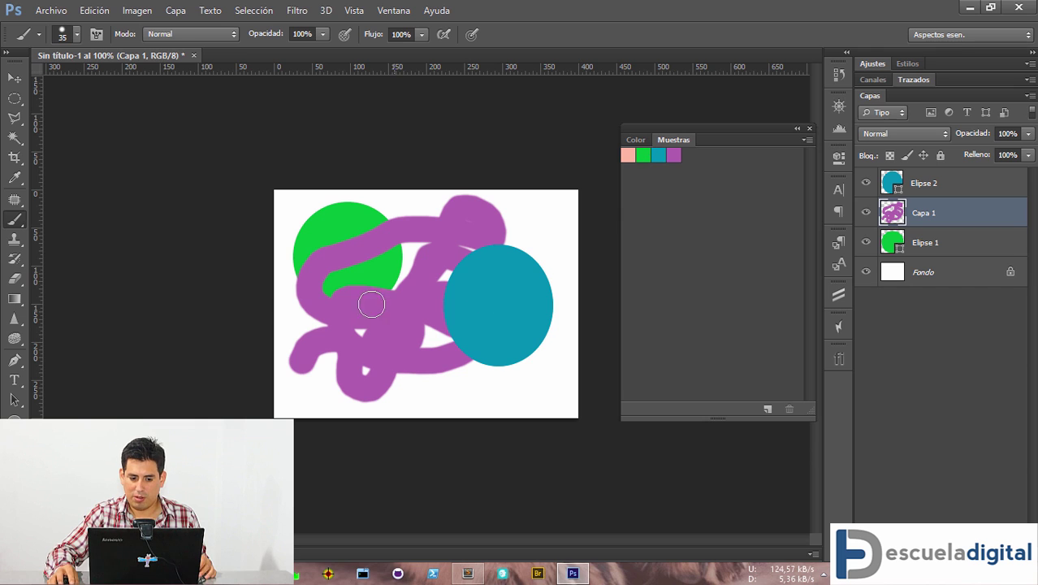
mouse_move(443, 252)
left_mouse_down()
mouse_move(480, 283)
mouse_move(333, 293)
left_mouse_up()
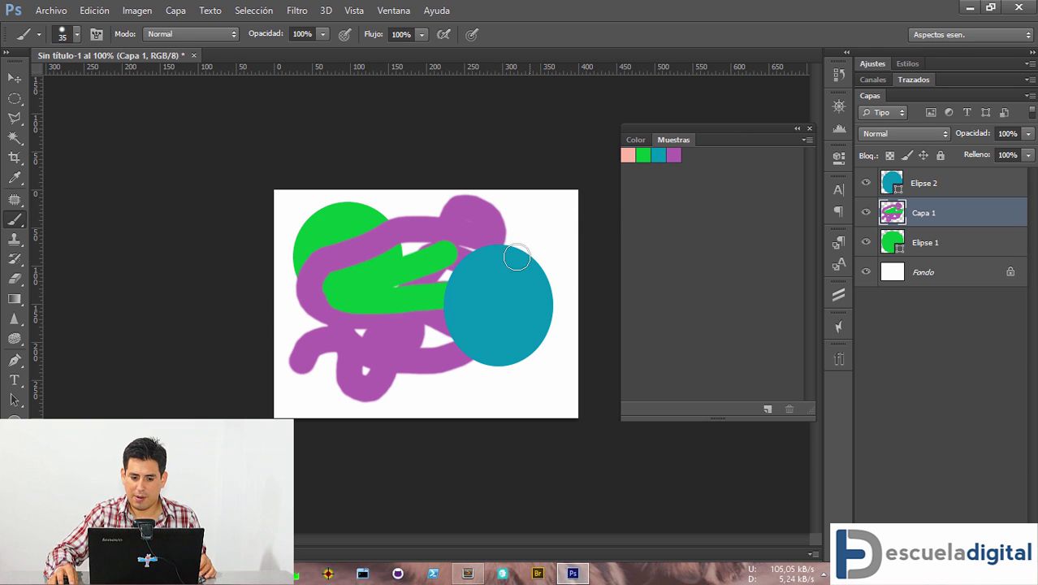
mouse_move(517, 257)
left_mouse_down()
mouse_move(537, 281)
mouse_move(525, 361)
left_mouse_up()
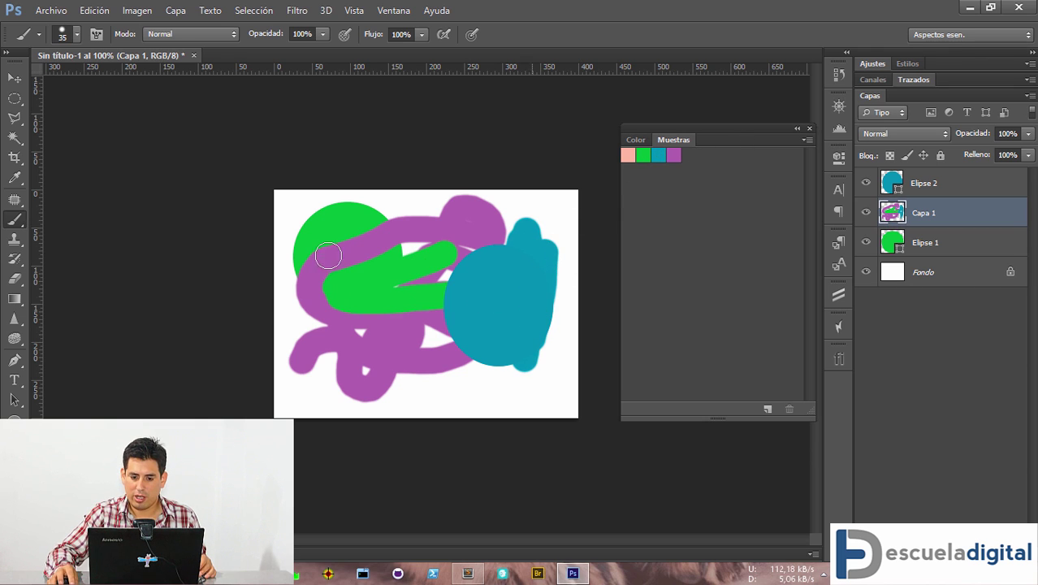
mouse_move(329, 255)
left_mouse_down()
mouse_move(344, 207)
mouse_move(447, 317)
mouse_move(363, 331)
mouse_move(501, 324)
mouse_move(533, 373)
left_mouse_up()
- Draw a rectangle about 313 by 180 px over the painted strokes, filled with the palette's blue swatch
key("u")
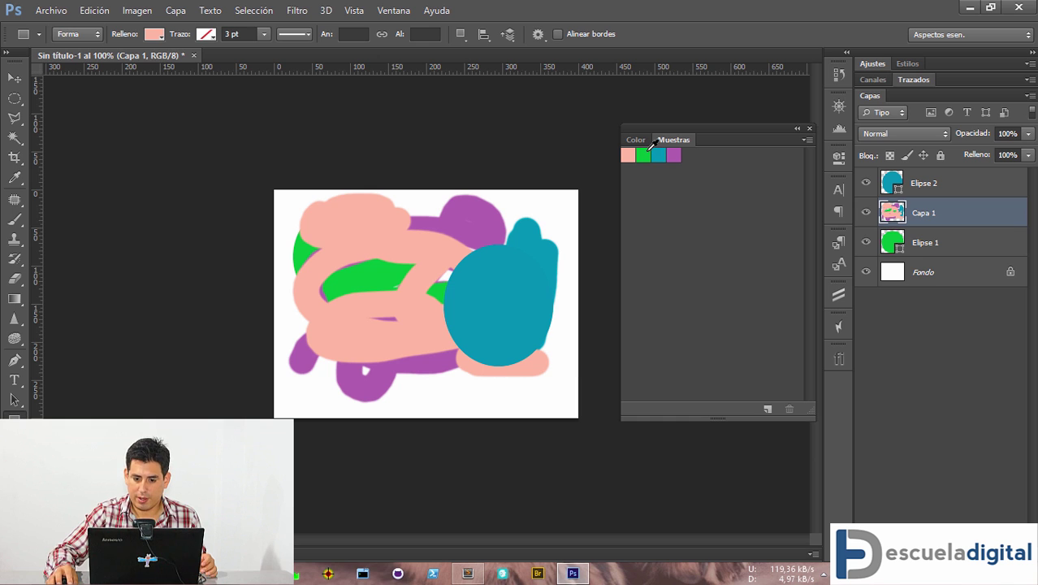
left_click(661, 153)
left_click_drag(318, 235, 557, 372)
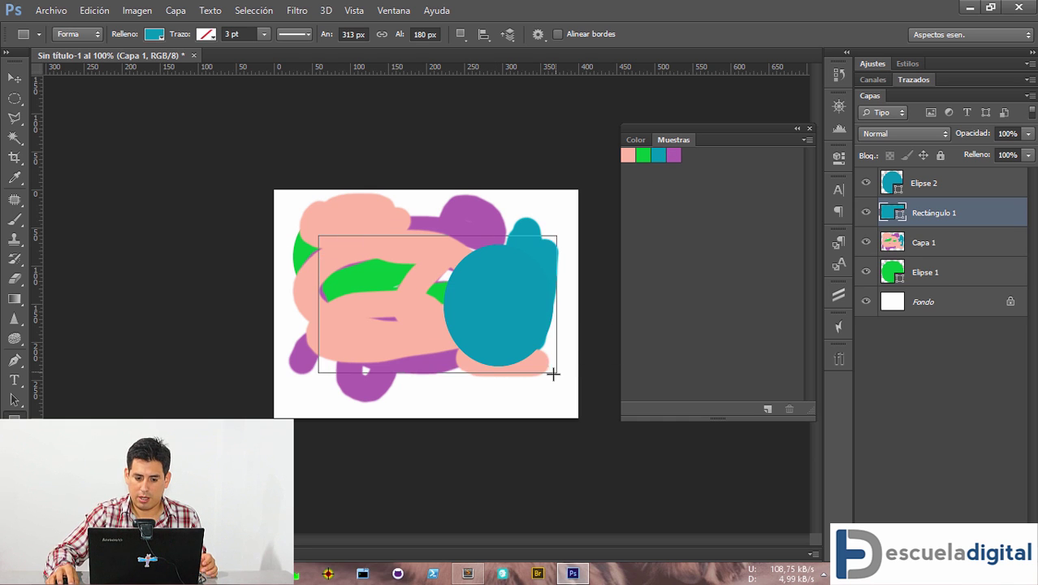
- Relaunch Just Color Picker over the Photoshop document
left_click(327, 574)
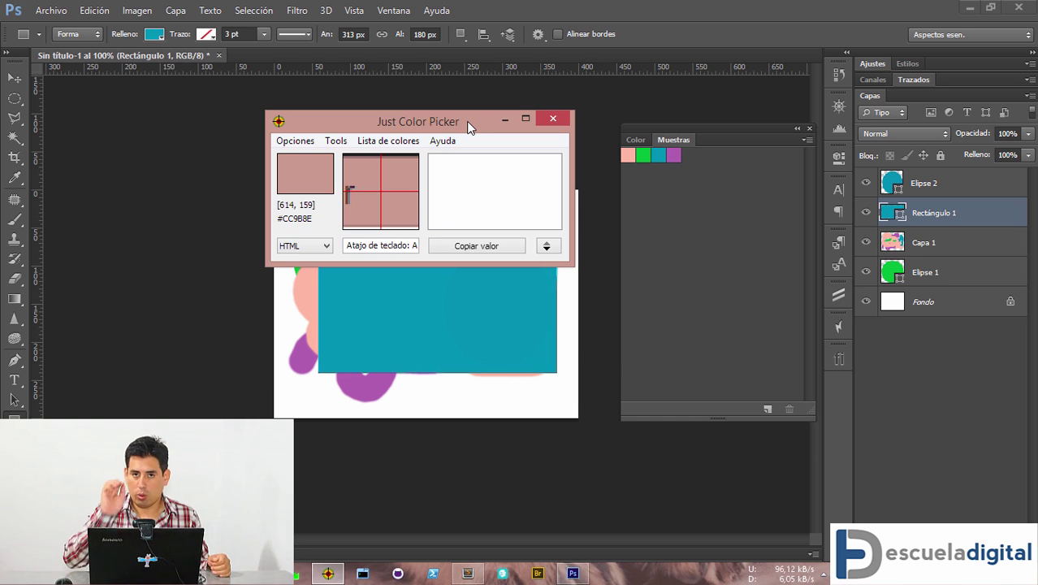